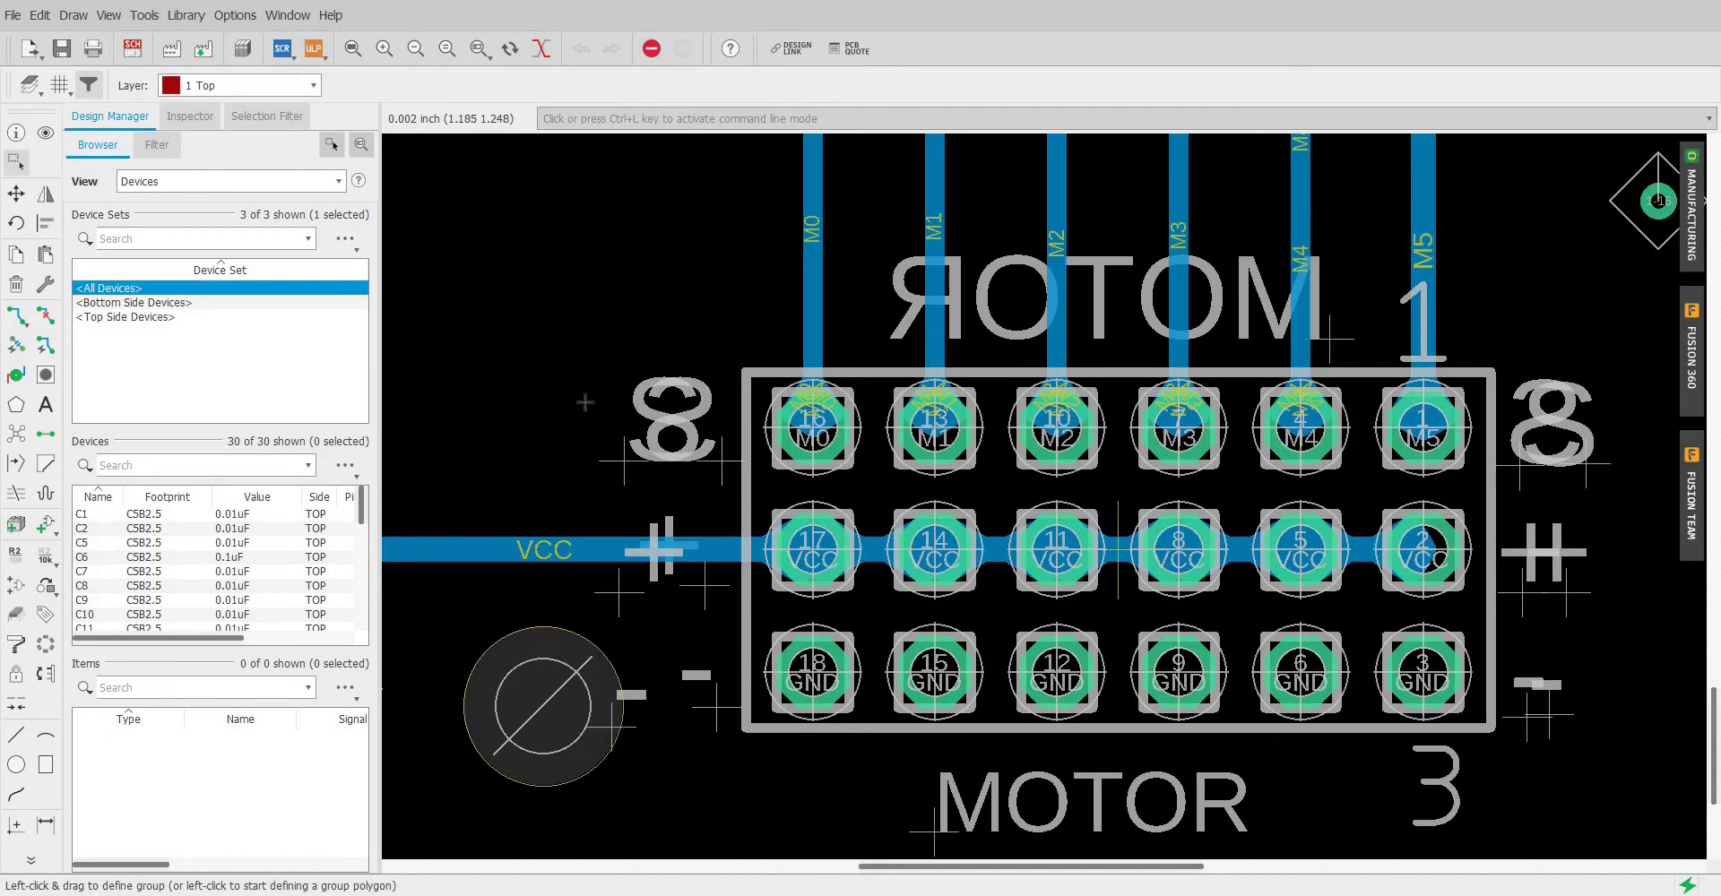
Step: Run Ratsnest to pour the top-layer GND polygon, then zoom in on the VCC via
{"action": "scroll", "coordinate": [589, 403], "scroll_direction": "down", "scroll_amount": 1}
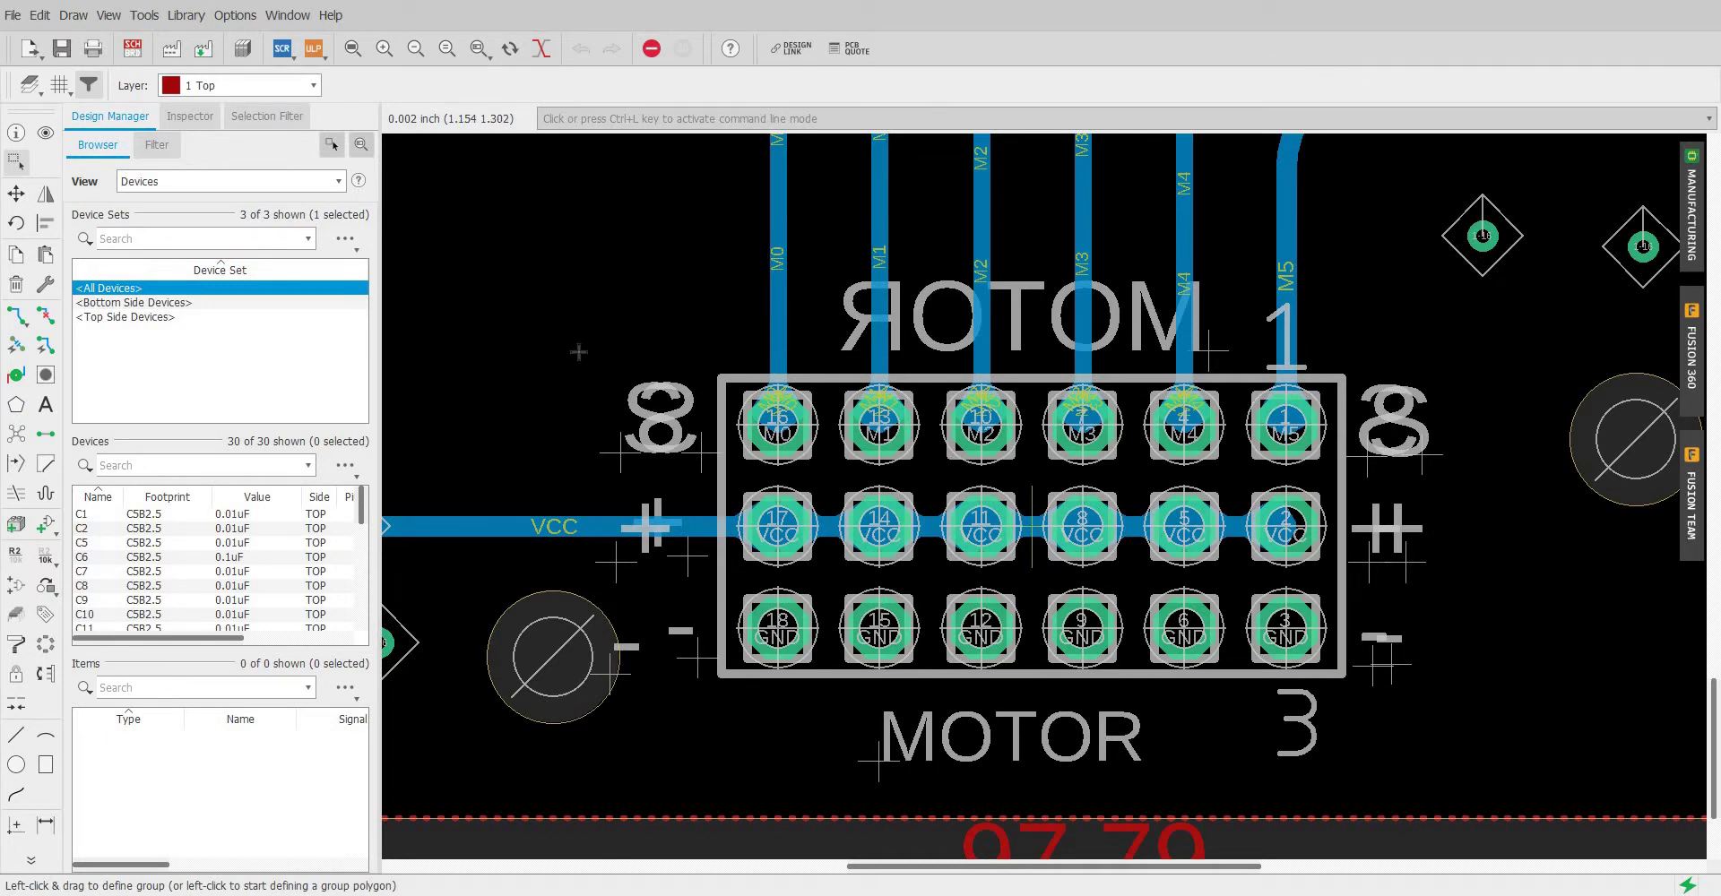
{"action": "middle_click_drag", "start_coordinate": [557, 349], "coordinate": [804, 456]}
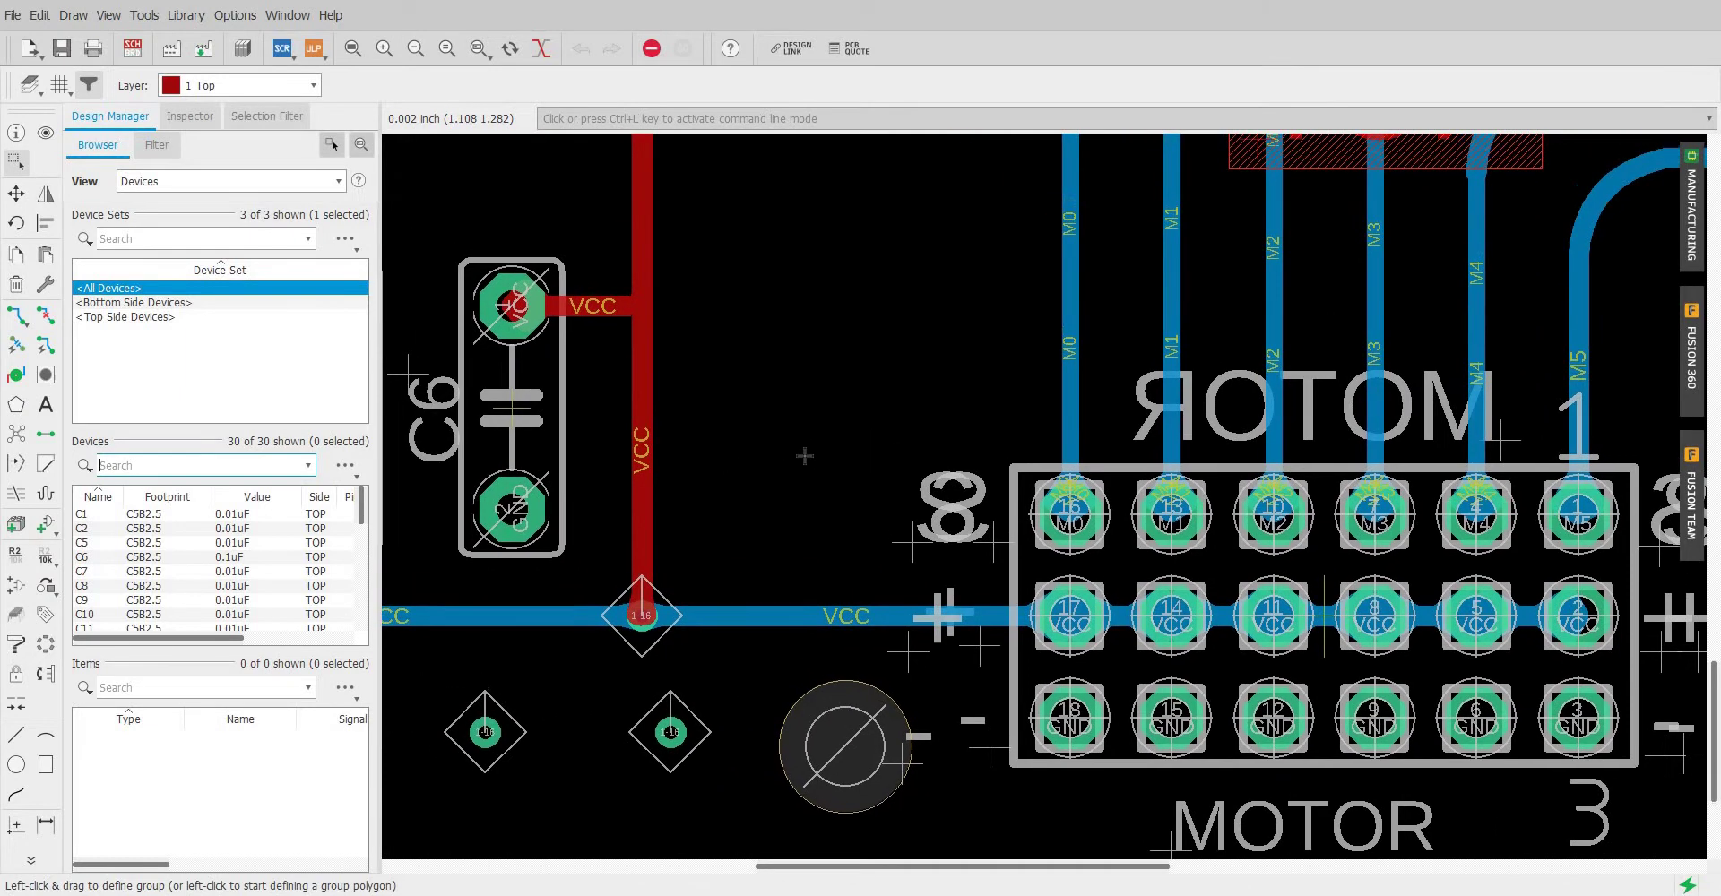
{"action": "scroll", "coordinate": [805, 455], "scroll_direction": "down", "scroll_amount": 2}
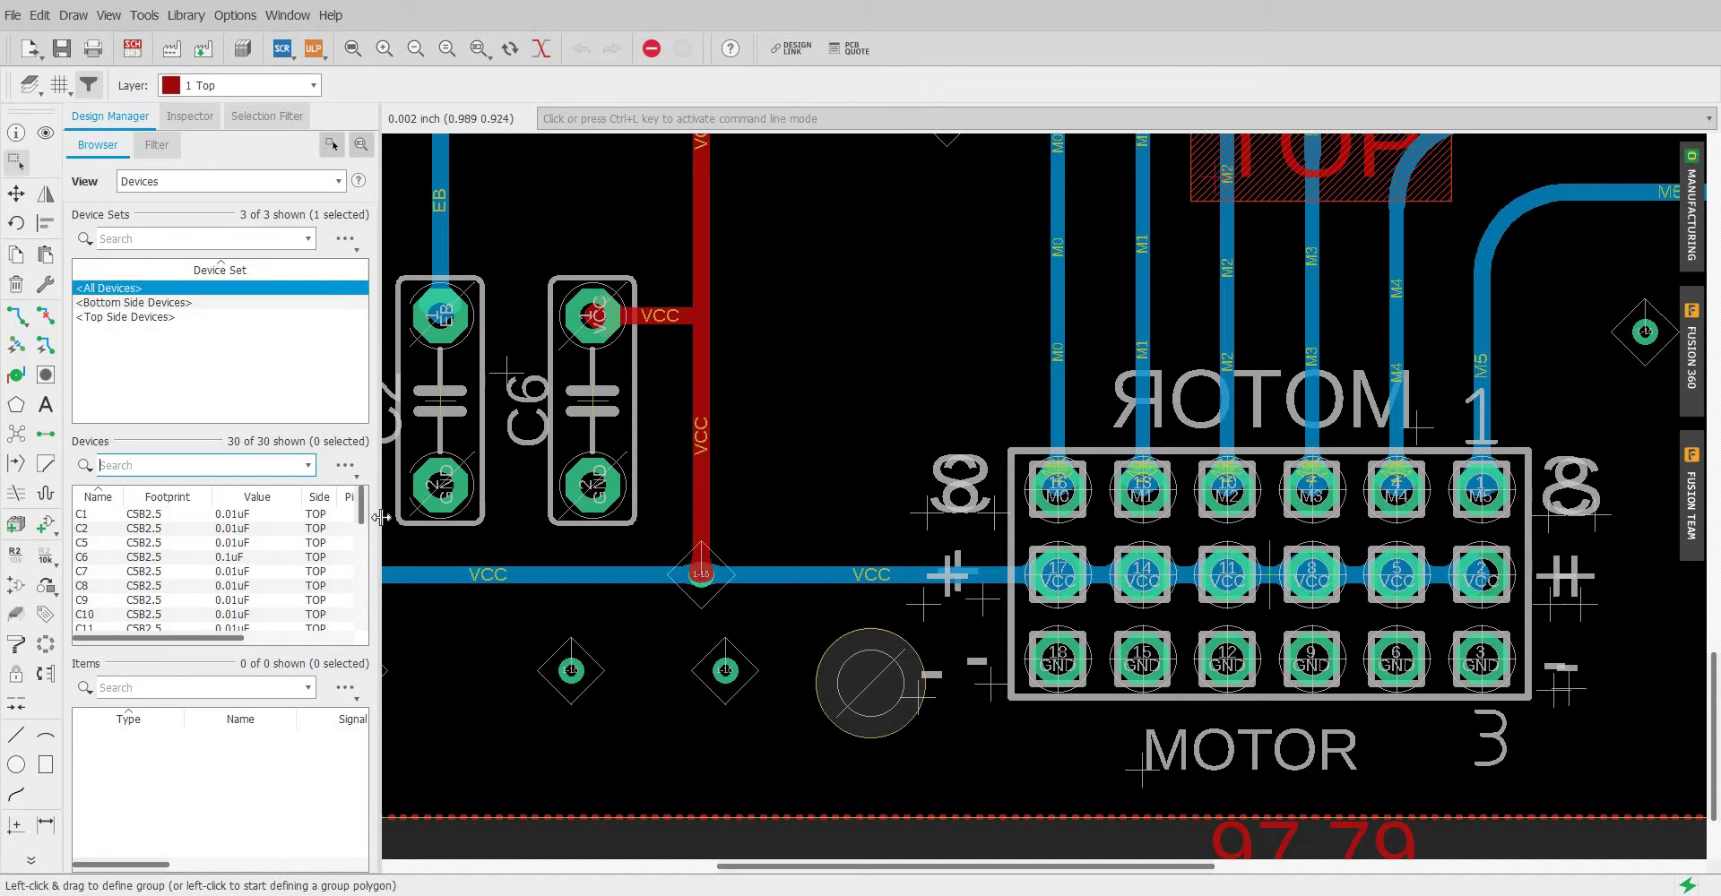
{"action": "left_click", "coordinate": [24, 436]}
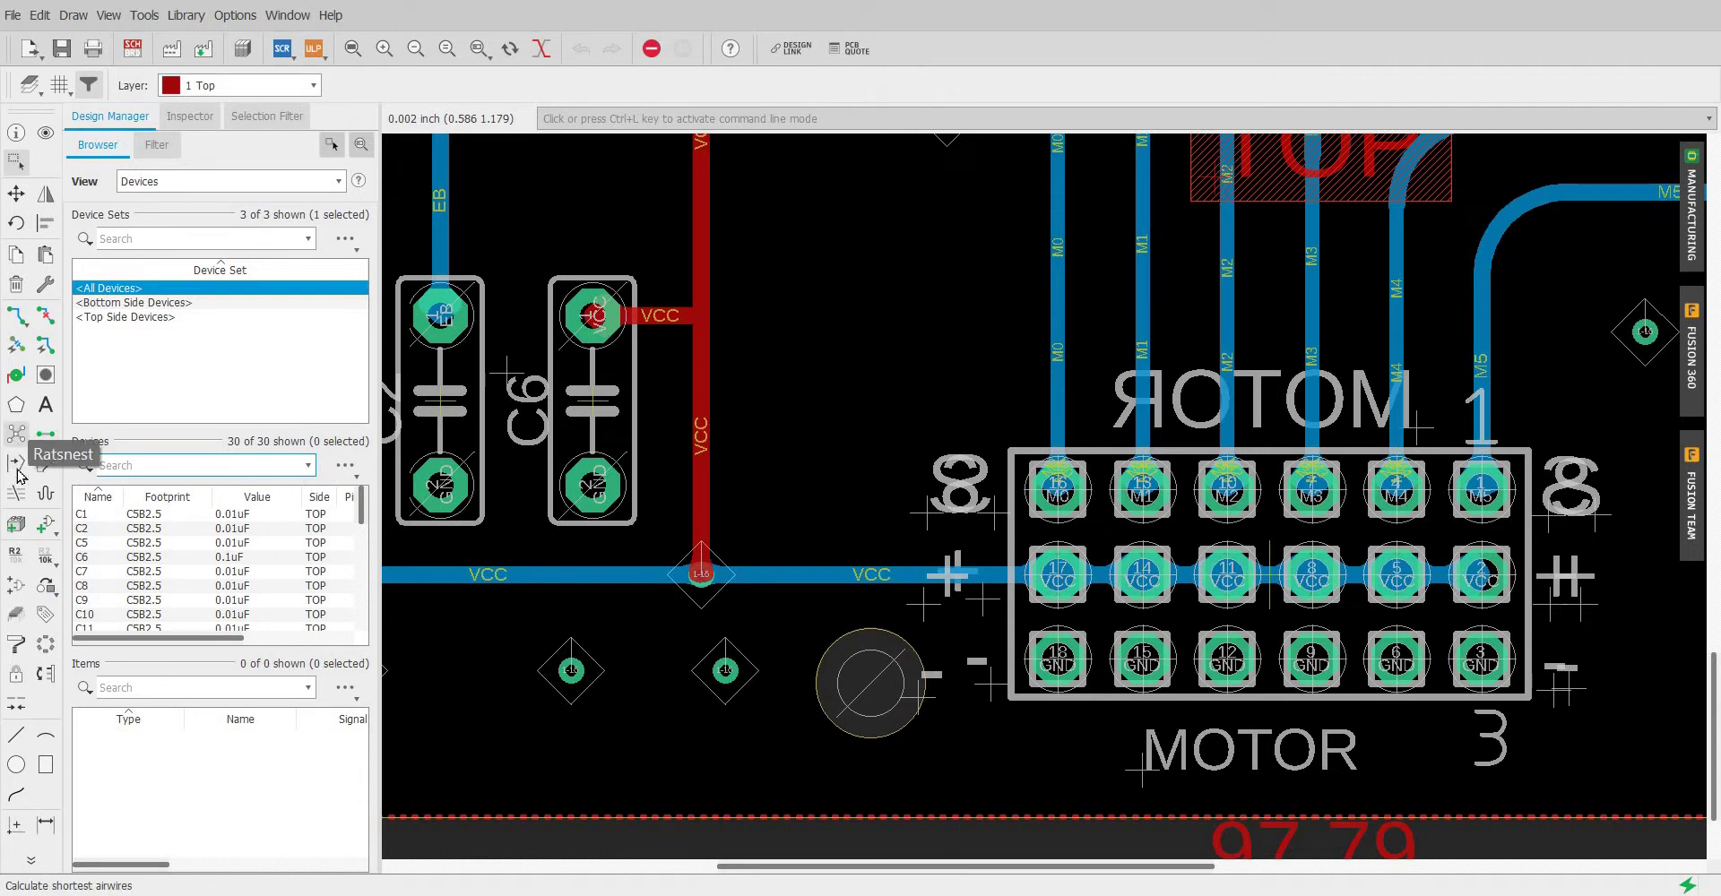
{"action": "left_click", "coordinate": [18, 436]}
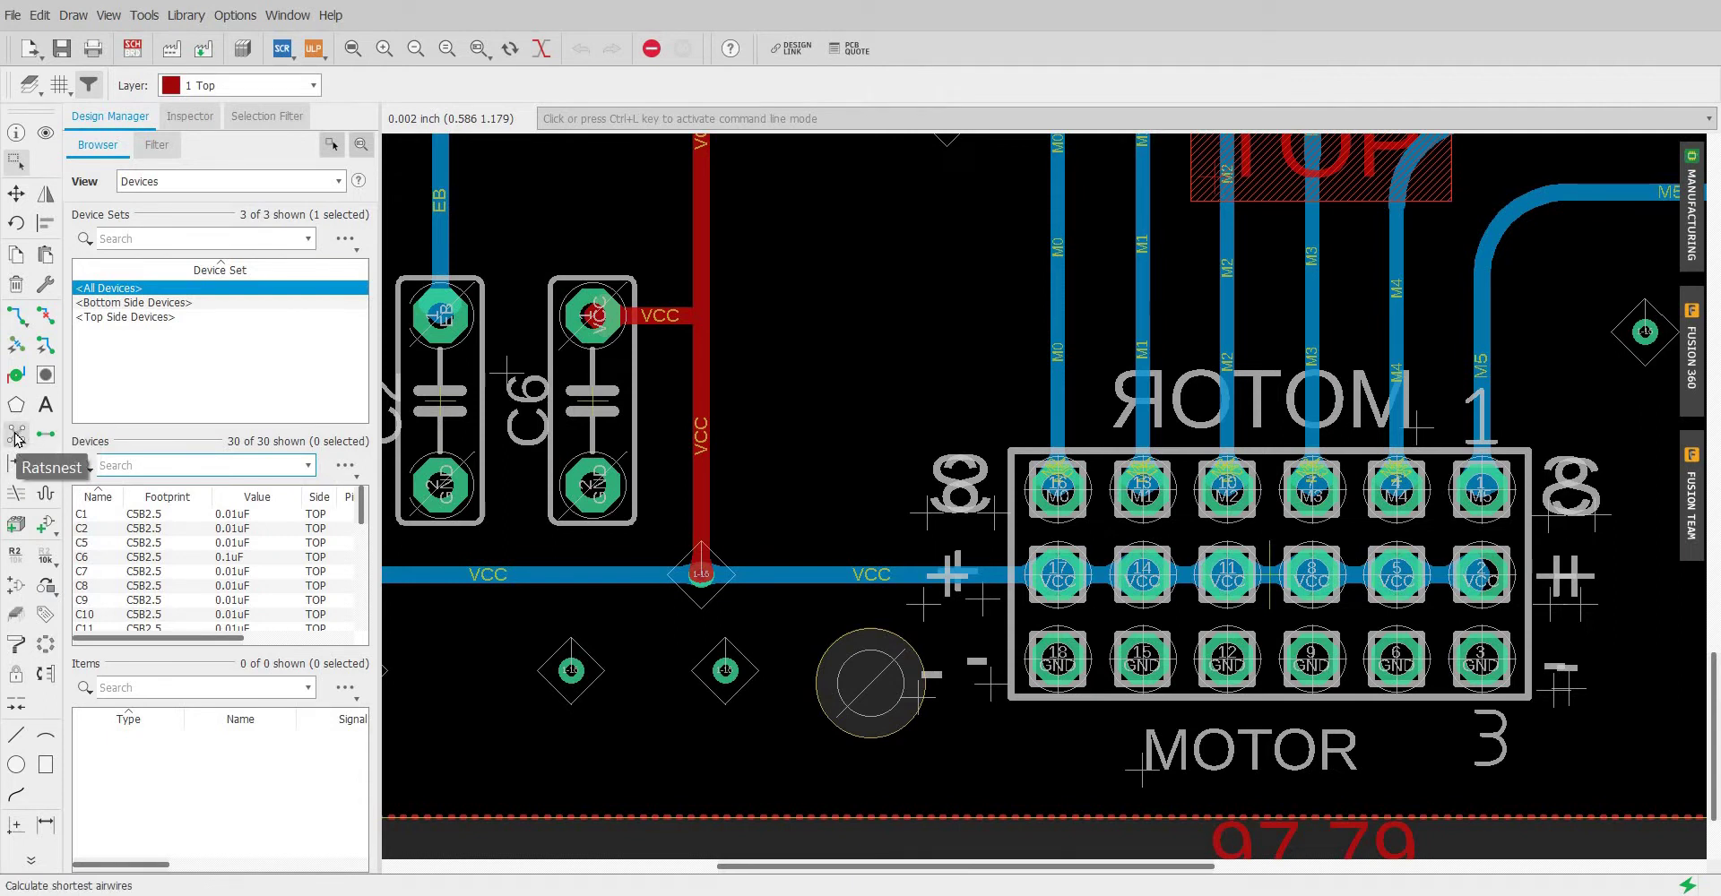
{"action": "left_click", "coordinate": [18, 437]}
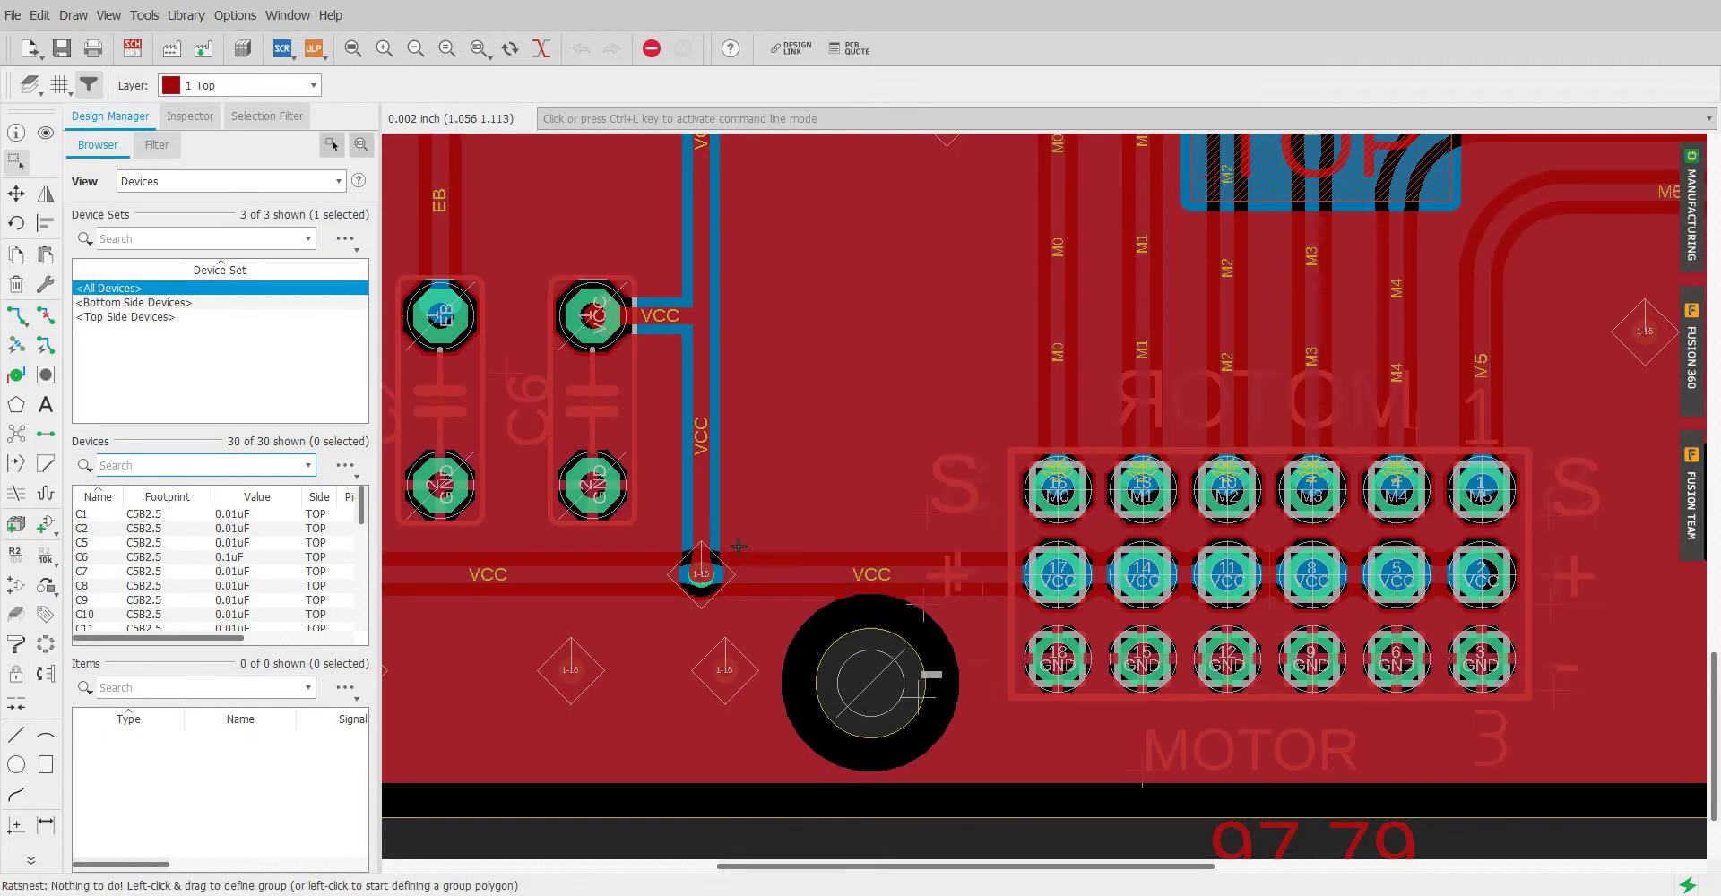
{"action": "scroll", "coordinate": [923, 610], "scroll_direction": "down", "scroll_amount": 3}
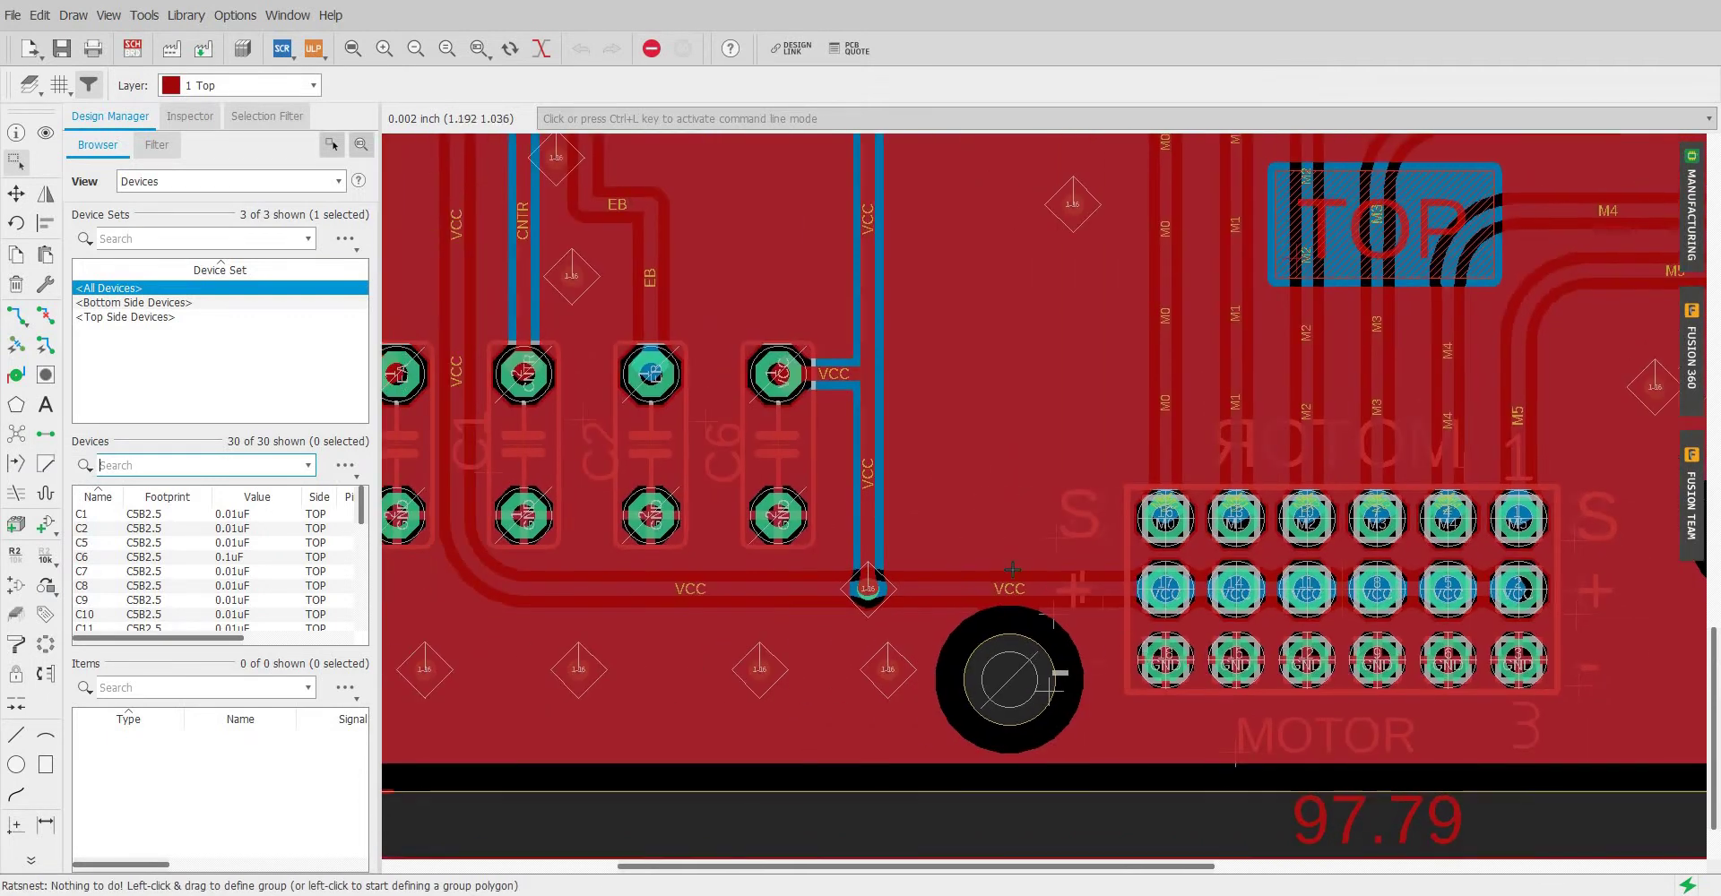
{"action": "scroll", "coordinate": [1027, 582], "scroll_direction": "up", "scroll_amount": 2}
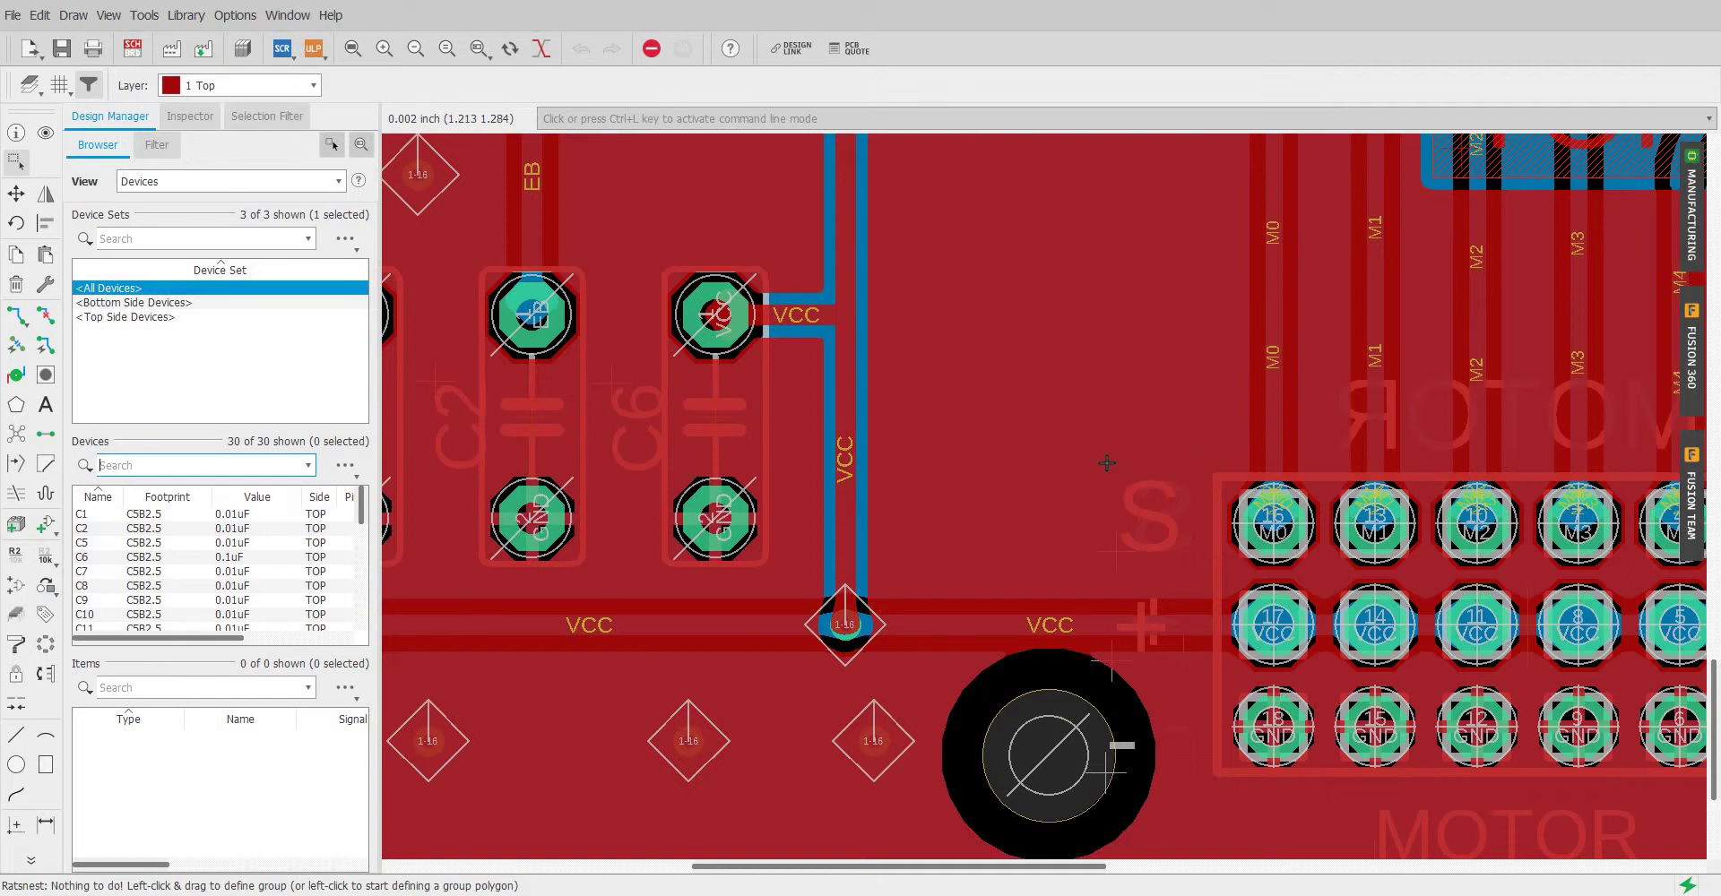
{"action": "scroll", "coordinate": [843, 623], "scroll_direction": "up", "scroll_amount": 3}
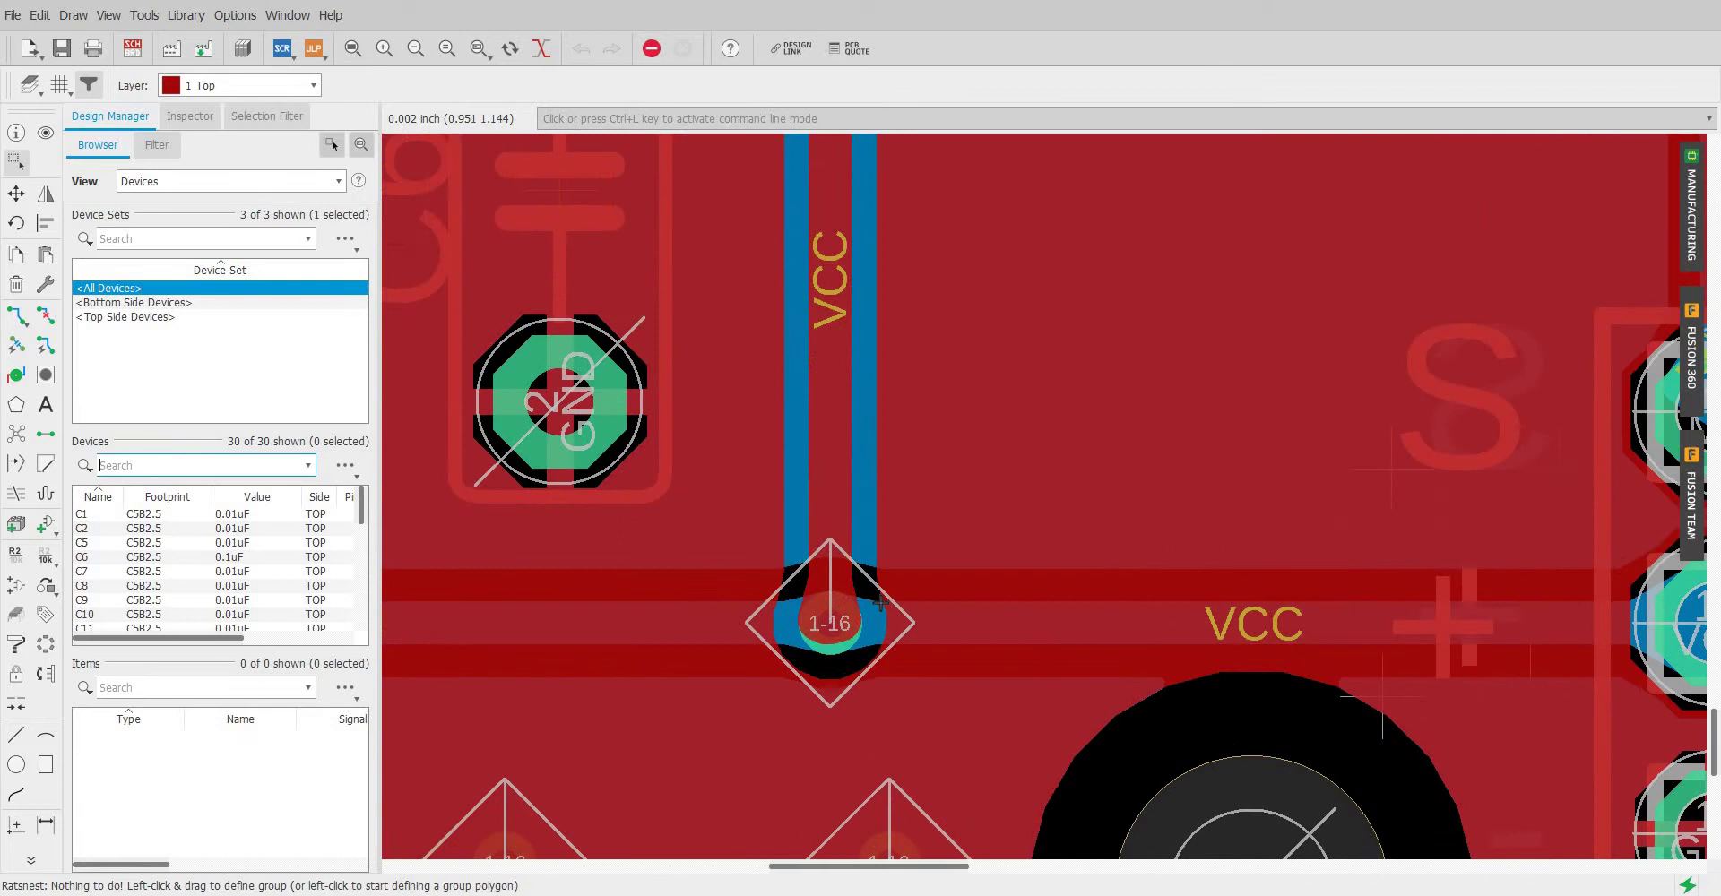
{"action": "scroll", "coordinate": [924, 608], "scroll_direction": "down", "scroll_amount": 2}
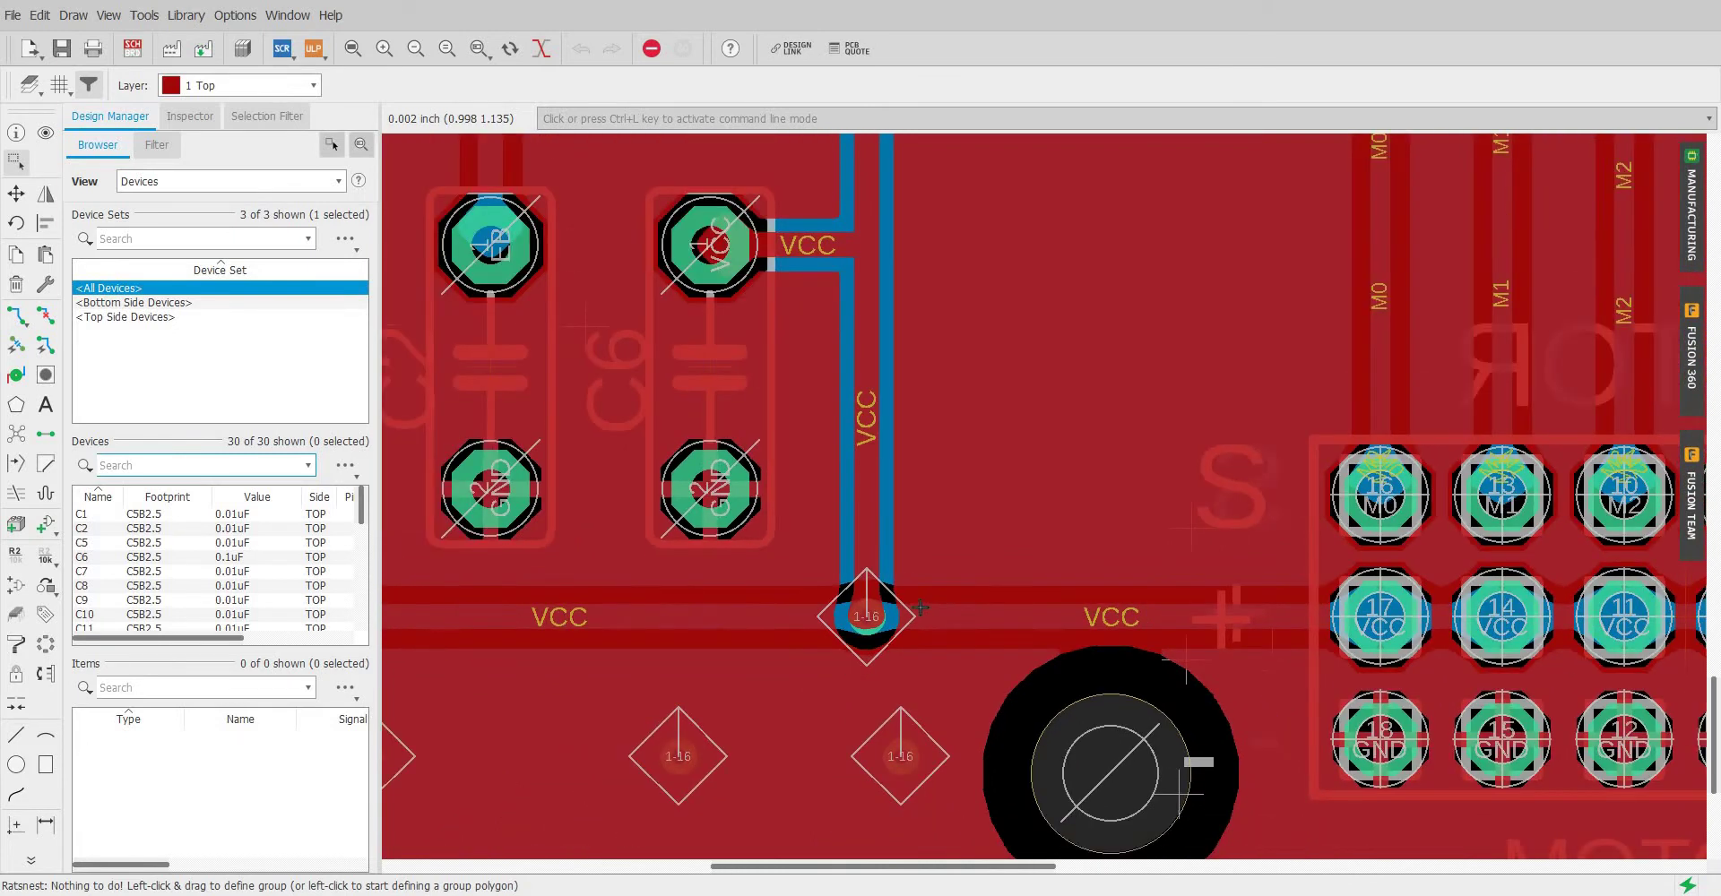
{"action": "scroll", "coordinate": [993, 508], "scroll_direction": "down", "scroll_amount": 1}
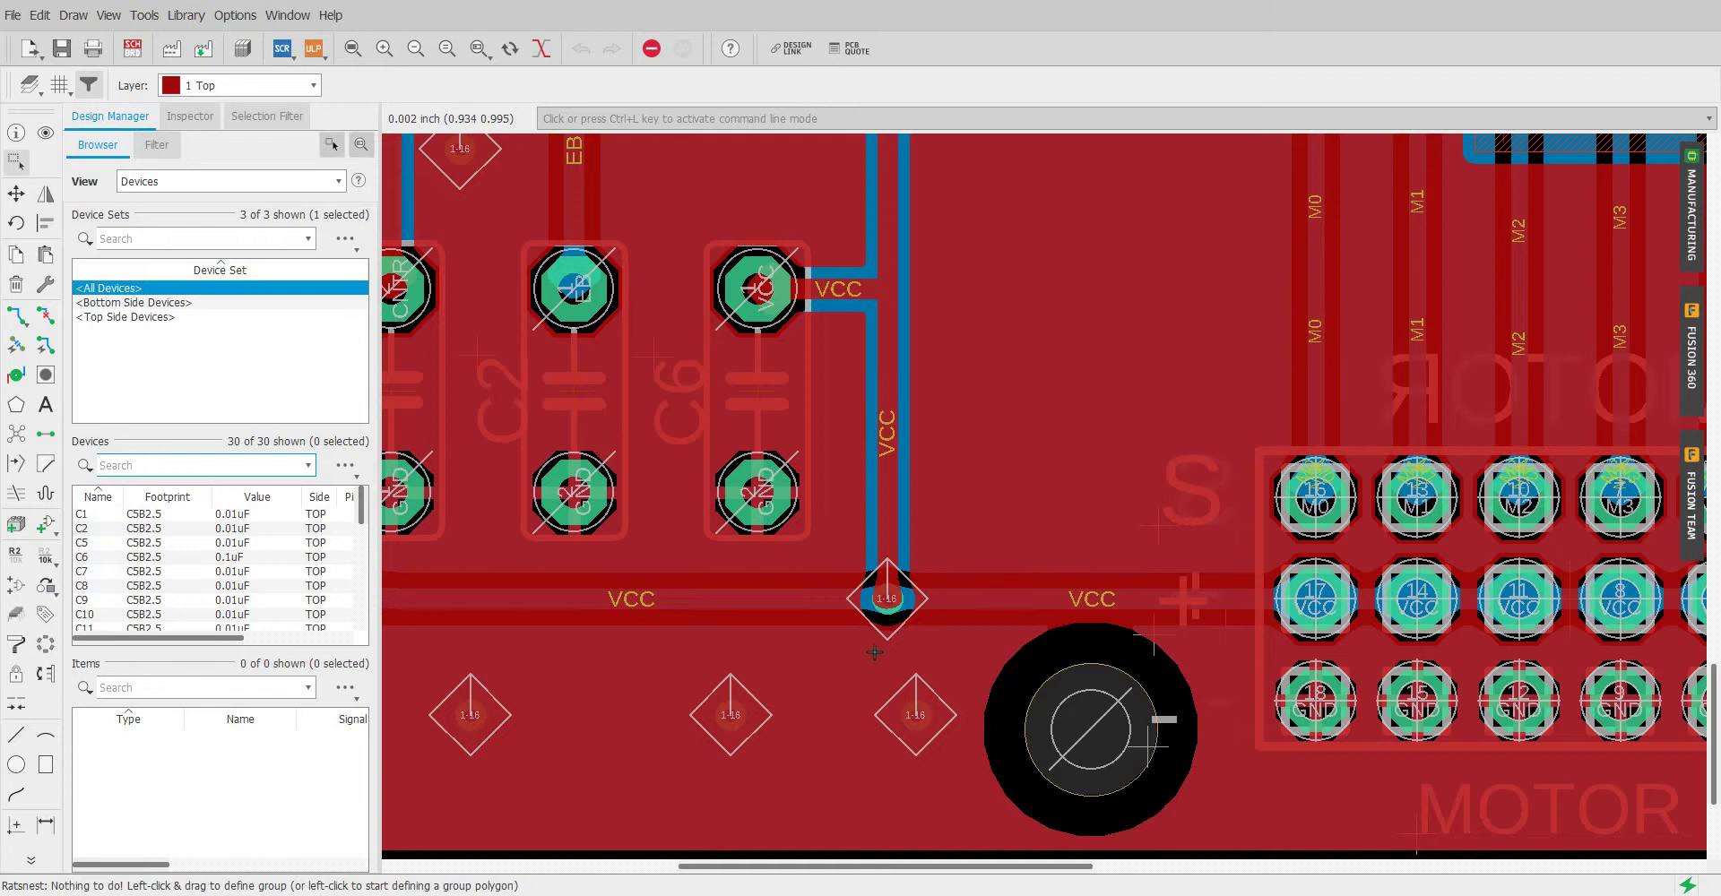
{"action": "scroll", "coordinate": [875, 652], "scroll_direction": "down", "scroll_amount": 3, "text": "ctrl"}
Step: Check the ground polygon's Rank and Isolate properties without changing them
{"action": "right_click", "coordinate": [911, 788]}
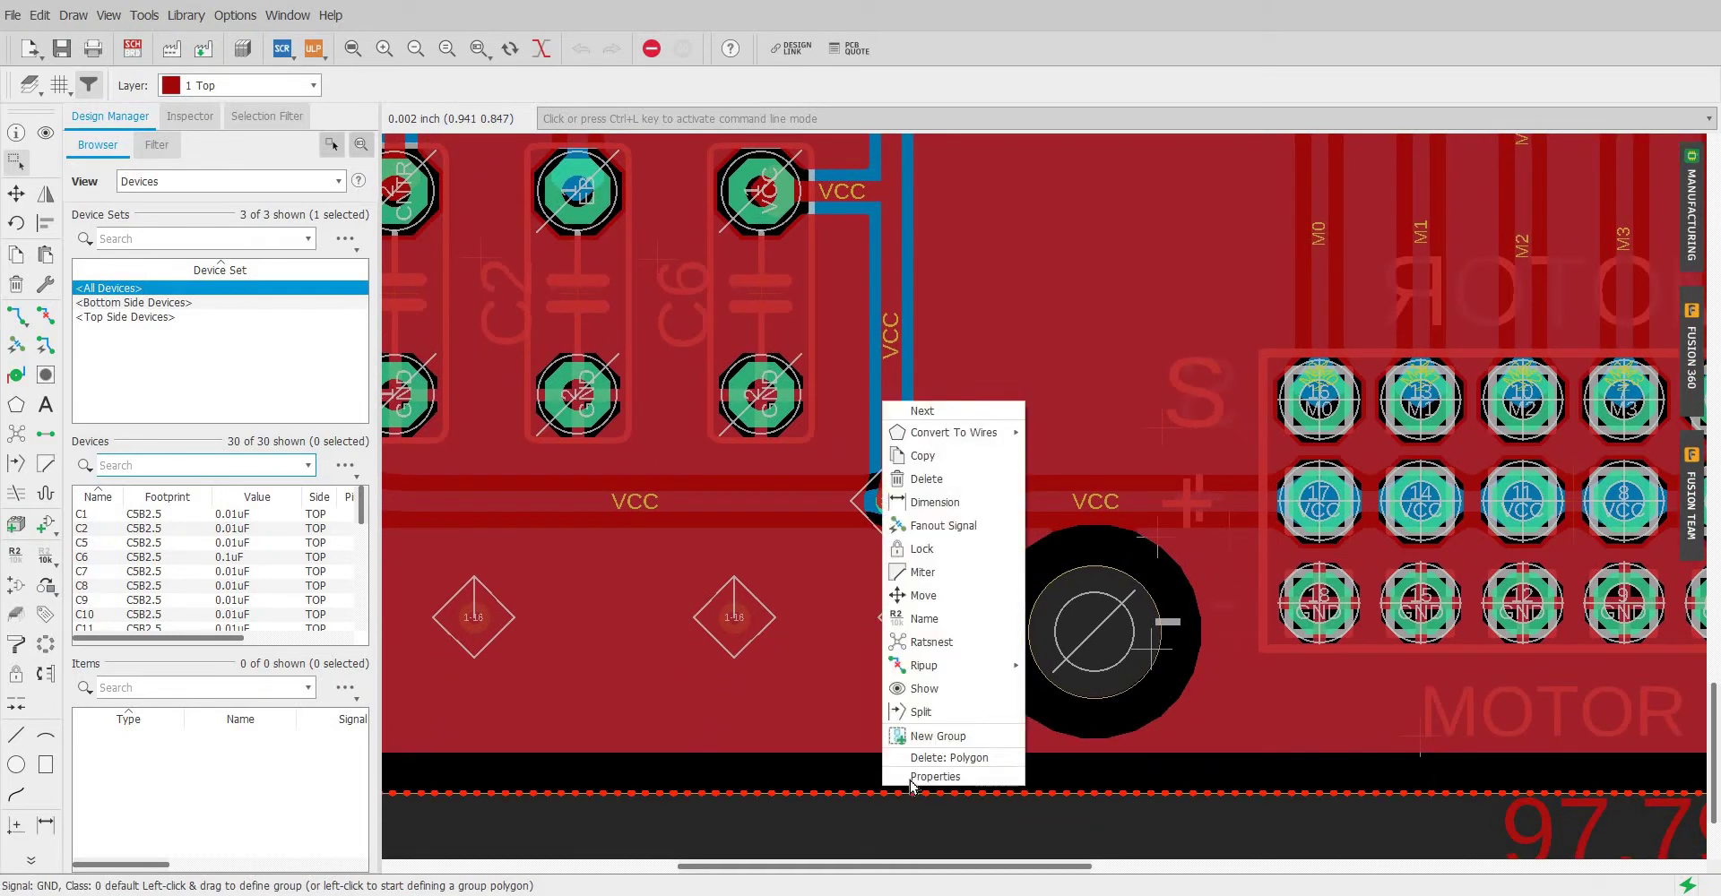
{"action": "left_click", "coordinate": [927, 776]}
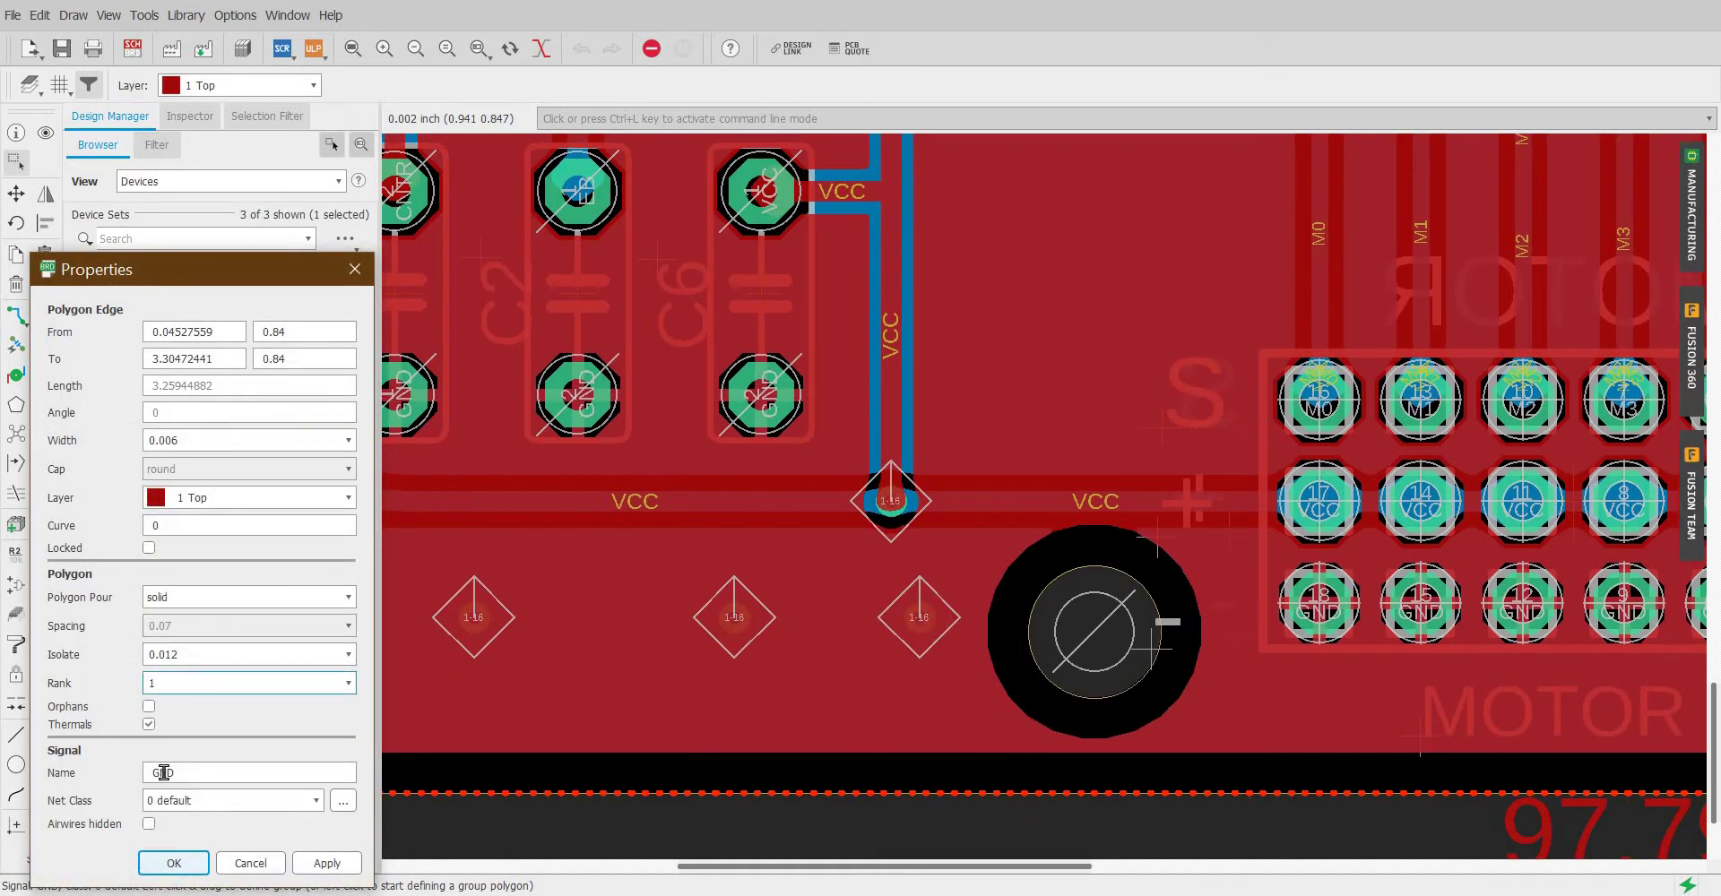
{"action": "left_click", "coordinate": [250, 862]}
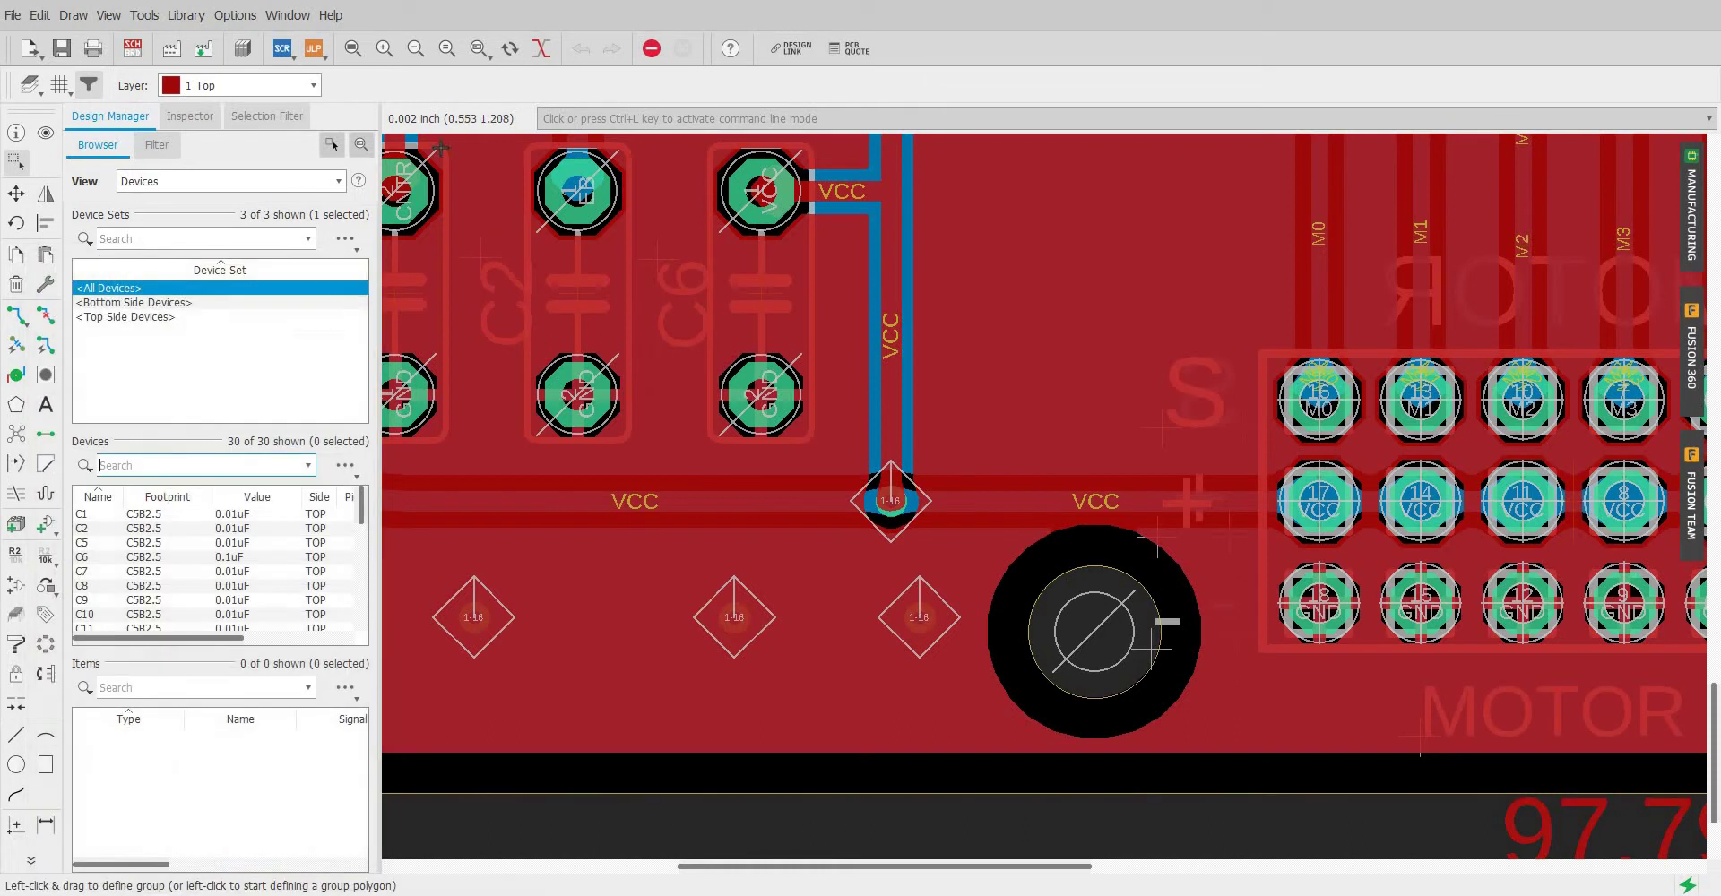
Step: Turn on Single Layer Mode so only the top copper layer is shown
{"action": "left_click", "coordinate": [541, 50]}
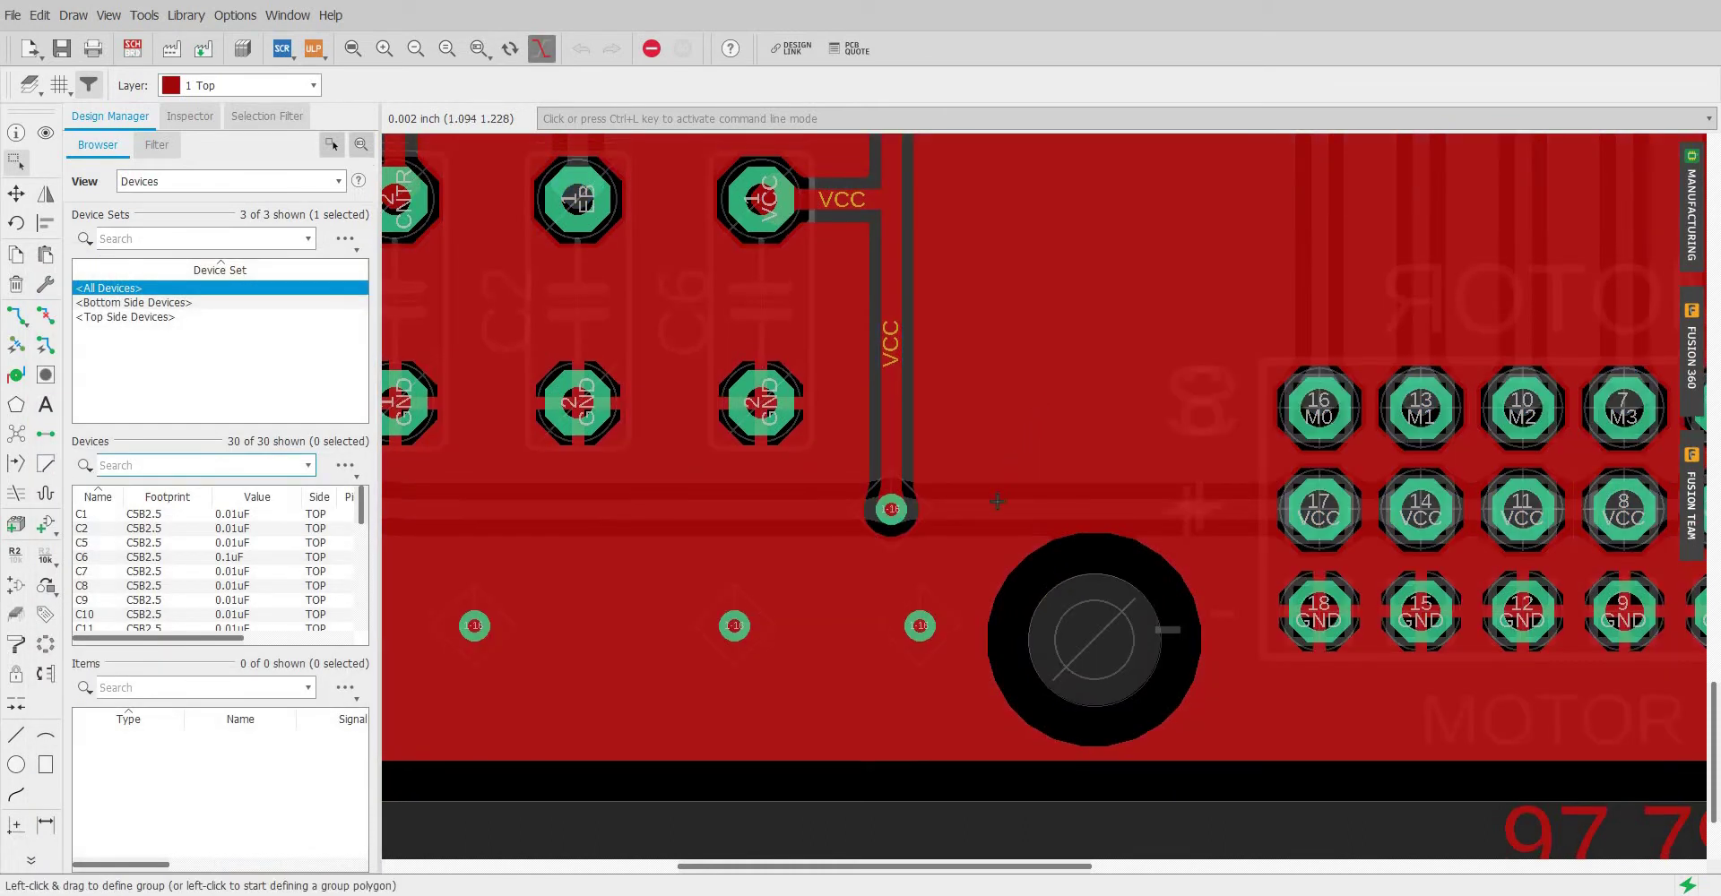
{"action": "scroll", "coordinate": [996, 502], "scroll_direction": "down", "scroll_amount": 1}
{"action": "scroll", "coordinate": [1013, 516], "scroll_direction": "up", "scroll_amount": 5, "text": "ctrl"}
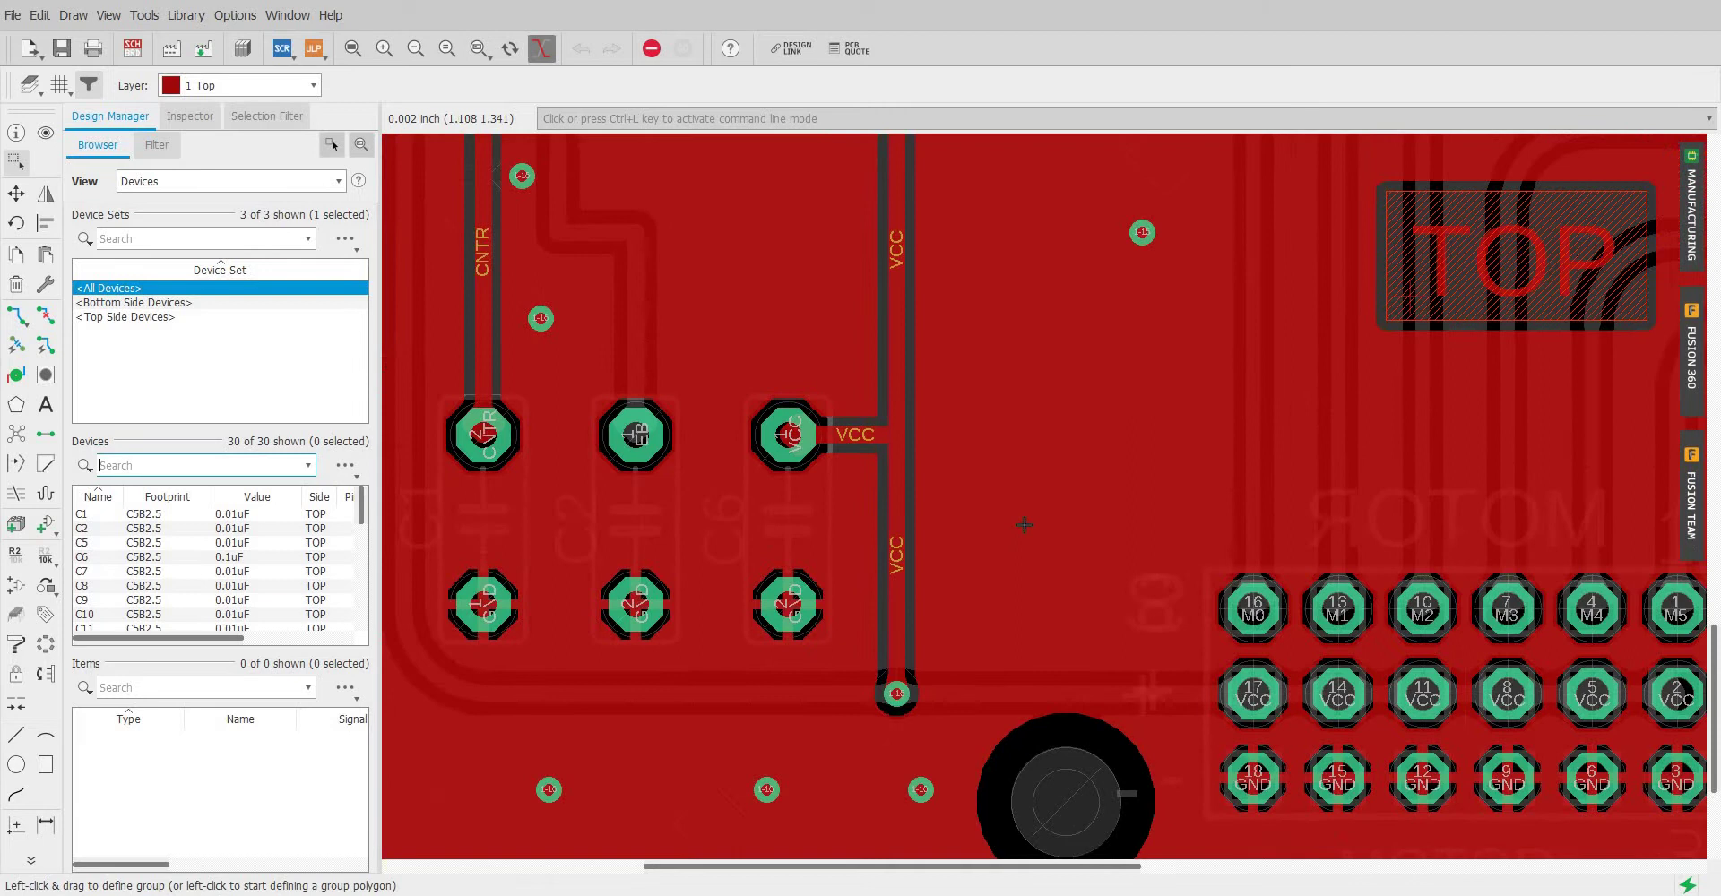
{"action": "middle_click_drag", "start_coordinate": [1024, 524], "coordinate": [891, 583]}
{"action": "scroll", "coordinate": [1016, 530], "scroll_direction": "down", "scroll_amount": 2}
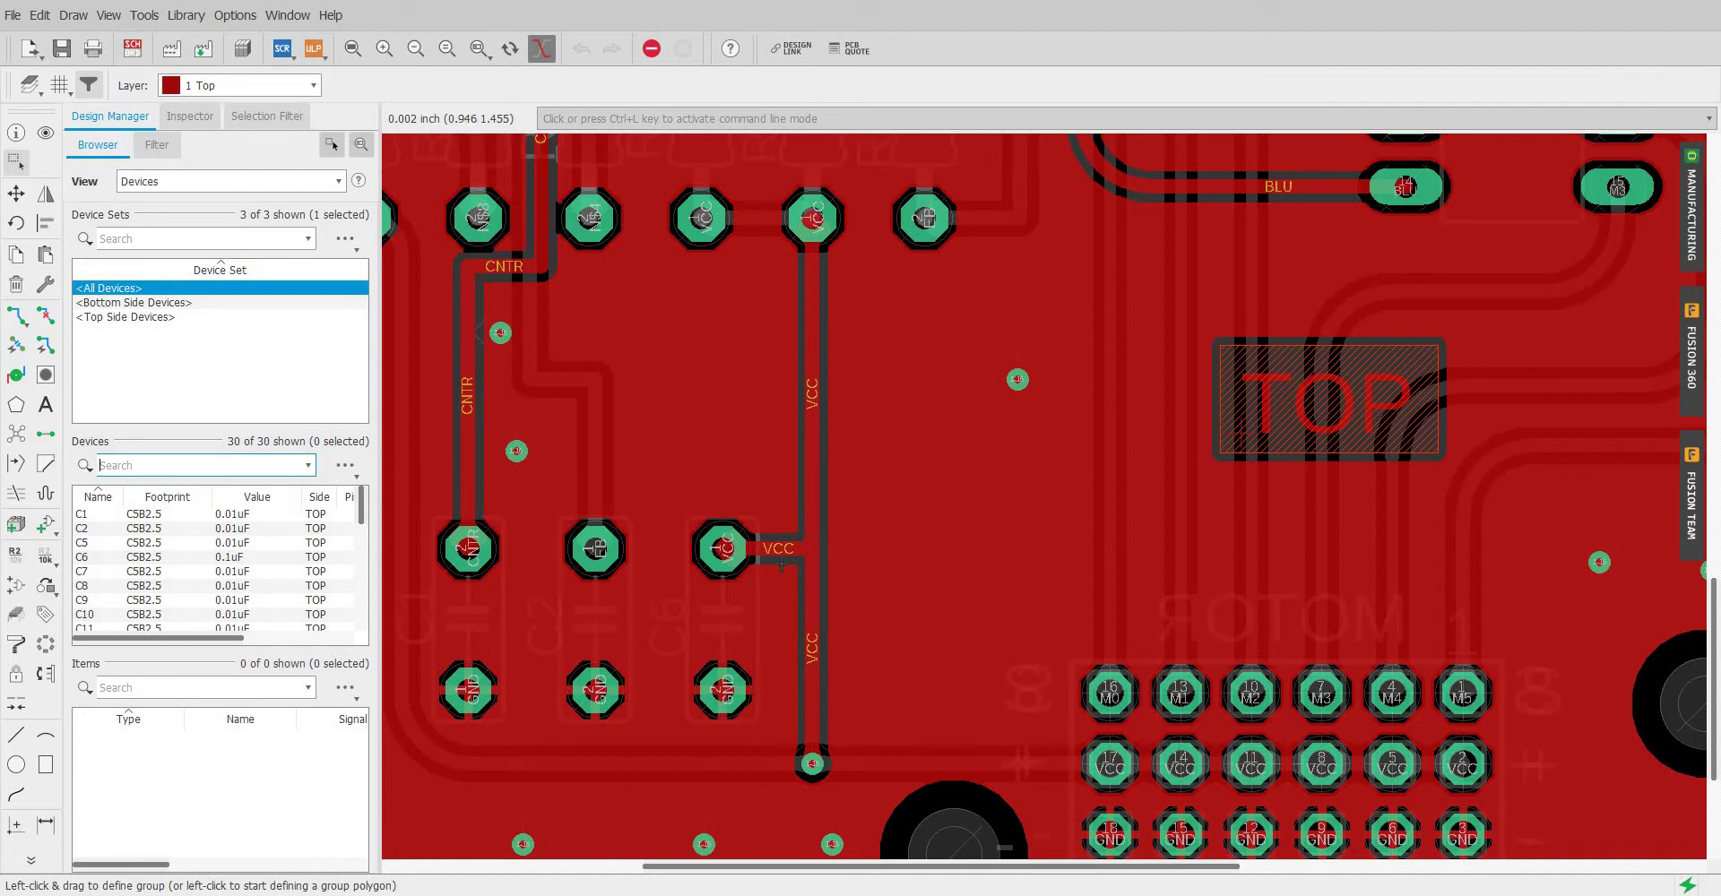
{"action": "scroll", "coordinate": [781, 565], "scroll_direction": "down", "scroll_amount": 1}
{"action": "middle_click_drag", "start_coordinate": [781, 565], "coordinate": [779, 475]}
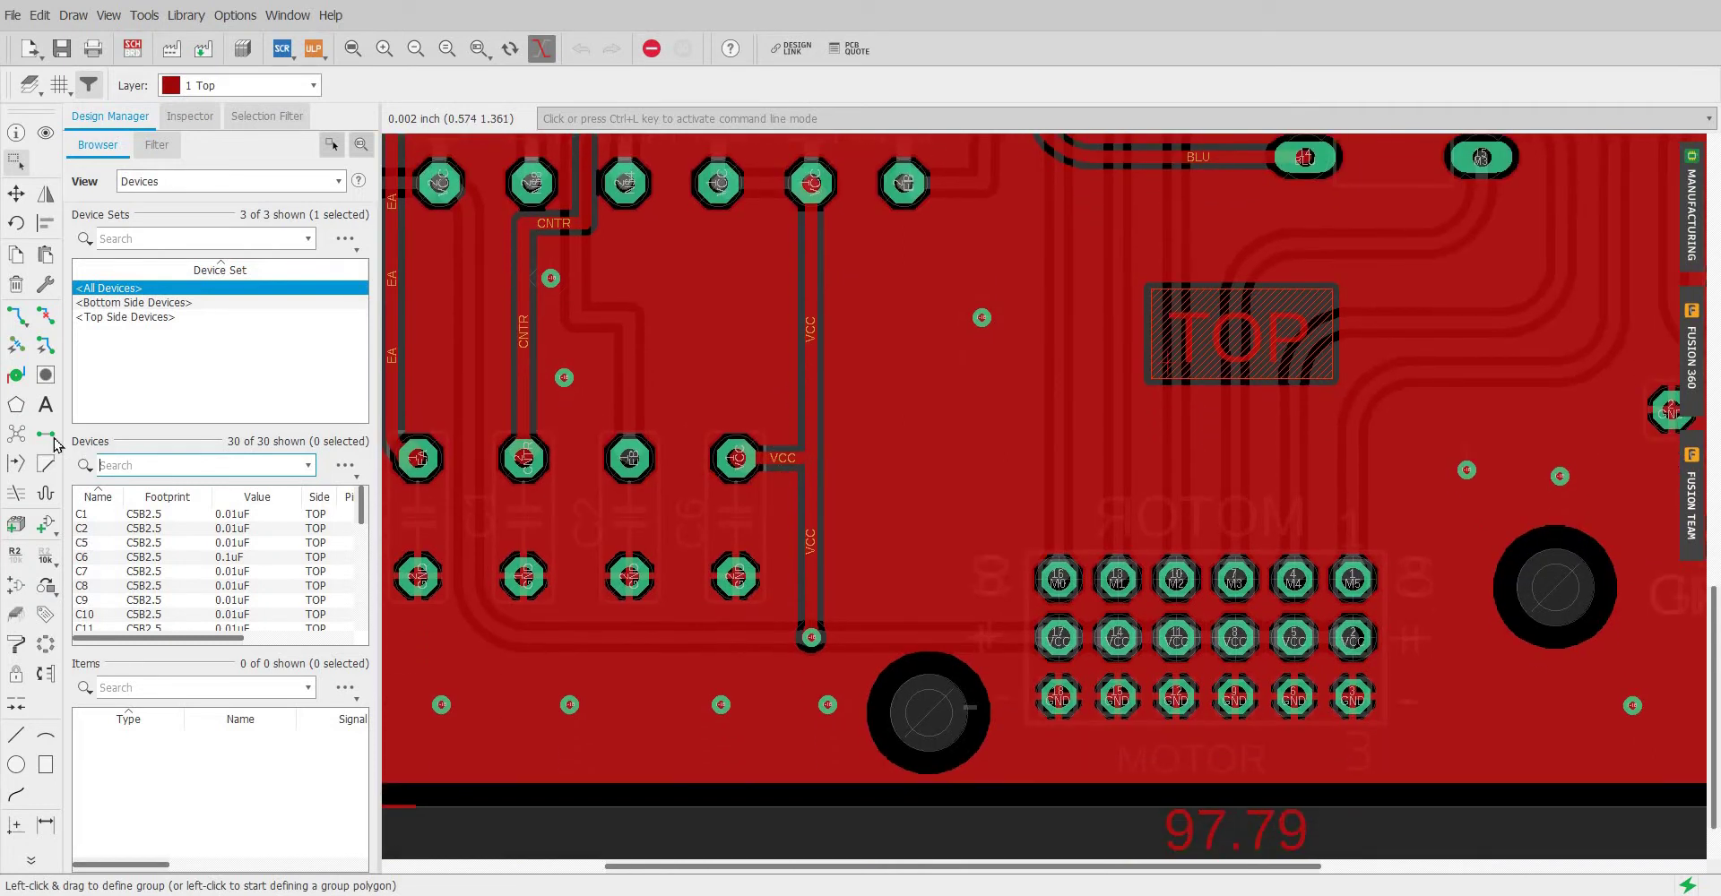
Step: Rip up the top-layer ground pour's fill
{"action": "left_click", "coordinate": [46, 316]}
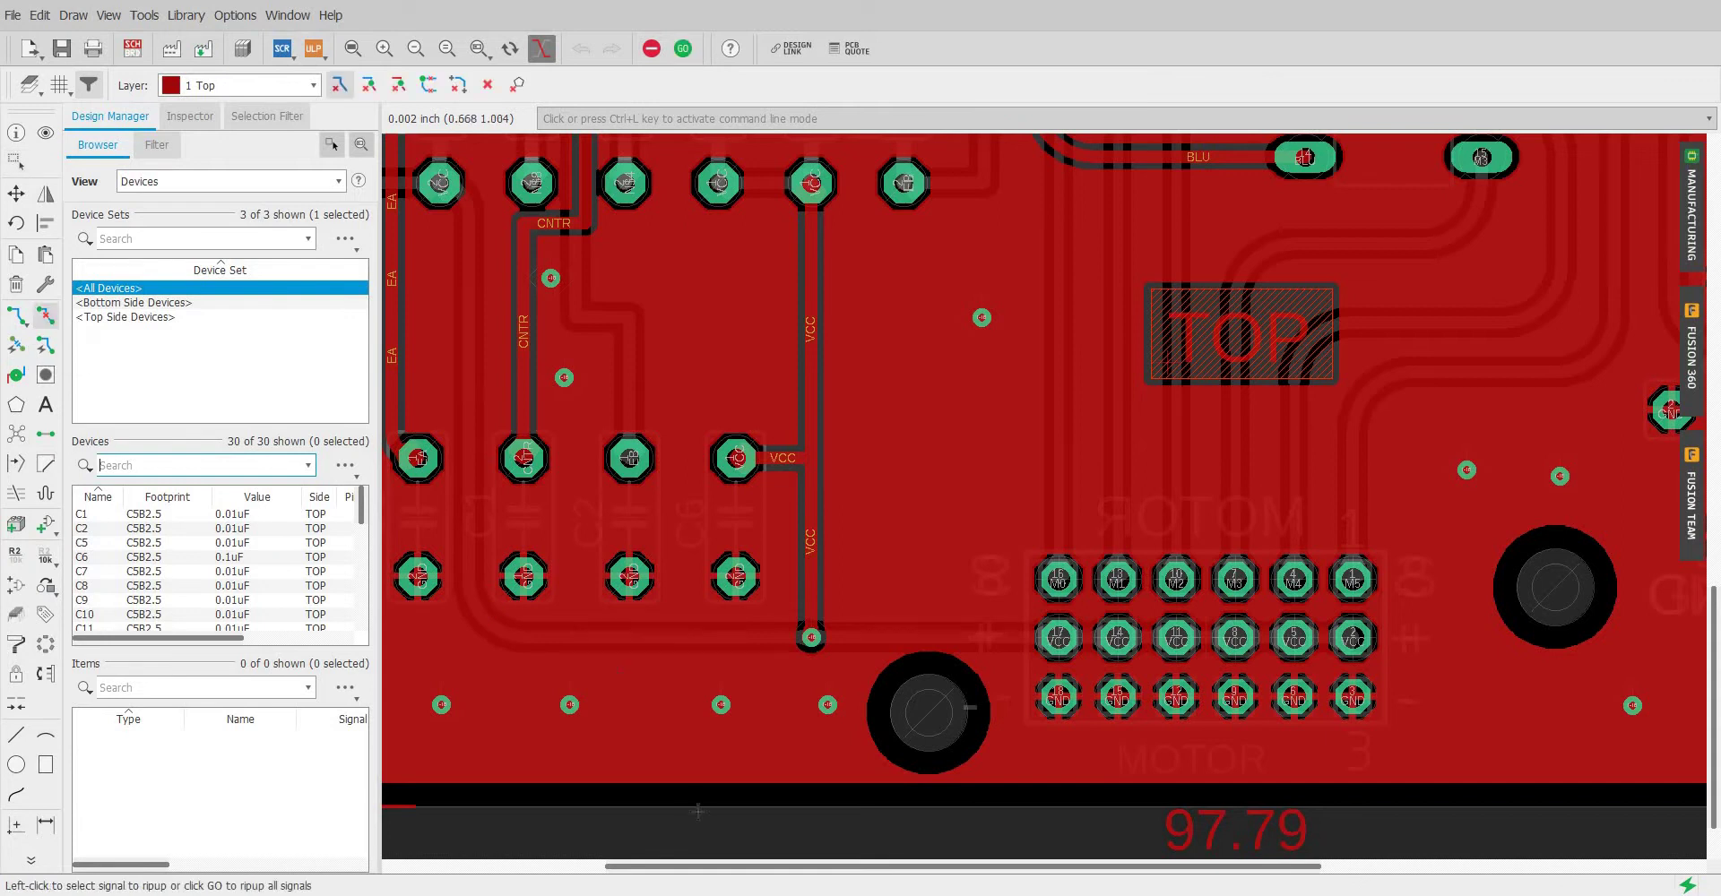
{"action": "left_click", "coordinate": [909, 568]}
{"action": "middle_click_drag", "start_coordinate": [908, 620], "coordinate": [913, 714]}
{"action": "scroll", "coordinate": [906, 674], "scroll_direction": "up", "scroll_amount": 1}
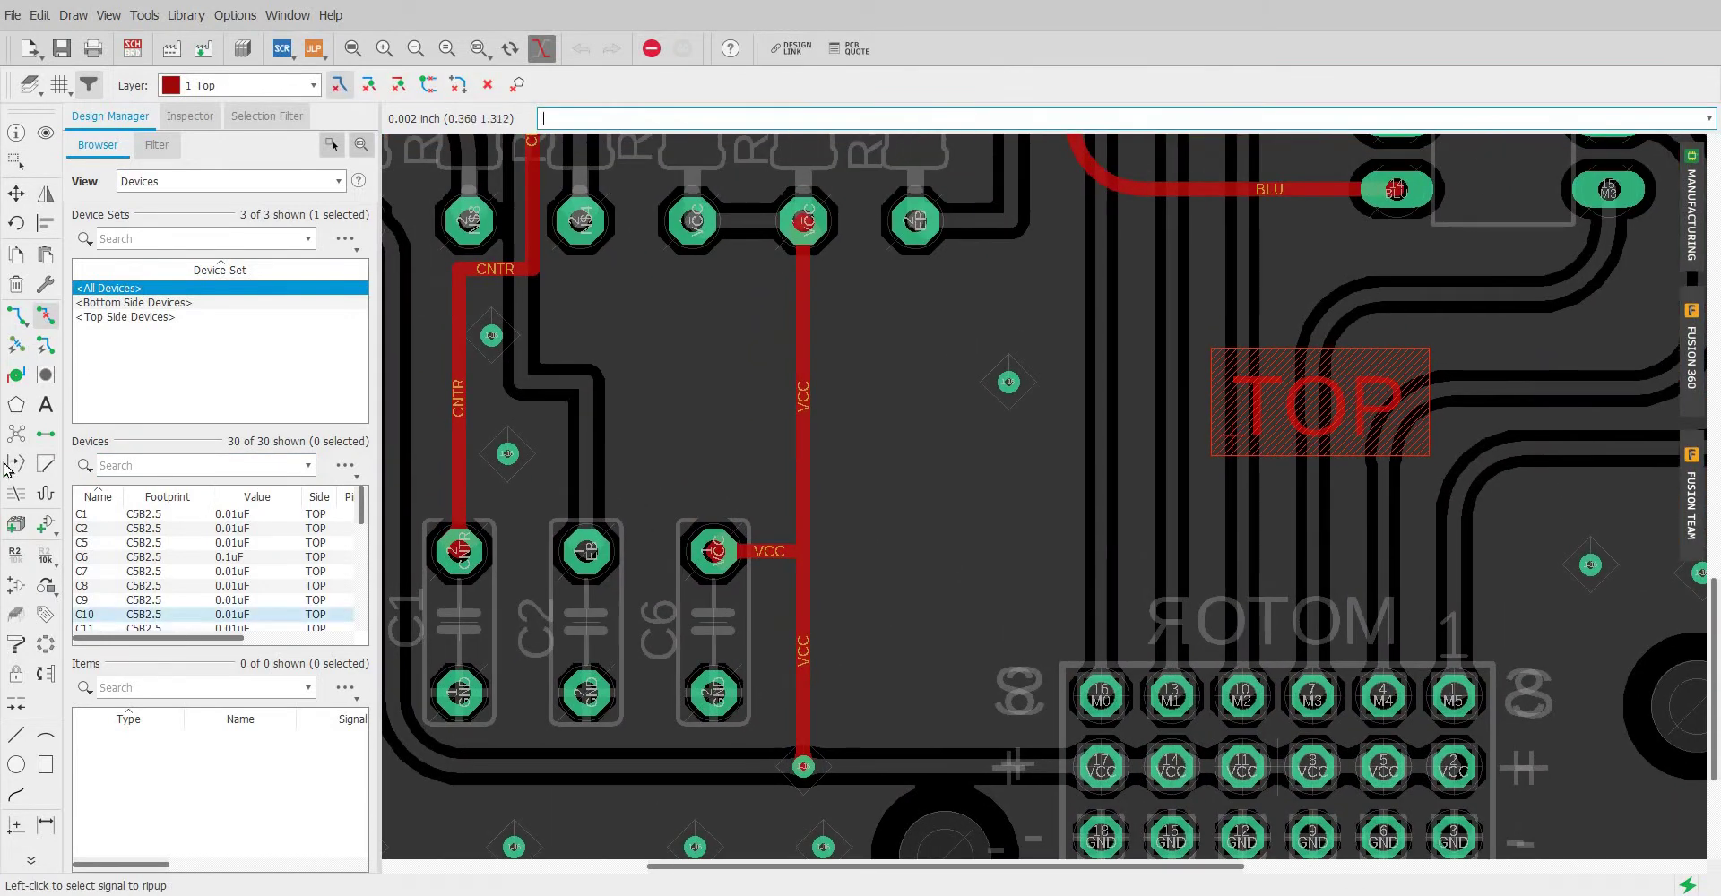
Step: Set route width to 0.01, reroute the VCC trace to the via, then undo it
{"action": "left_click", "coordinate": [16, 316]}
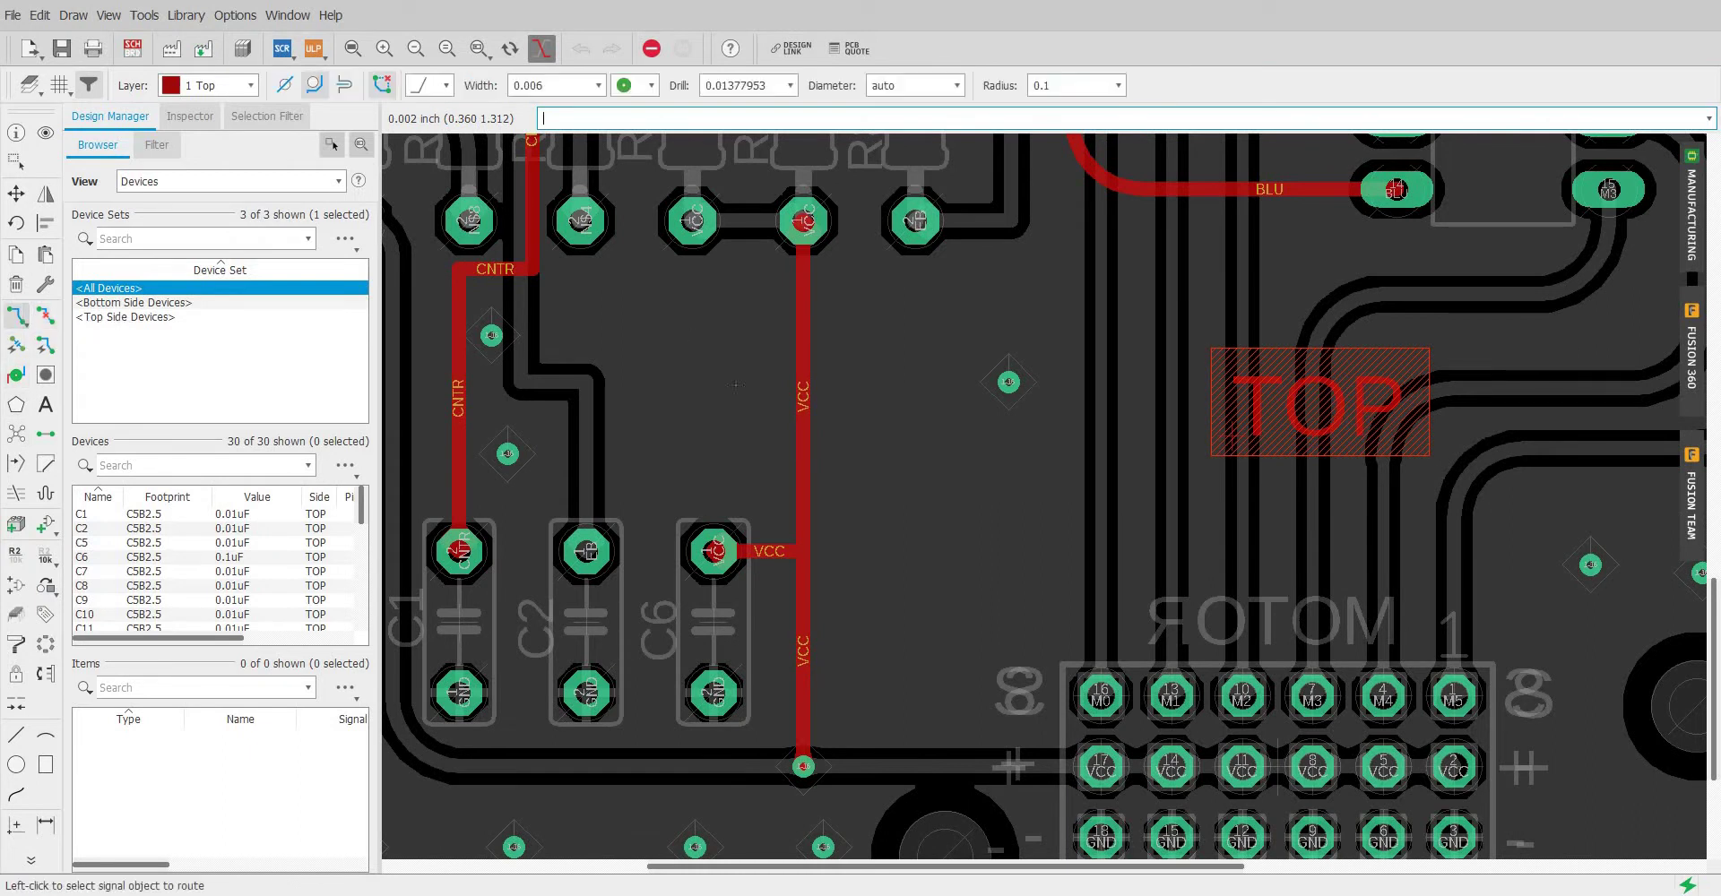
{"action": "triple_click", "coordinate": [571, 84]}
{"action": "type", "text": "0.01"}
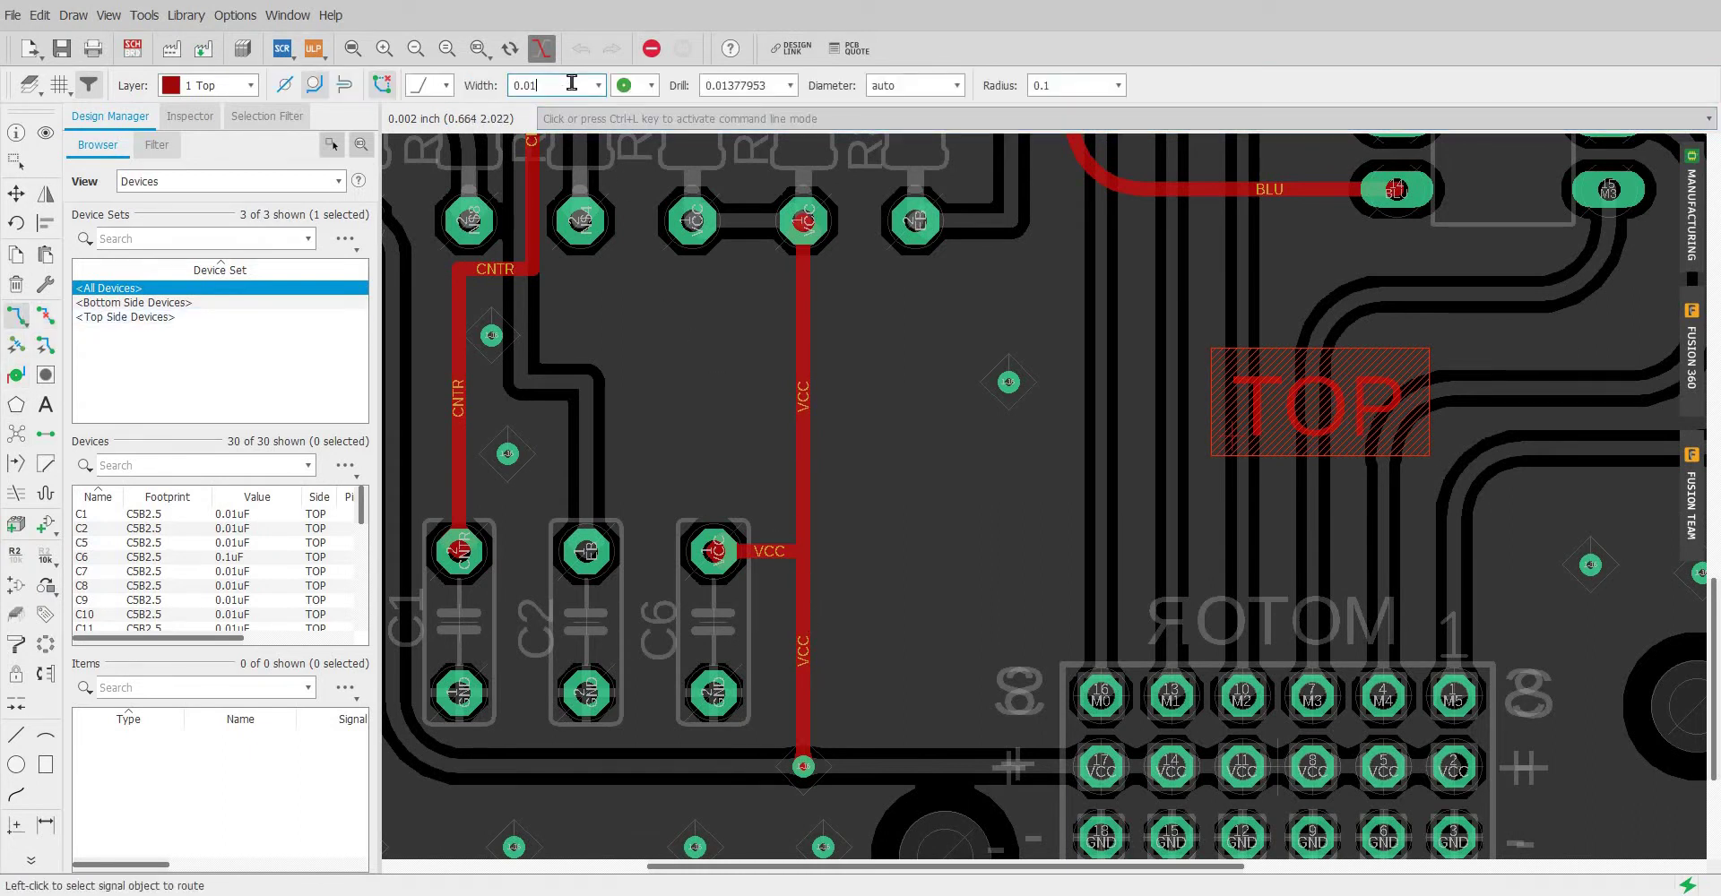
{"action": "key", "text": "Return"}
{"action": "left_click", "coordinate": [804, 596]}
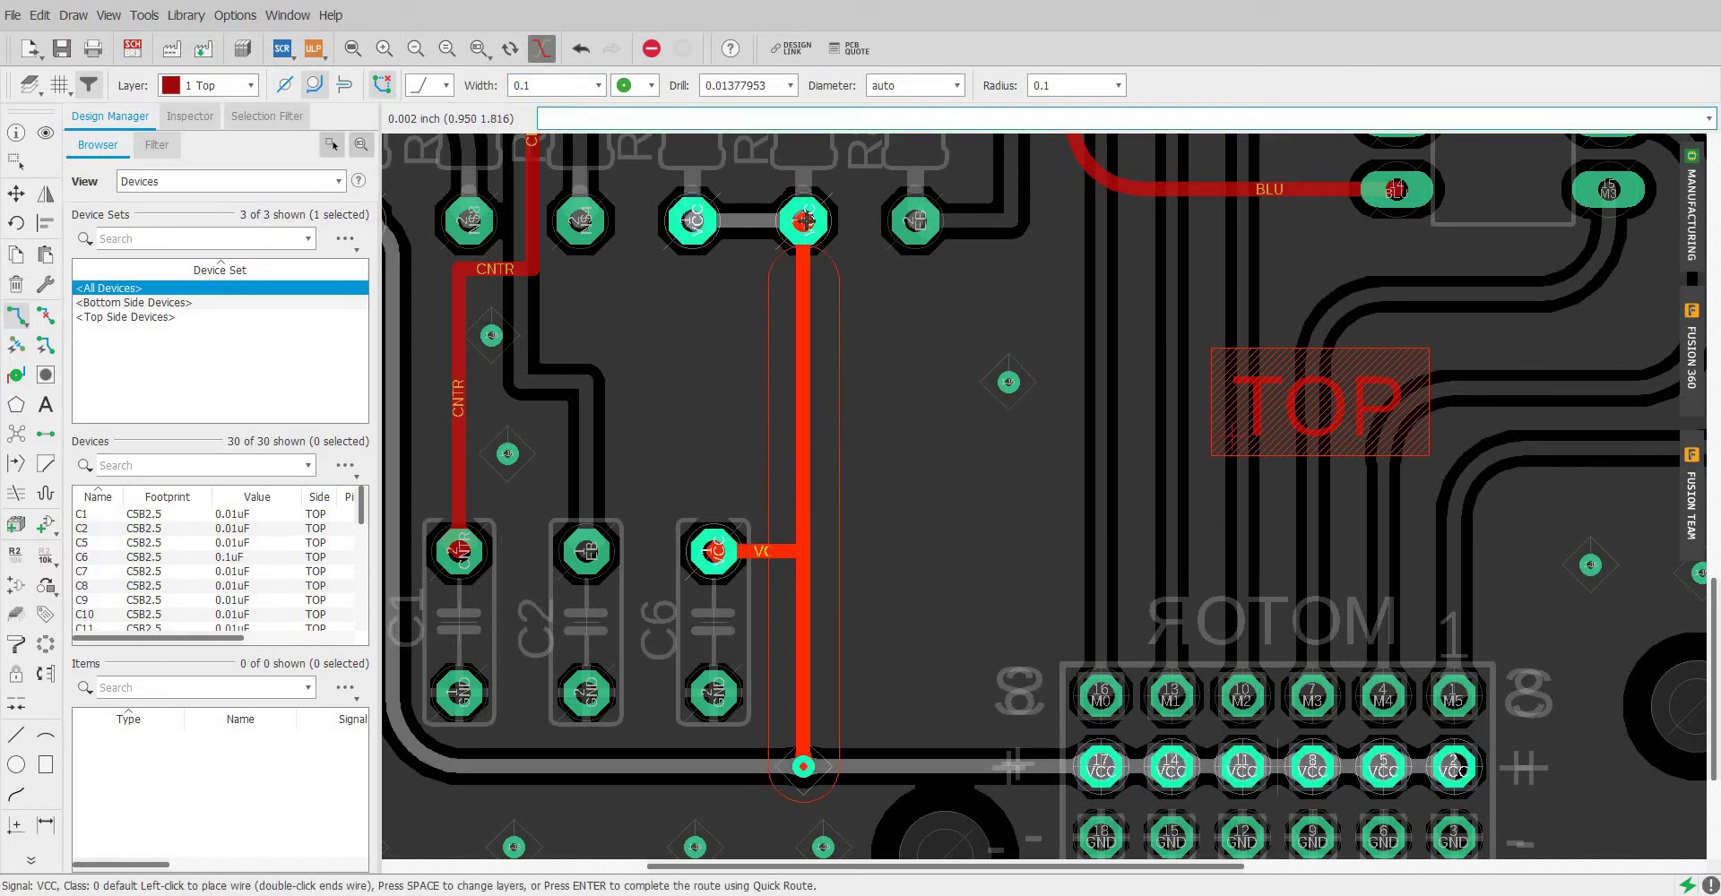
{"action": "left_click", "coordinate": [803, 218]}
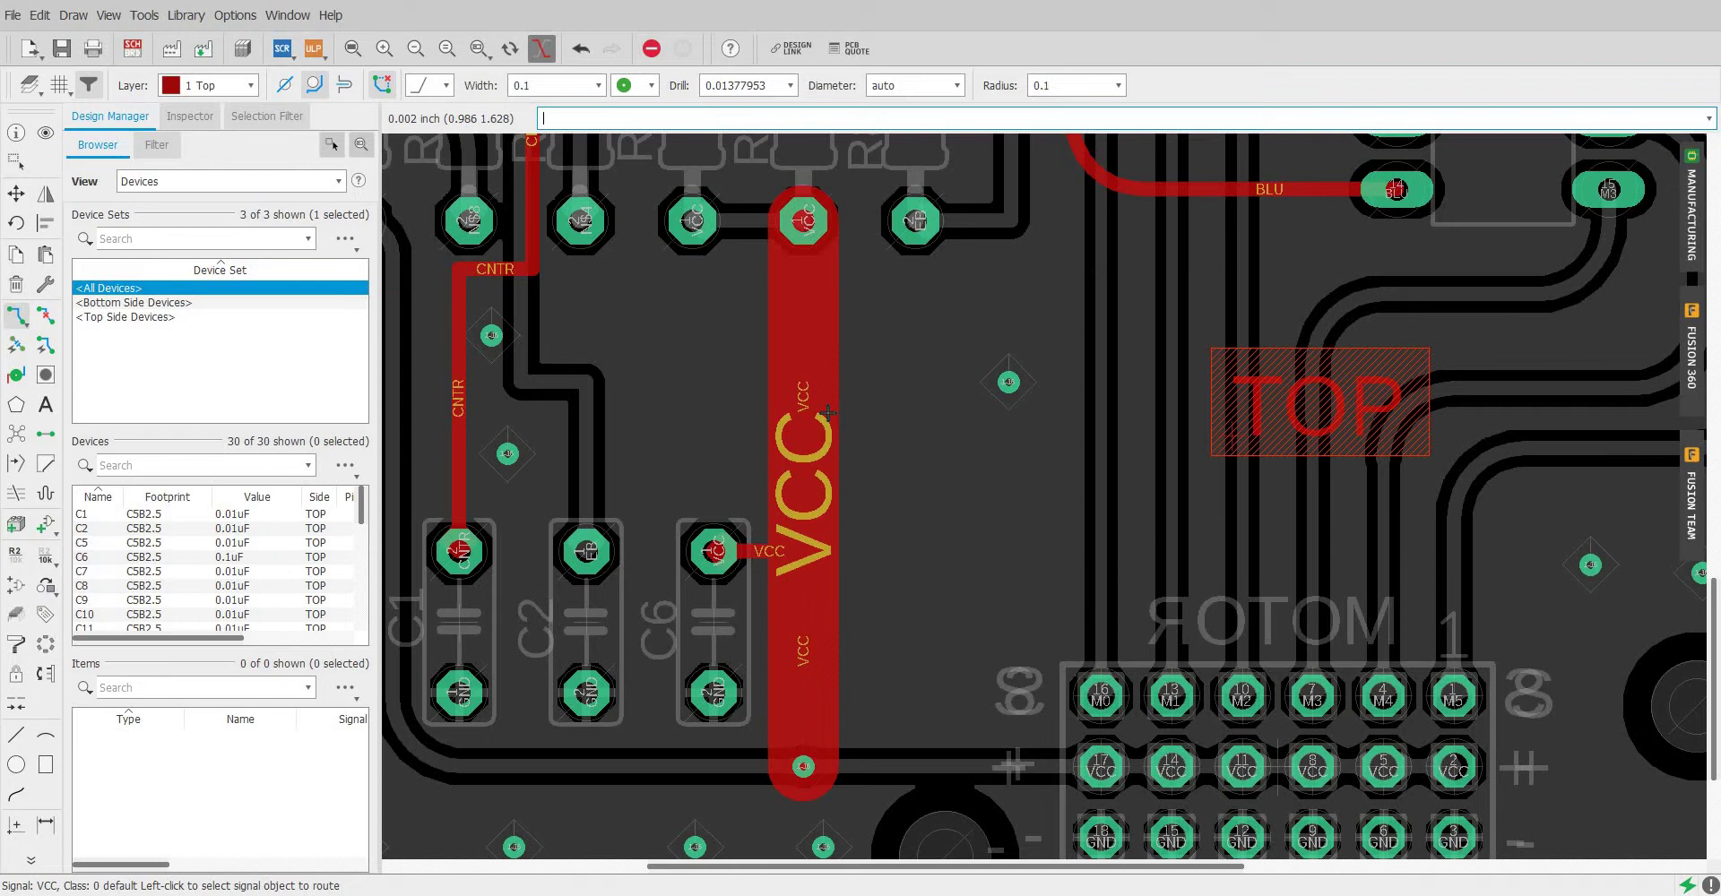
{"action": "key", "text": "ctrl+z"}
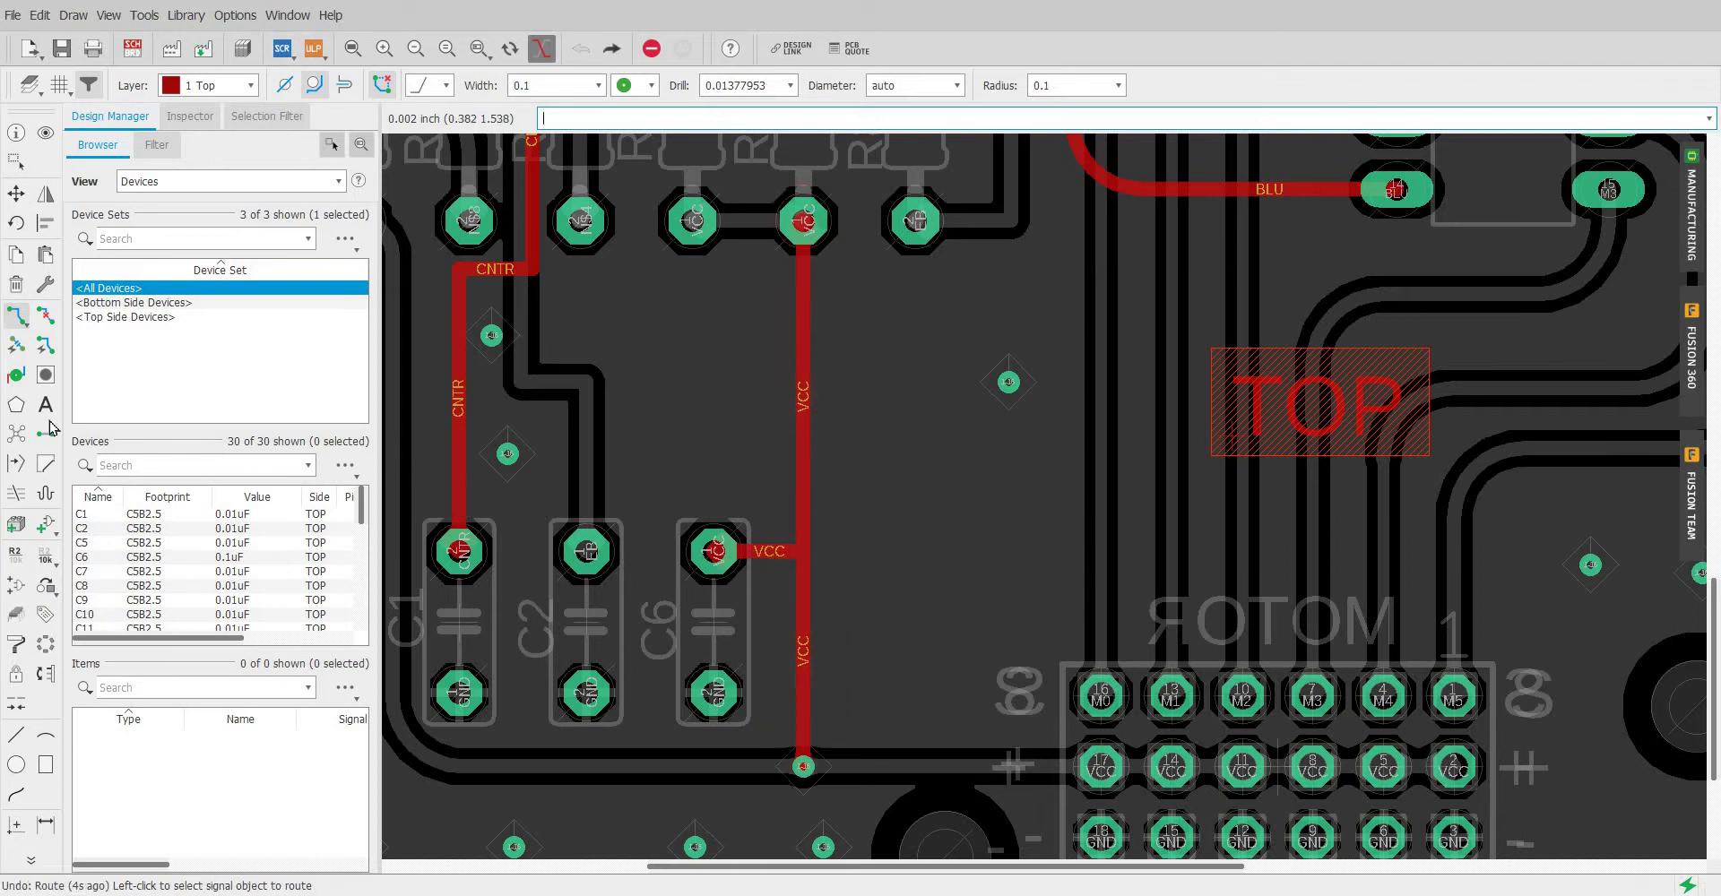
Step: Start a top-layer polygon with a new bend style and 0.2mm outline width
{"action": "left_click", "coordinate": [17, 404]}
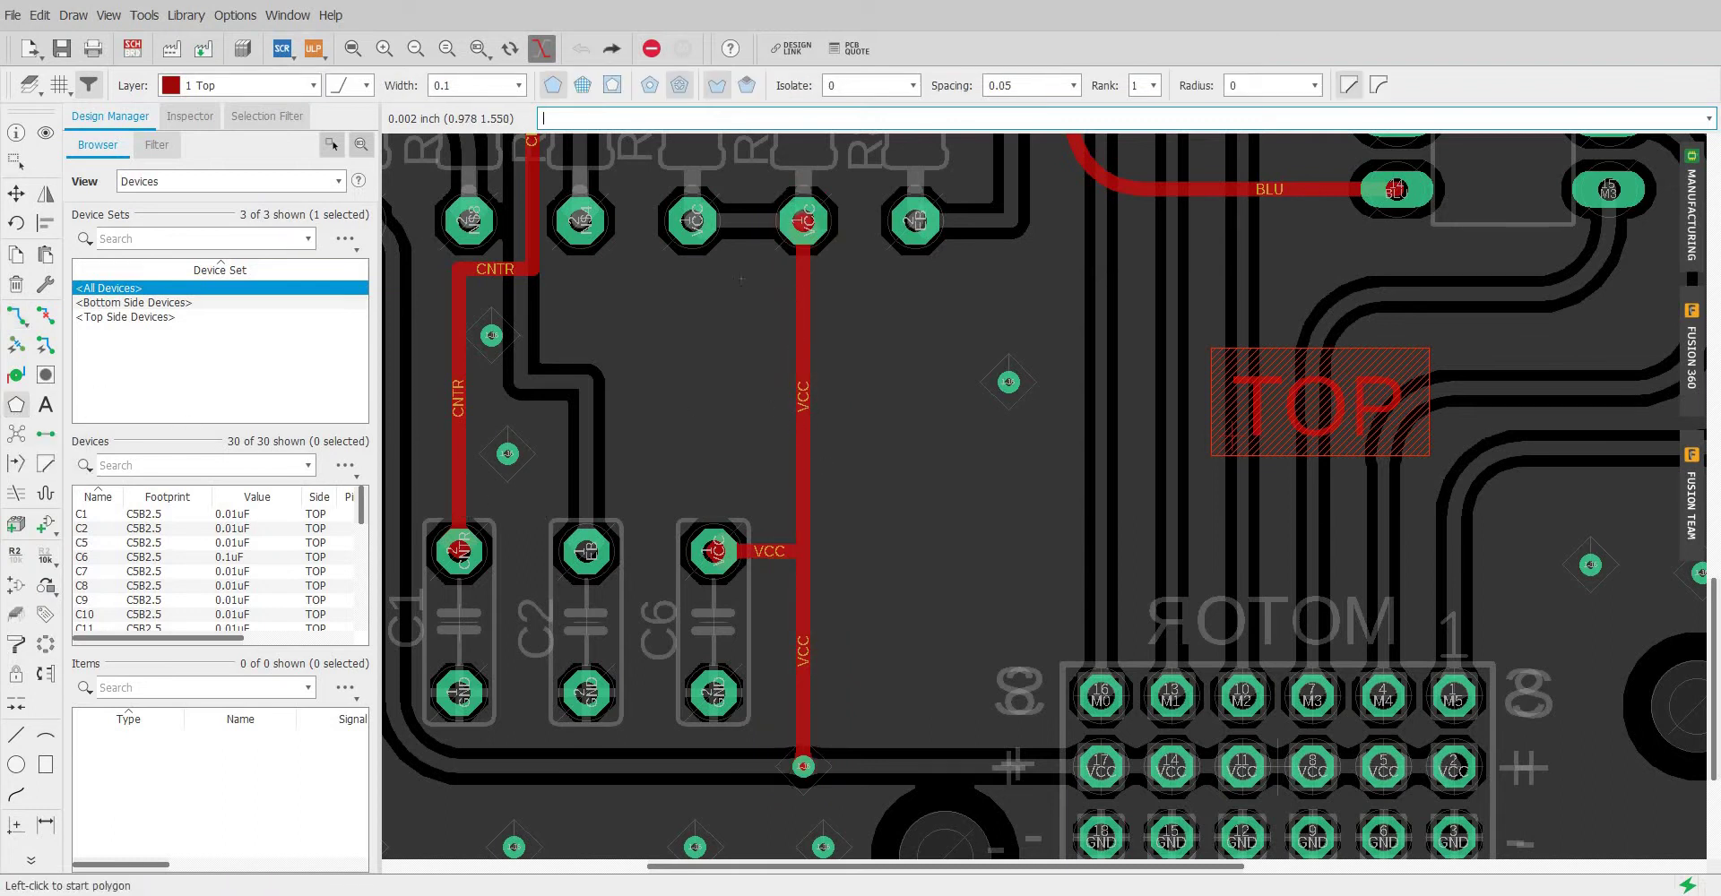
{"action": "left_click", "coordinate": [366, 85]}
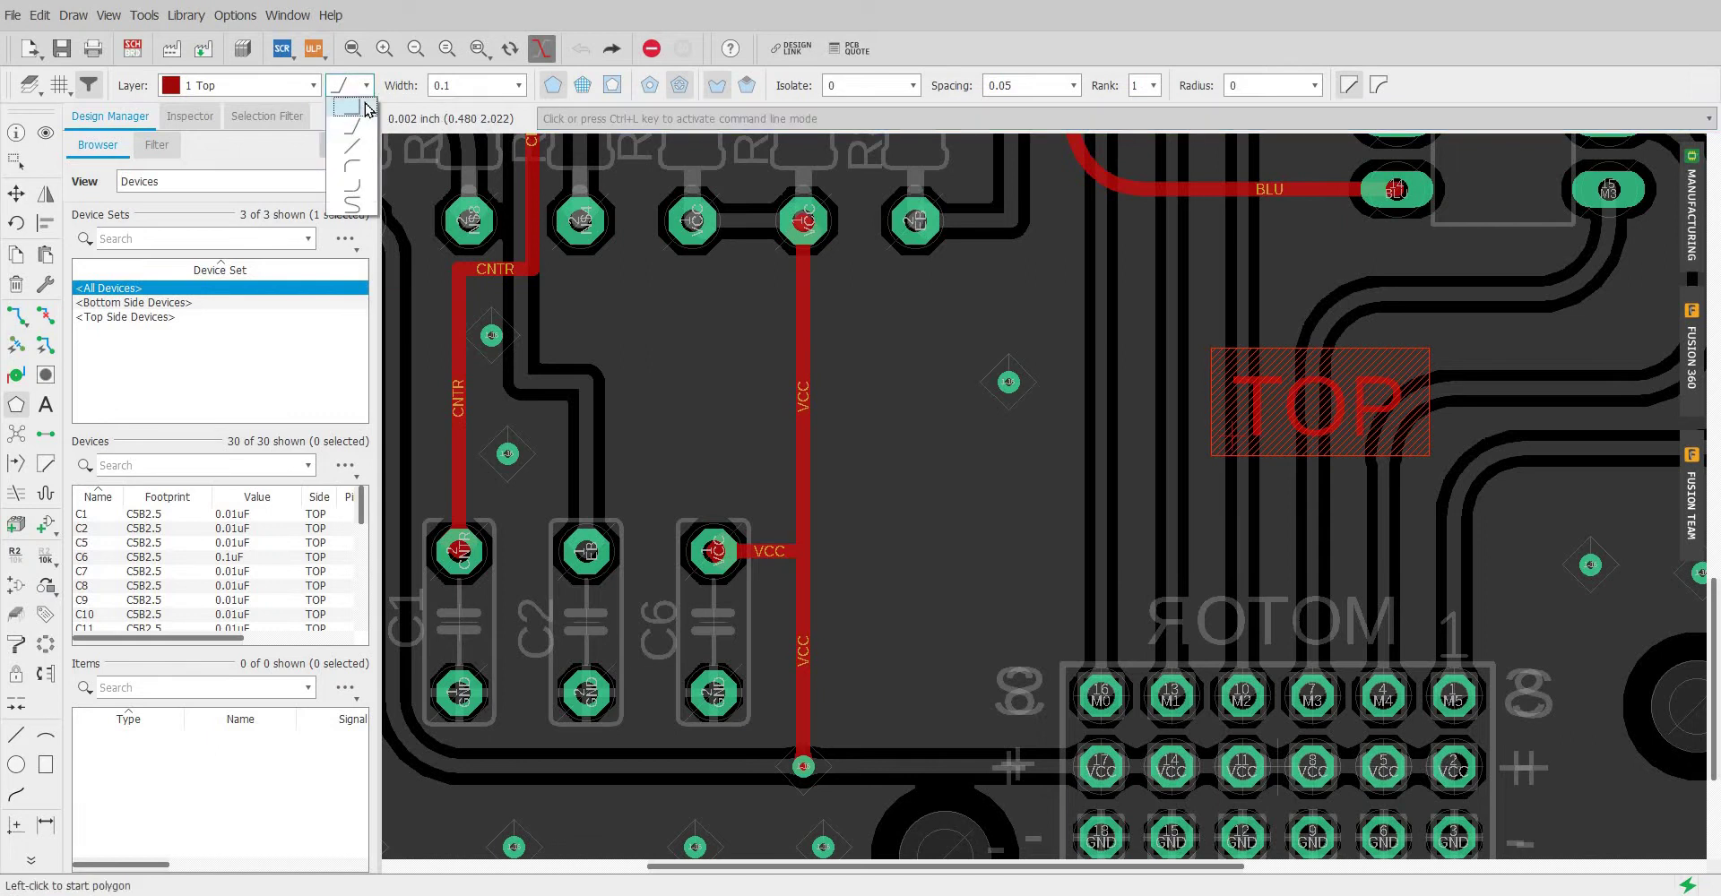
{"action": "left_click", "coordinate": [333, 146]}
{"action": "scroll", "coordinate": [797, 281], "scroll_direction": "down", "scroll_amount": 2}
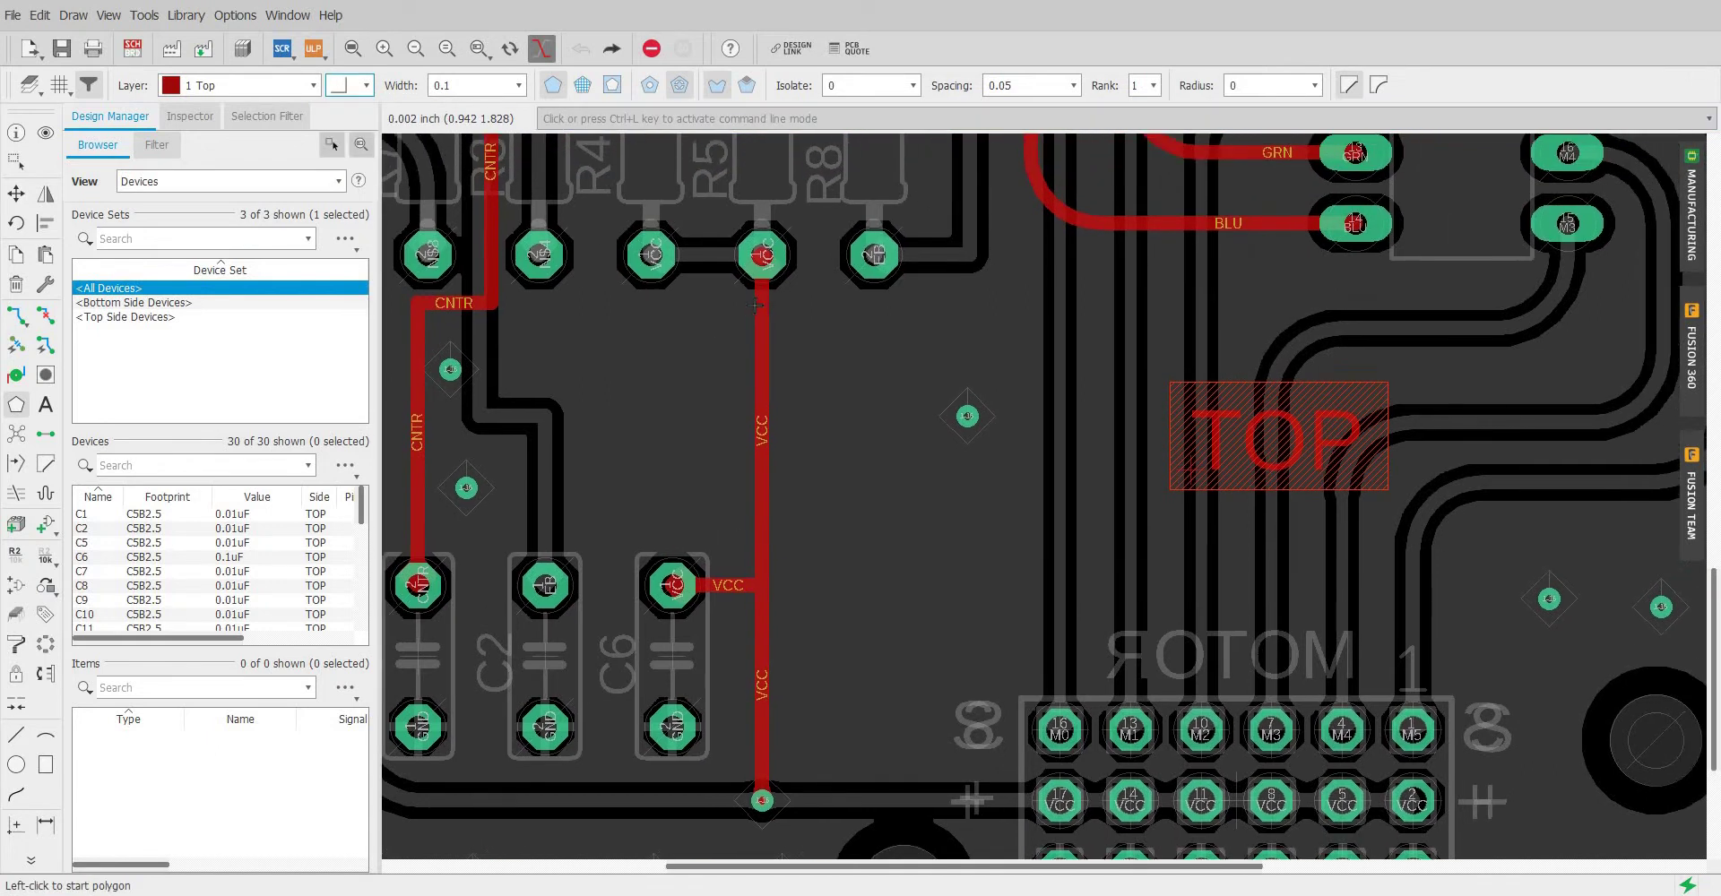
{"action": "scroll", "coordinate": [708, 213], "scroll_direction": "up", "scroll_amount": 1}
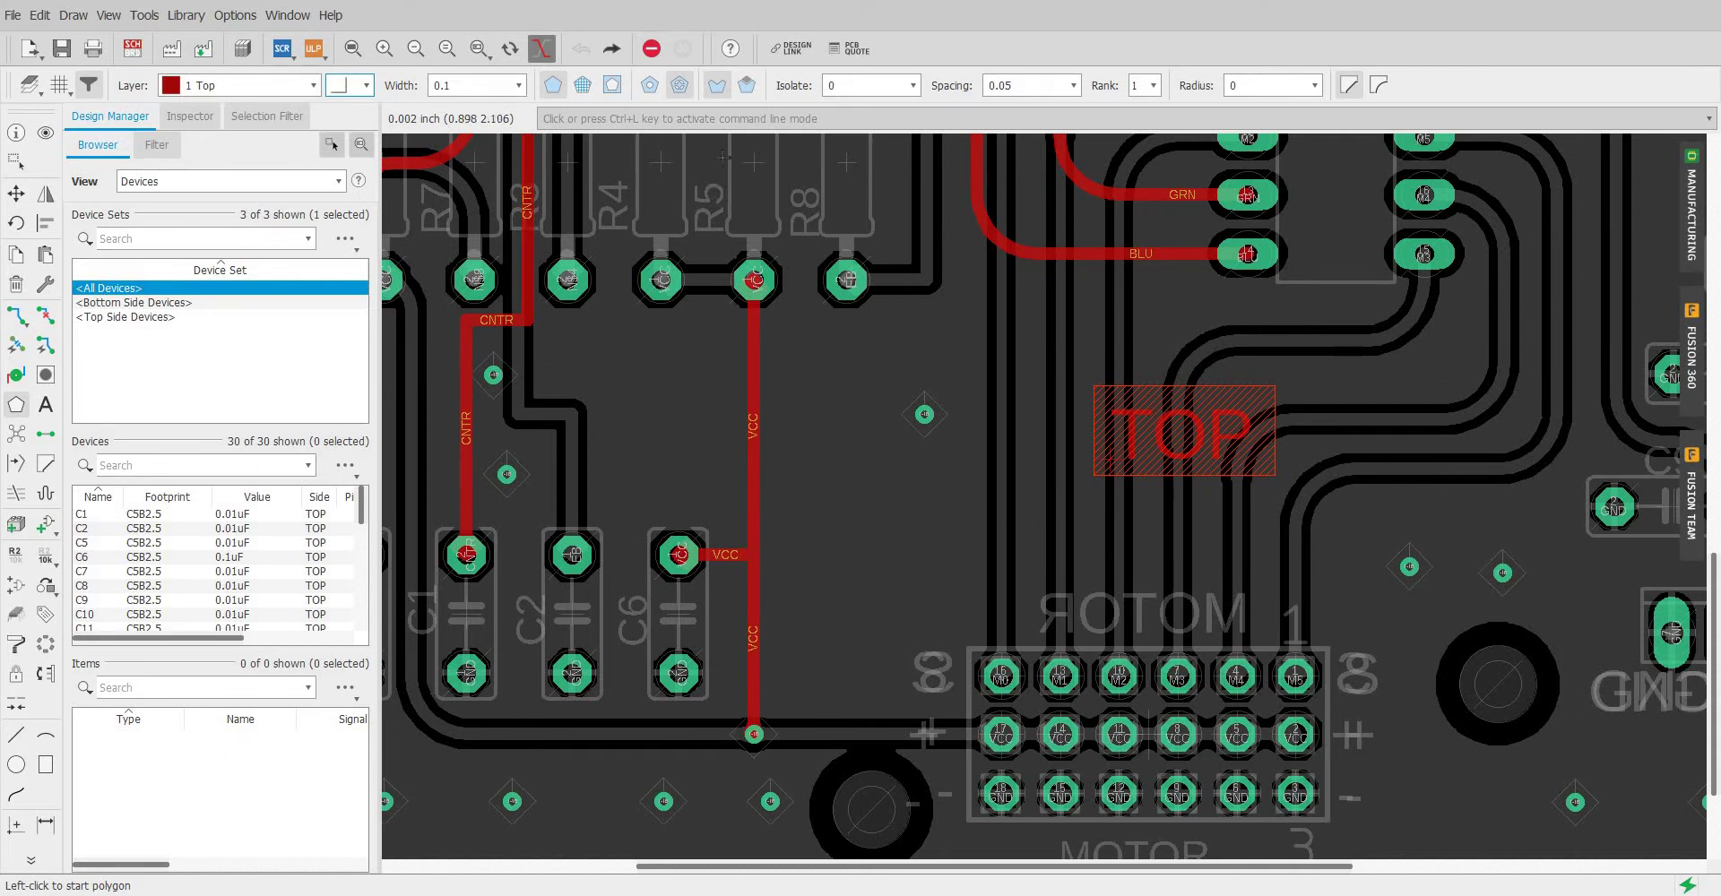
{"action": "left_click", "coordinate": [724, 157]}
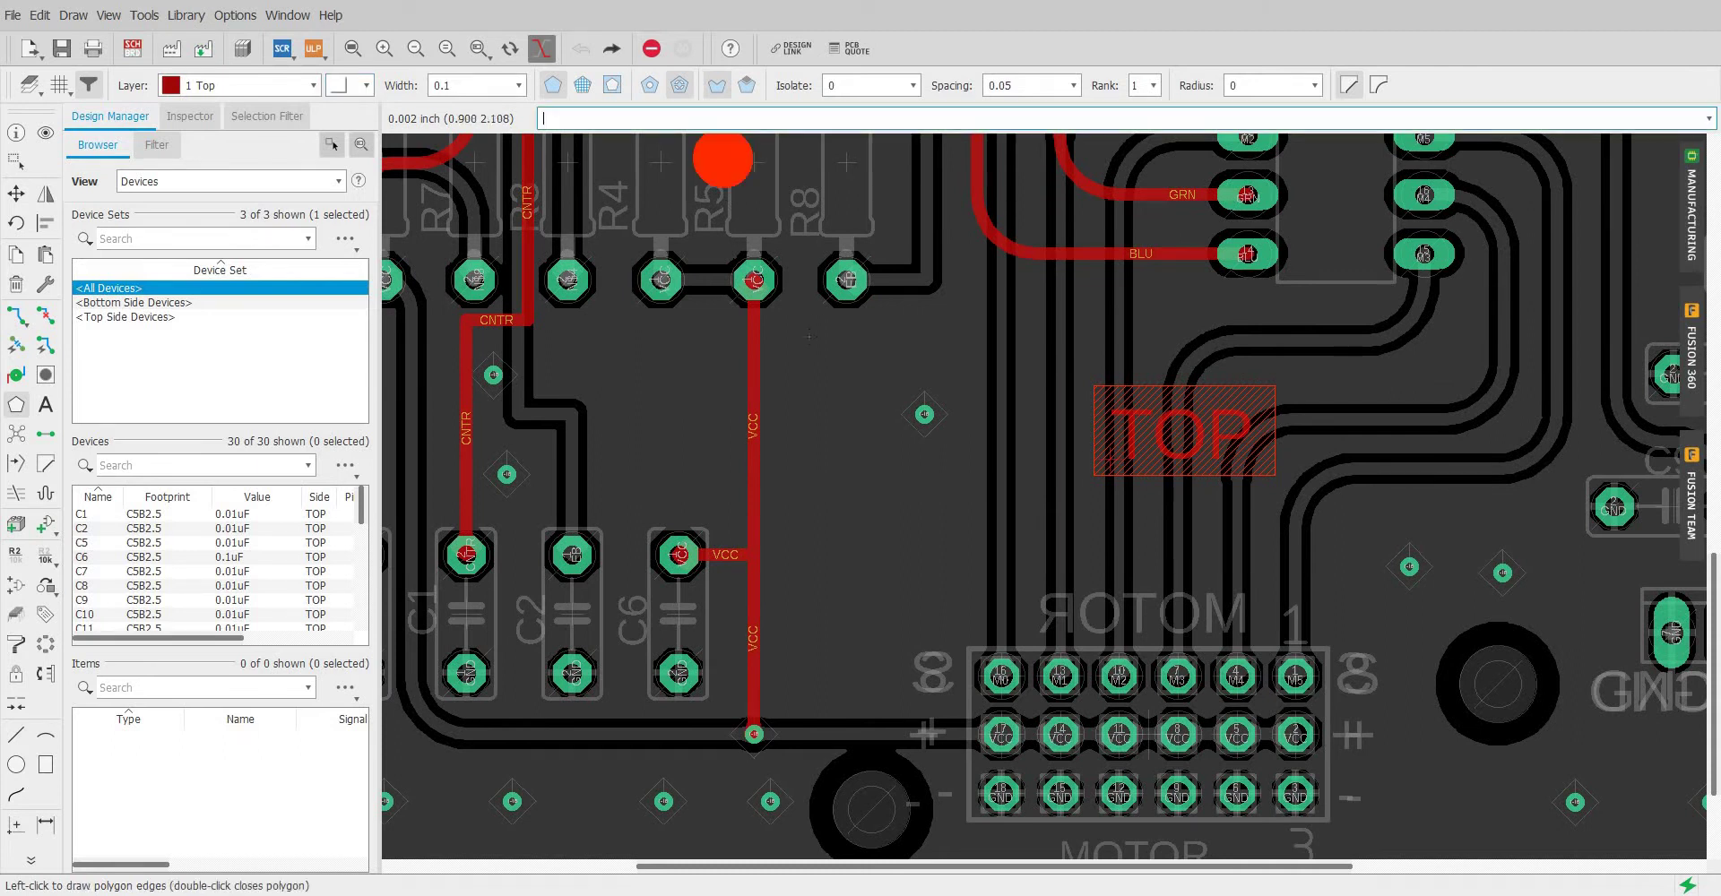
{"action": "triple_click", "coordinate": [465, 85]}
{"action": "type", "text": "0.2mm"}
{"action": "key", "text": "Return"}
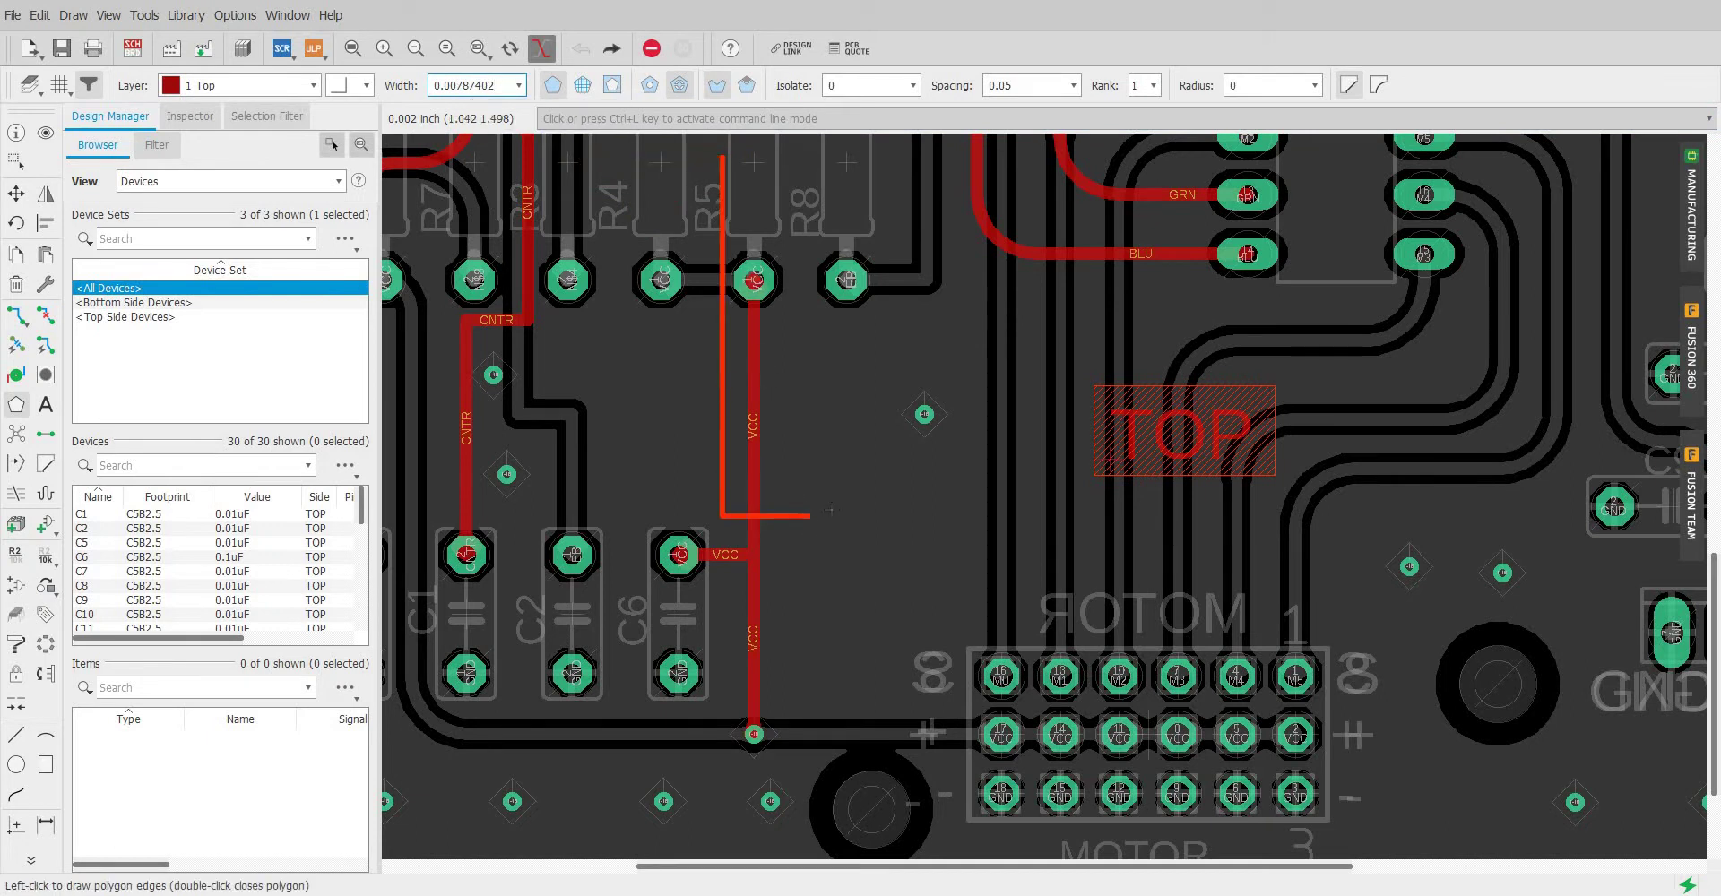
Step: Place the polygon's corners around the VCC trace and C6, flipping the bend direction
{"action": "right_click", "coordinate": [829, 510]}
{"action": "left_click", "coordinate": [808, 500]}
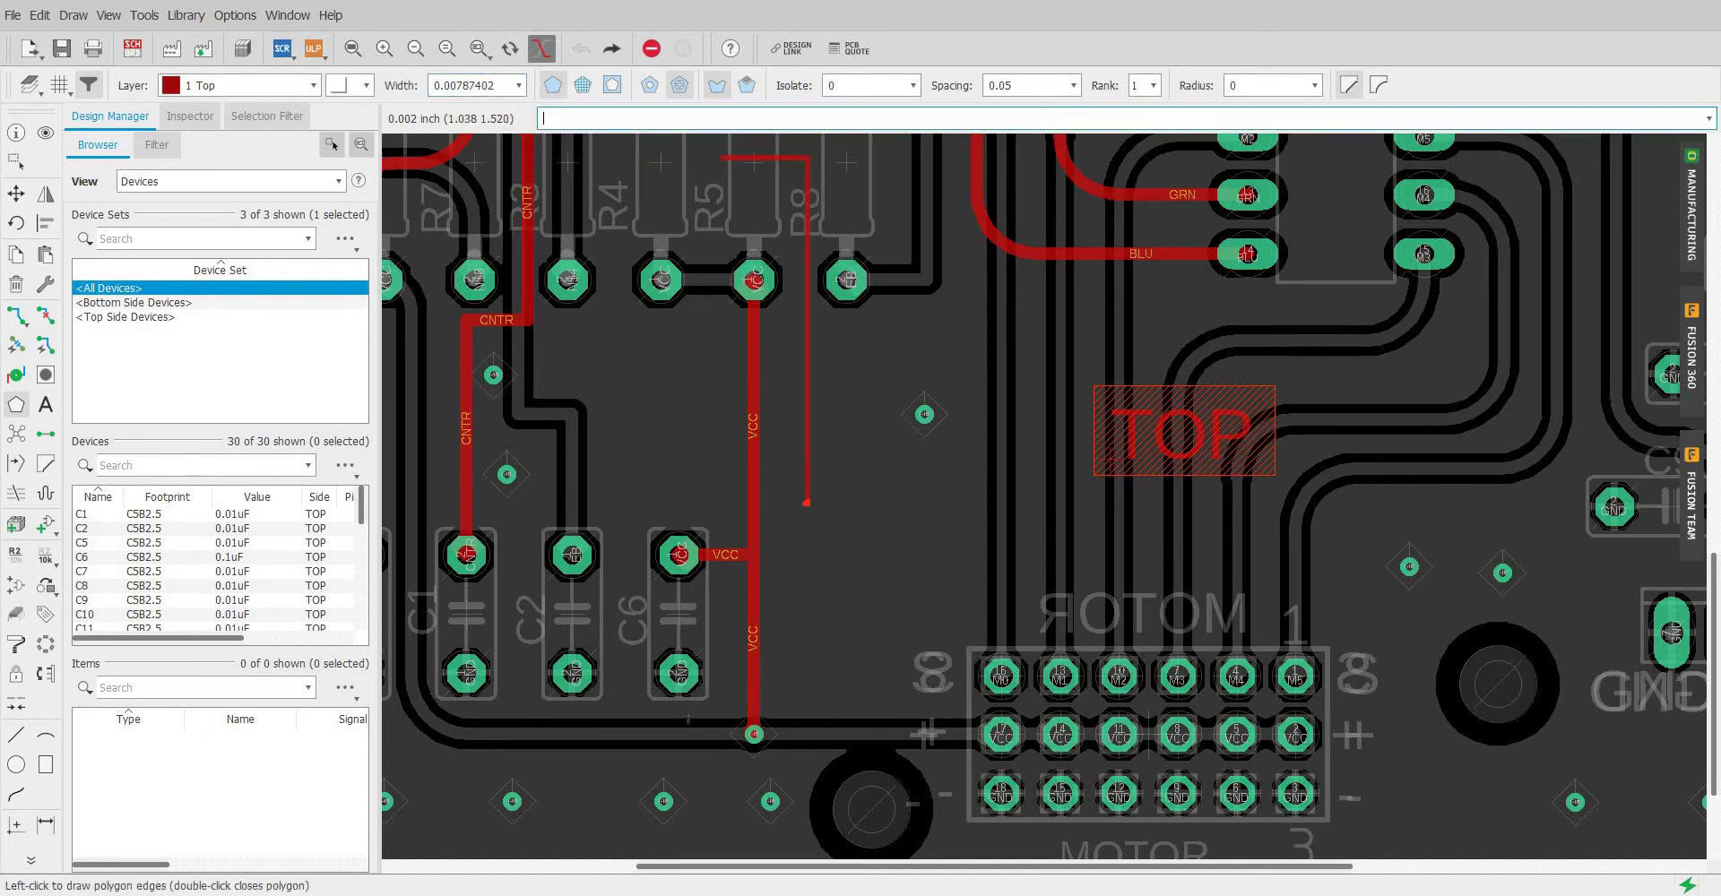
{"action": "left_click", "coordinate": [685, 766]}
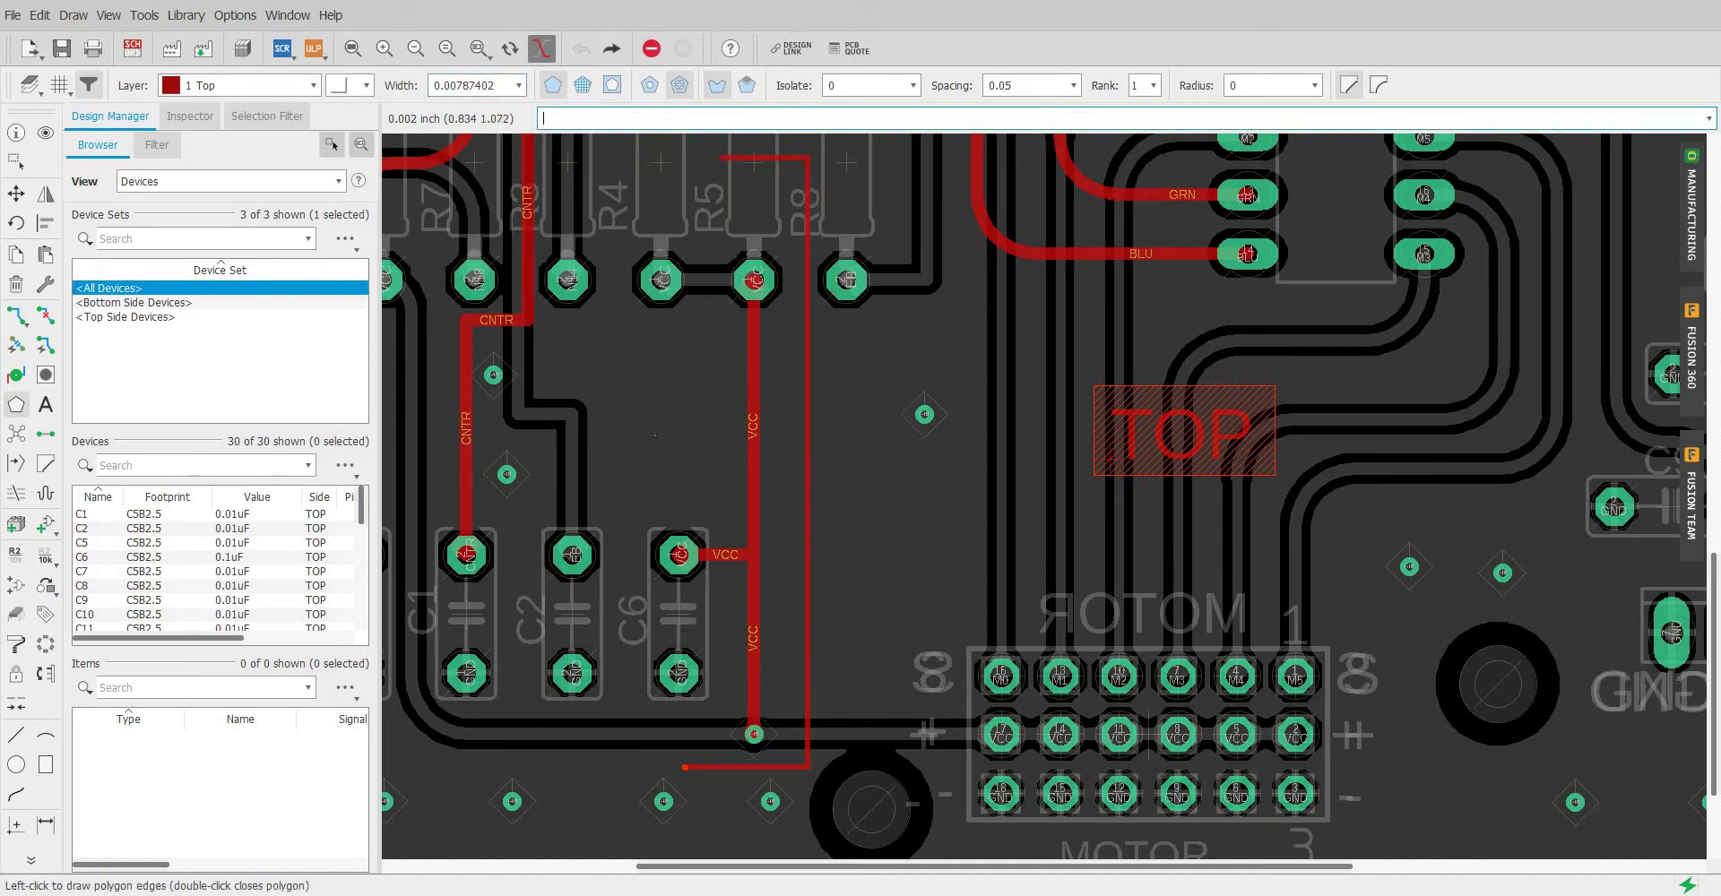
{"action": "left_click", "coordinate": [627, 411]}
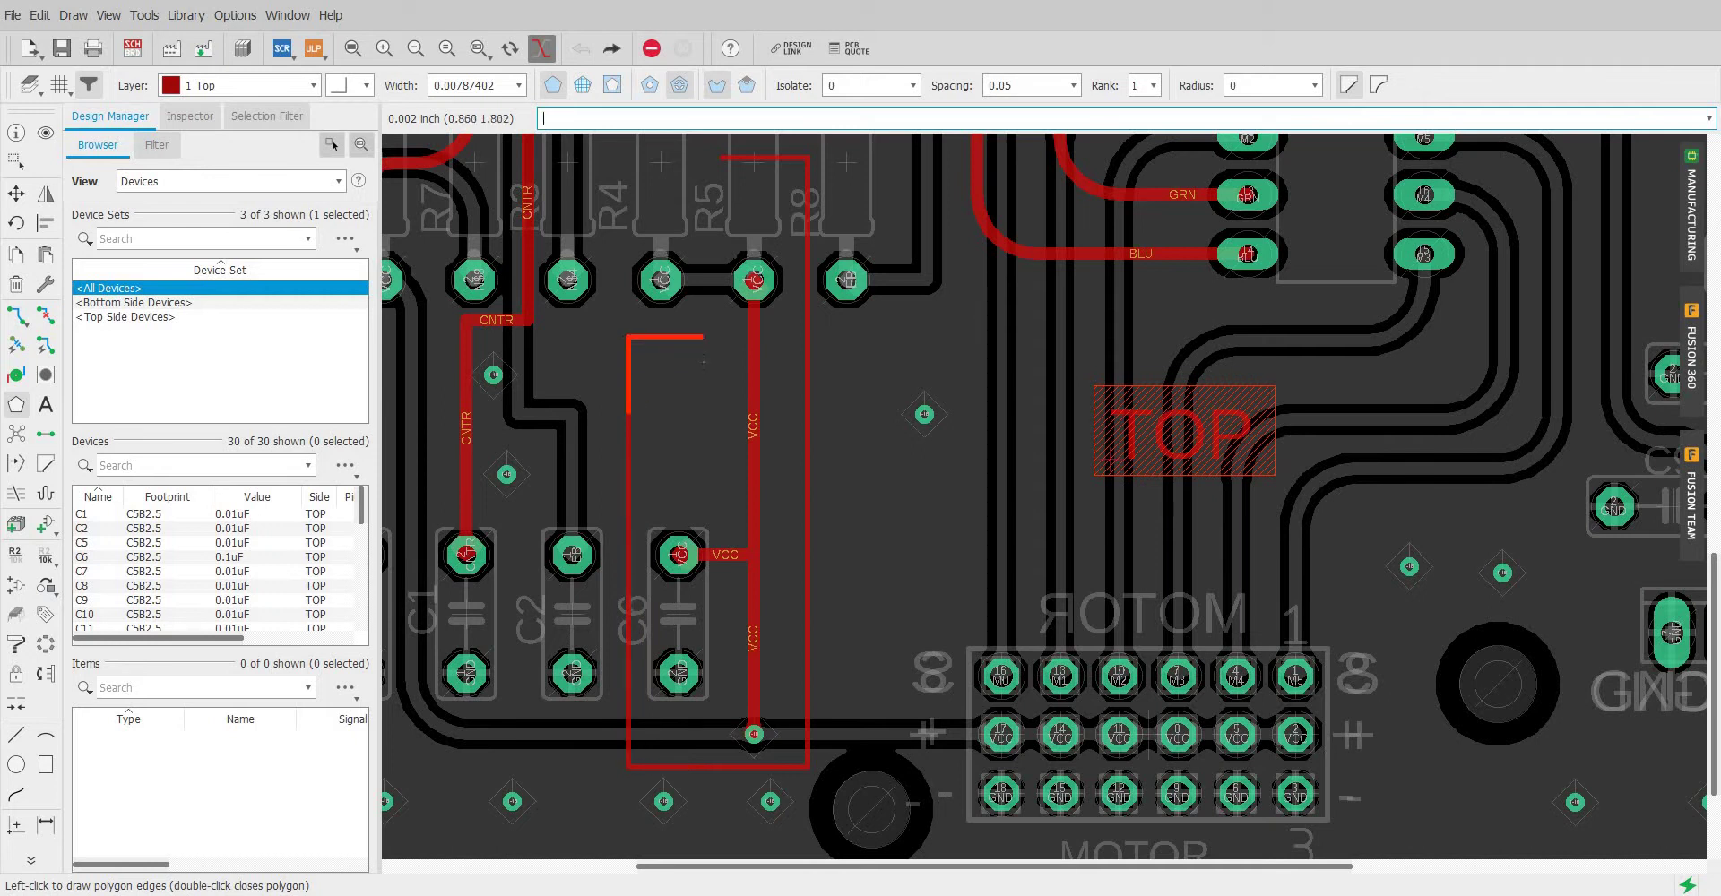
{"action": "scroll", "coordinate": [703, 362], "scroll_direction": "up", "scroll_amount": 3, "text": "ctrl"}
{"action": "scroll", "coordinate": [708, 220], "scroll_direction": "up", "scroll_amount": 3}
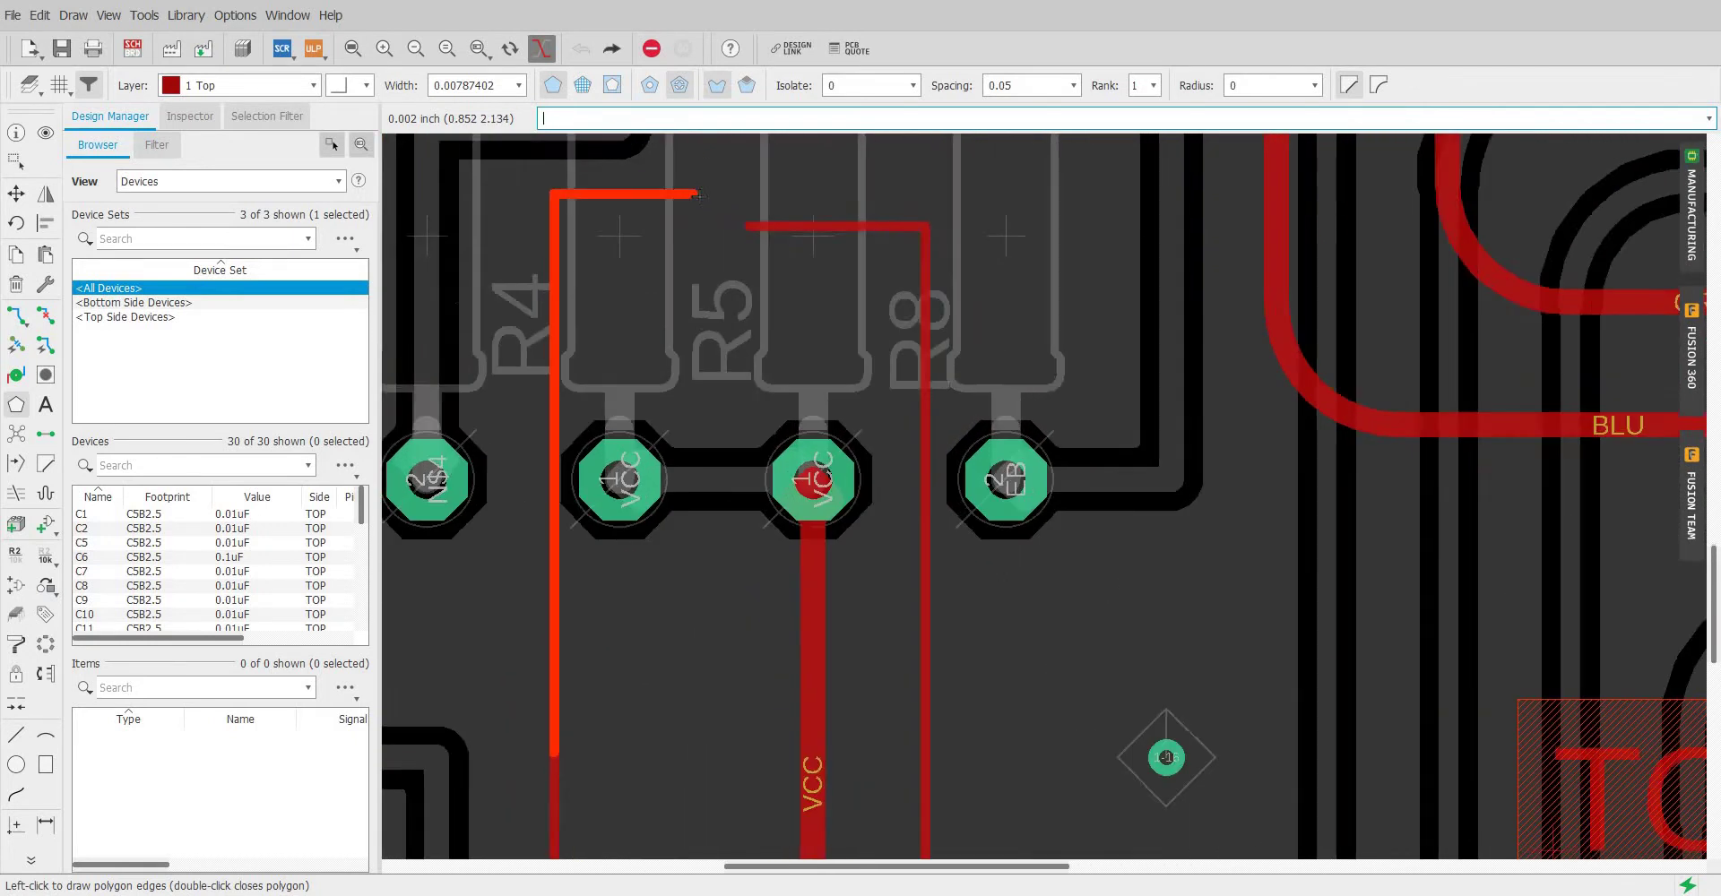
{"action": "scroll", "coordinate": [703, 192], "scroll_direction": "up", "scroll_amount": 3}
{"action": "scroll", "coordinate": [795, 263], "scroll_direction": "up", "scroll_amount": 2}
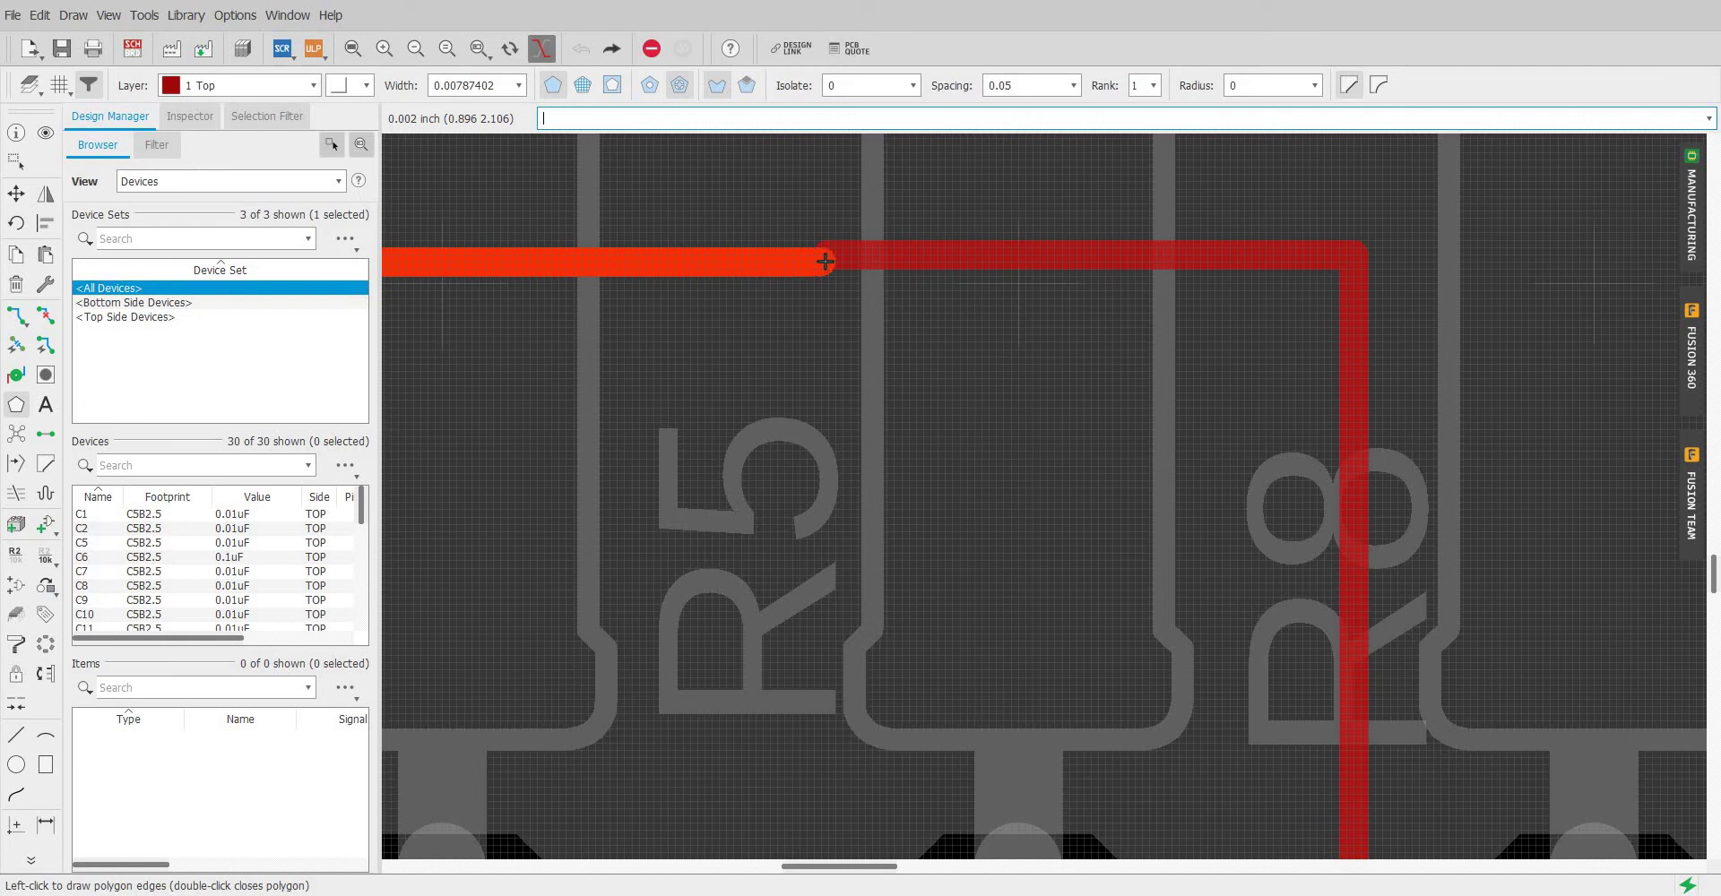
Step: Close the outline at its starting corner and assign it the VCC signal
{"action": "left_click", "coordinate": [832, 255]}
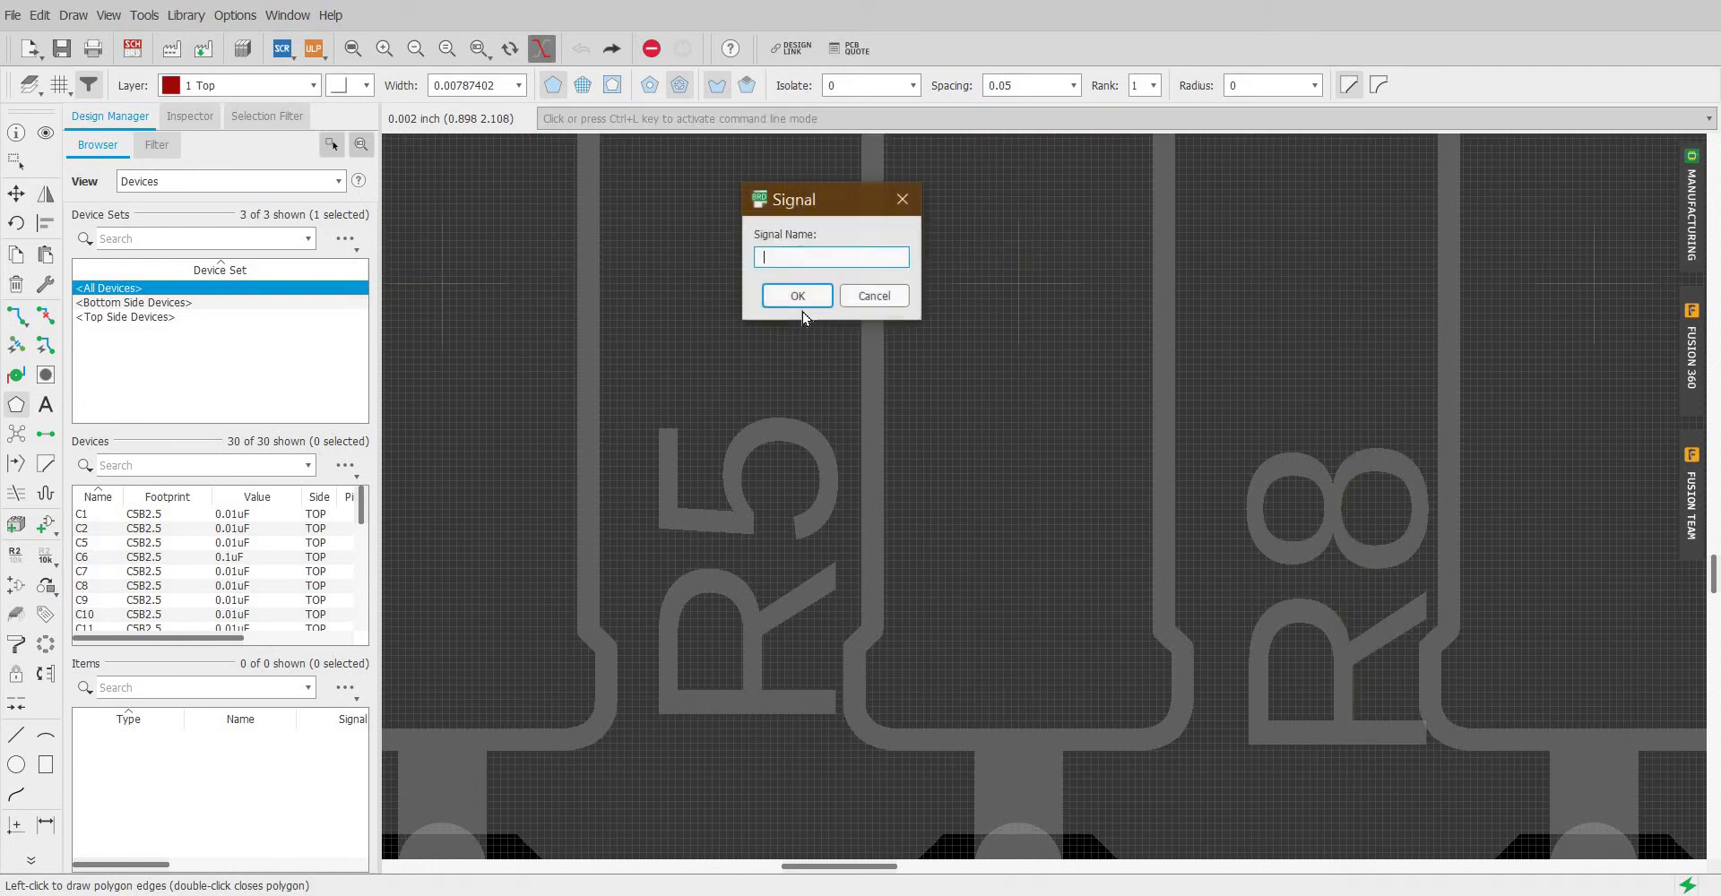
{"action": "type", "text": "VCC"}
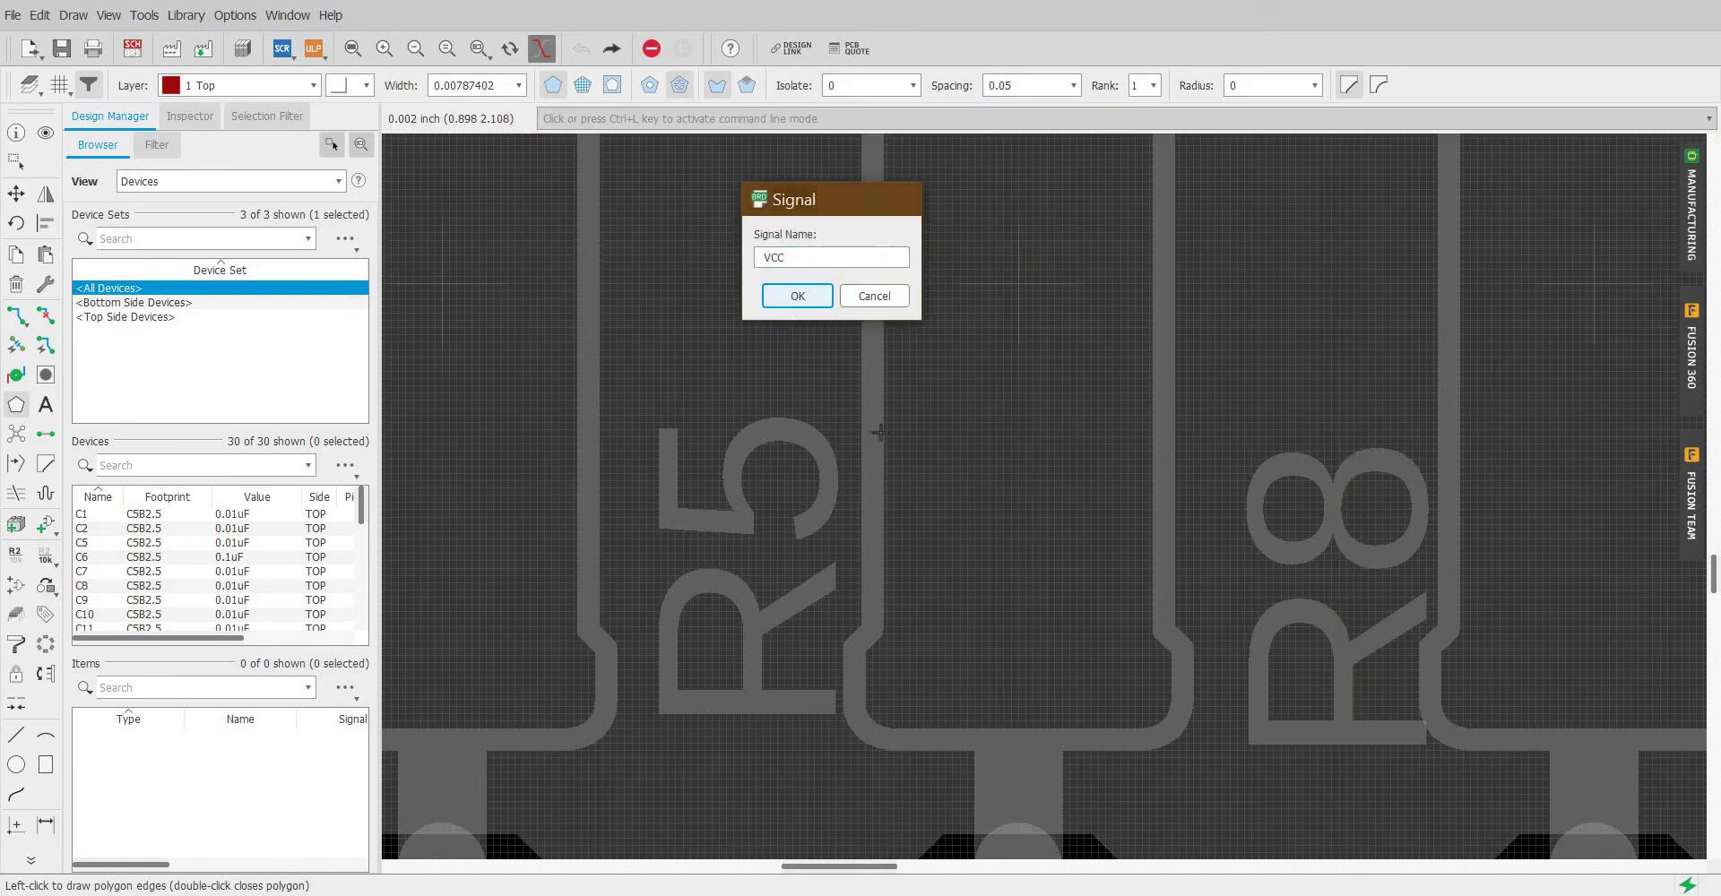
{"action": "left_click", "coordinate": [796, 295]}
{"action": "scroll", "coordinate": [864, 527], "scroll_direction": "down", "scroll_amount": 2}
{"action": "scroll", "coordinate": [864, 526], "scroll_direction": "down", "scroll_amount": 5}
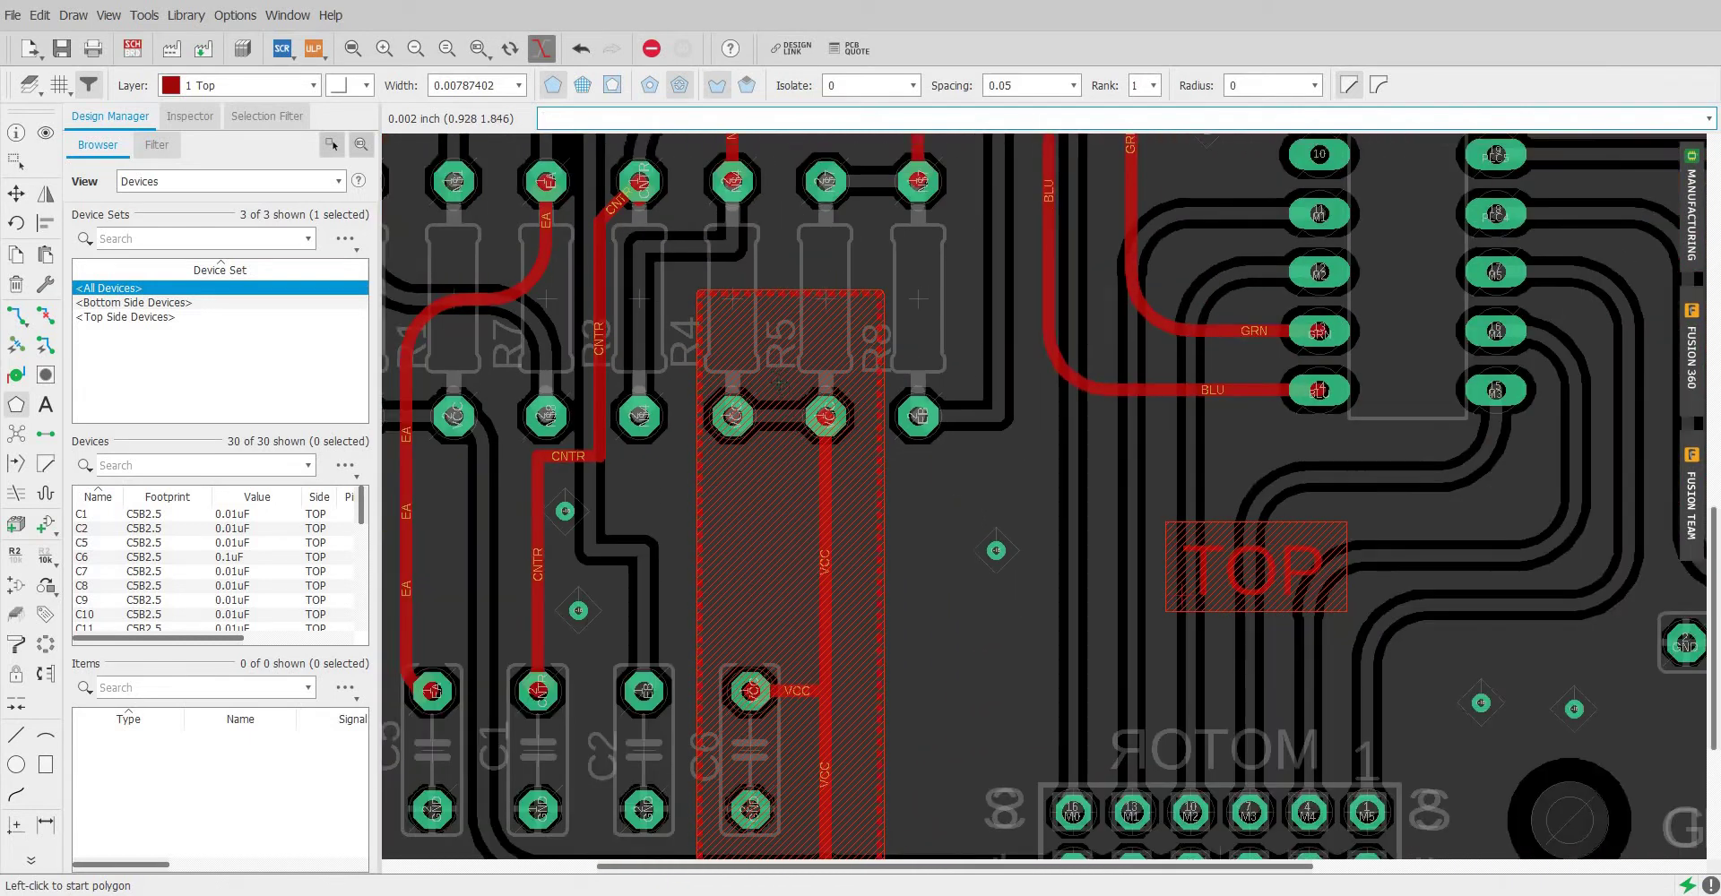
{"action": "middle_click_drag", "start_coordinate": [778, 384], "coordinate": [793, 360]}
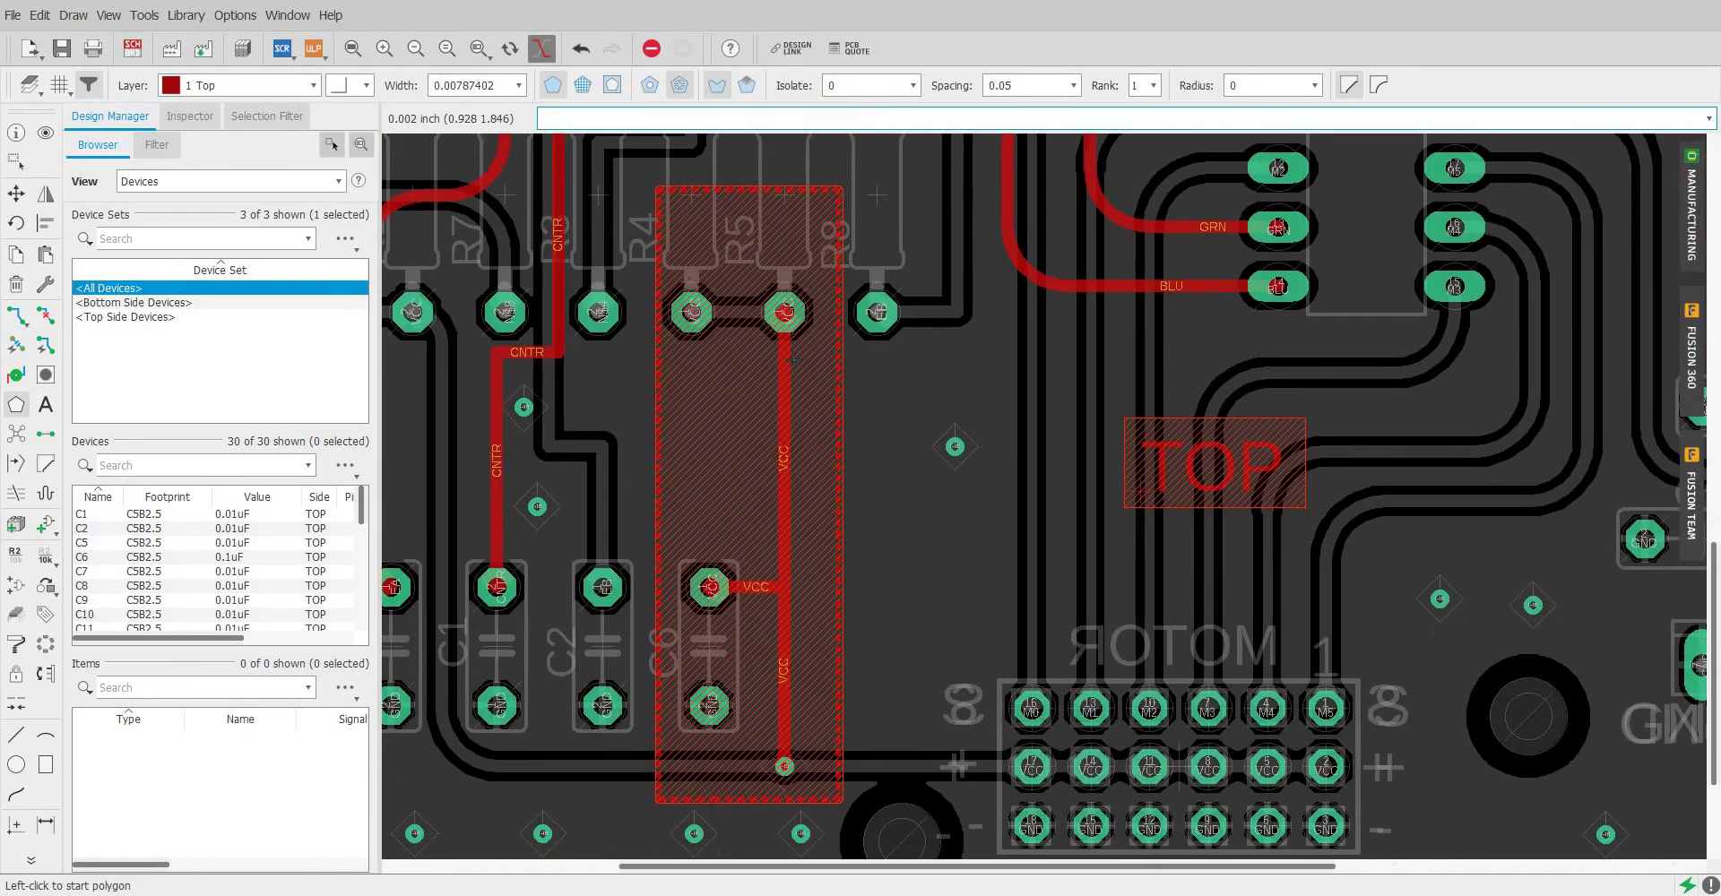
{"action": "left_click", "coordinate": [18, 406]}
{"action": "scroll", "coordinate": [756, 545], "scroll_direction": "down", "scroll_amount": 2}
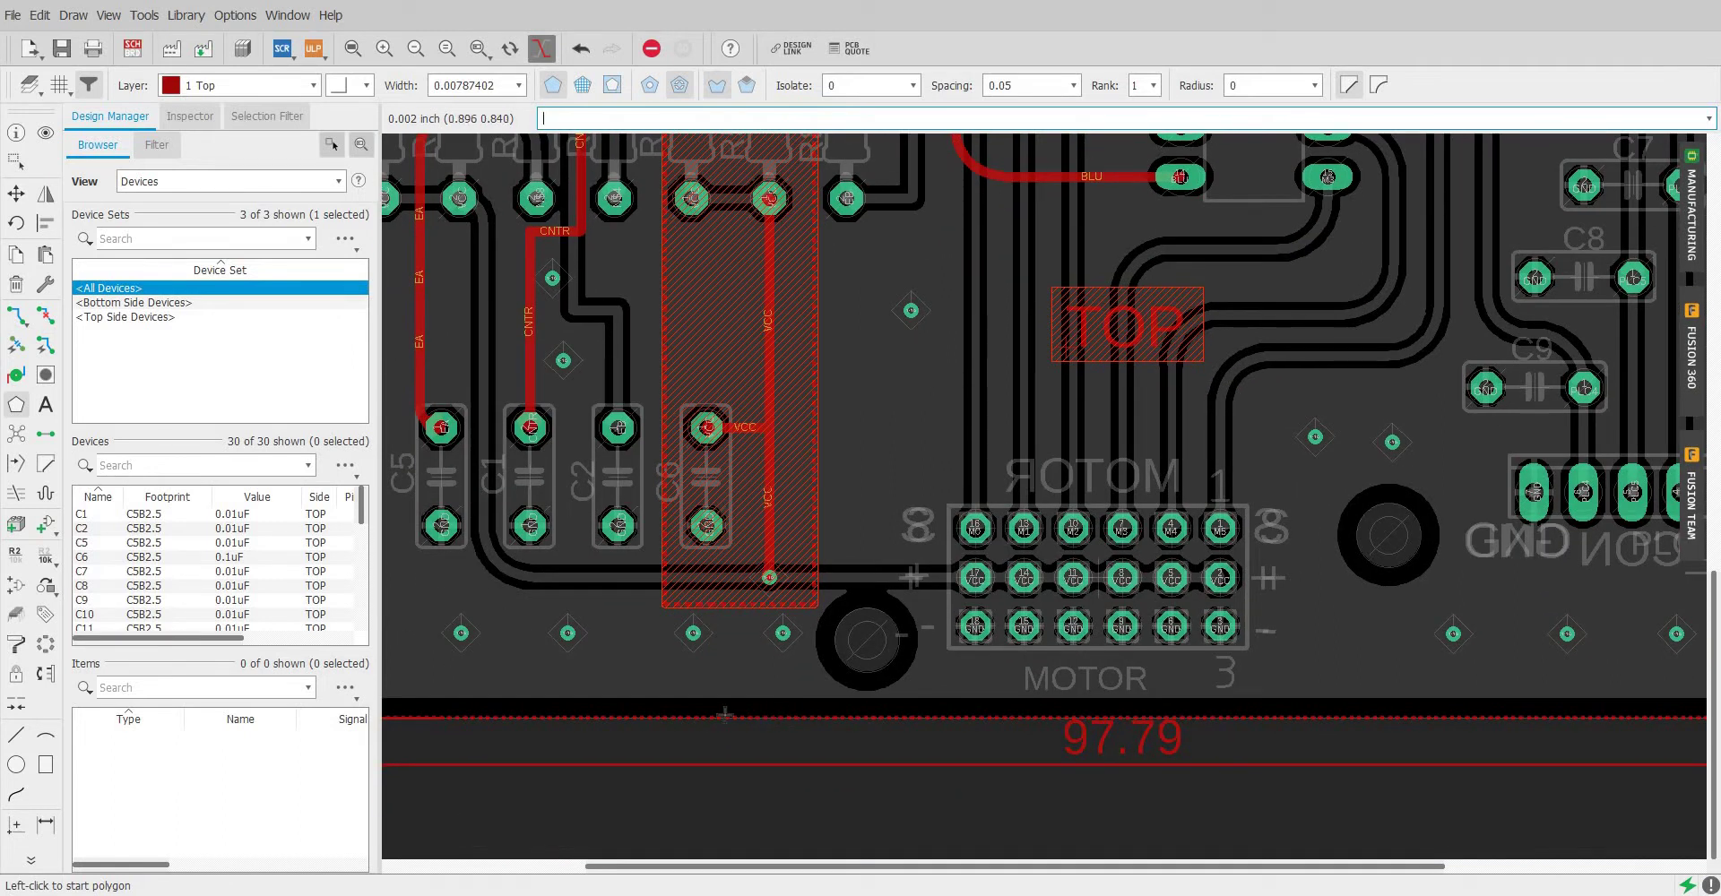
Step: Fill all polygons with Ratsnest and zoom around the VCC polygon to inspect it
{"action": "left_click", "coordinate": [11, 435]}
{"action": "scroll", "coordinate": [738, 512], "scroll_direction": "up", "scroll_amount": 4}
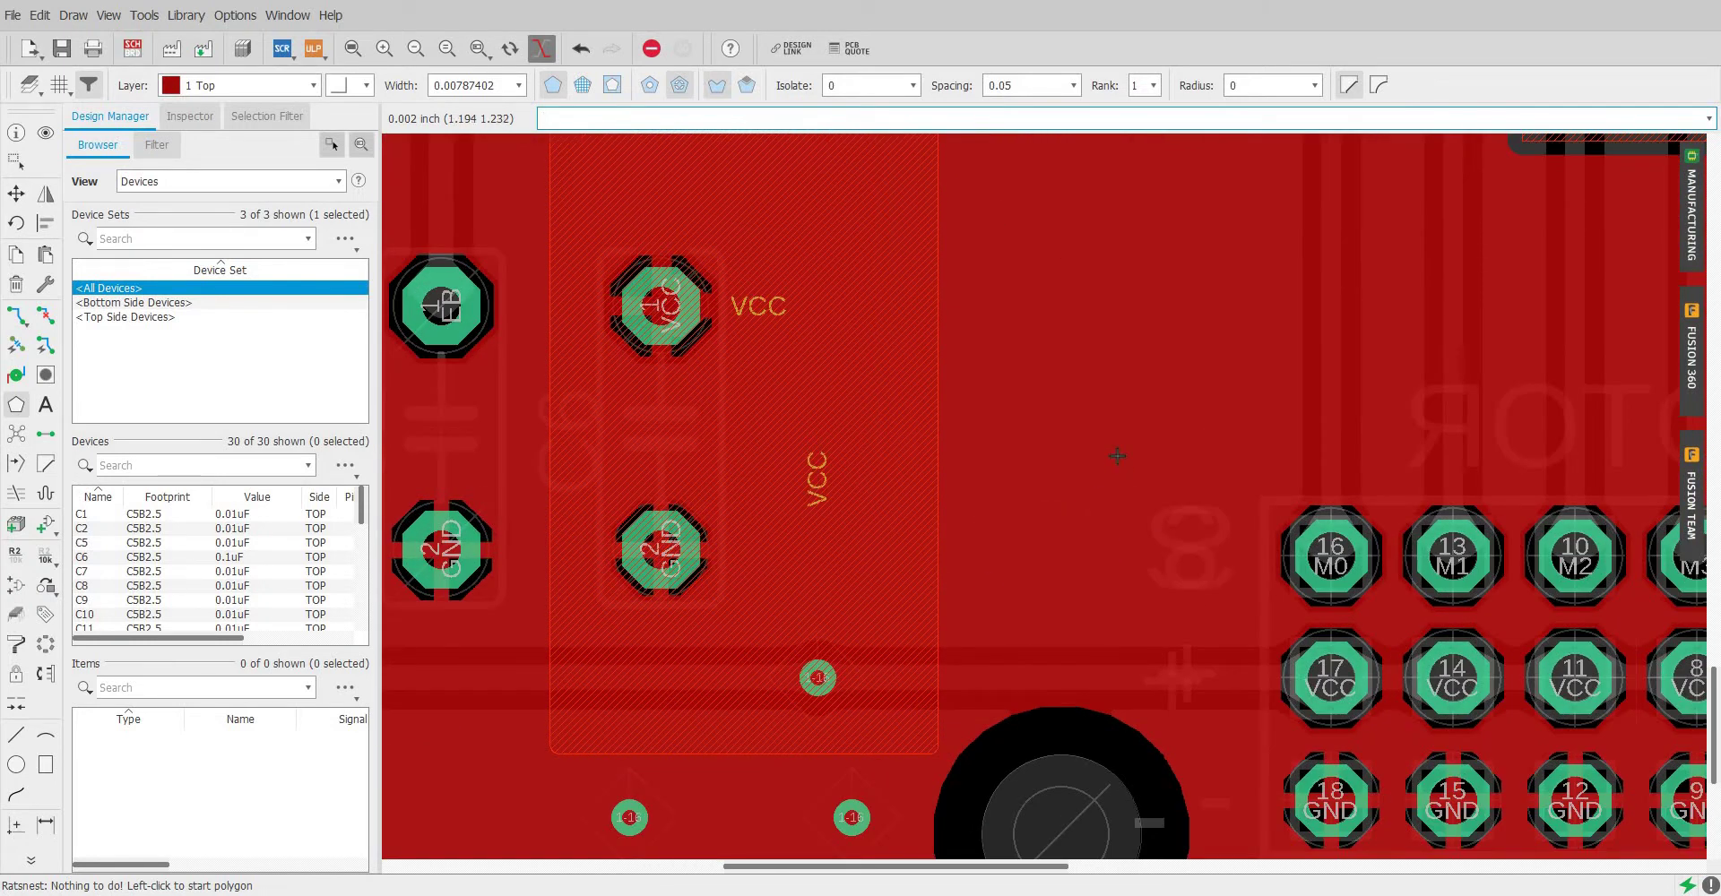
{"action": "scroll", "coordinate": [1117, 455], "scroll_direction": "down", "scroll_amount": 3}
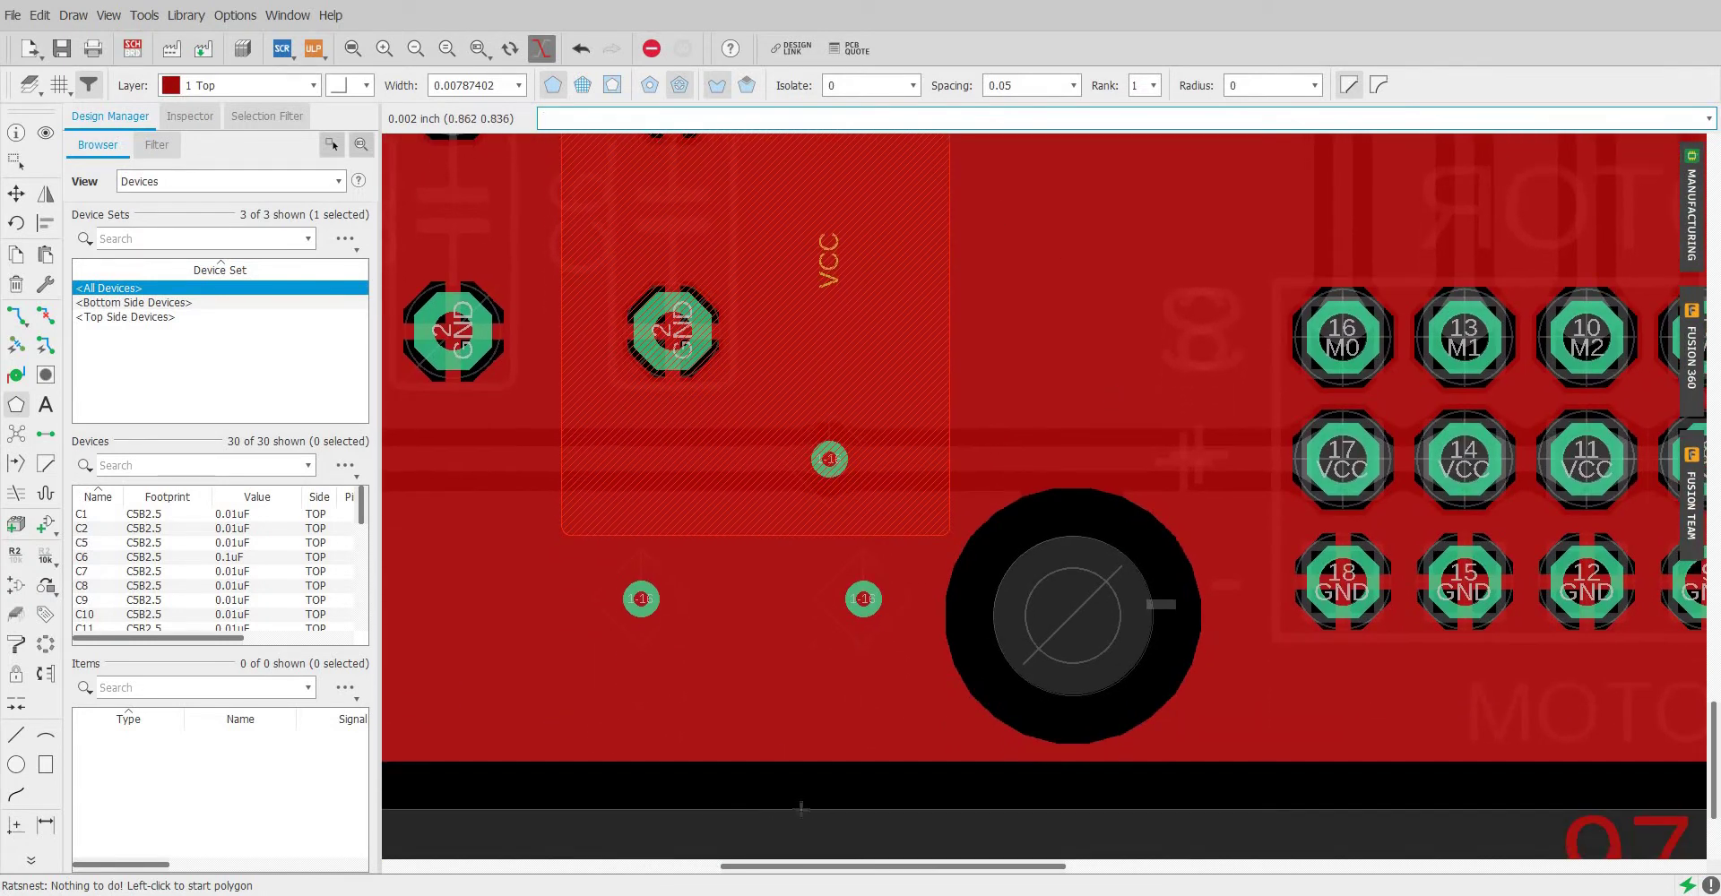
{"action": "scroll", "coordinate": [753, 434], "scroll_direction": "up", "scroll_amount": 3}
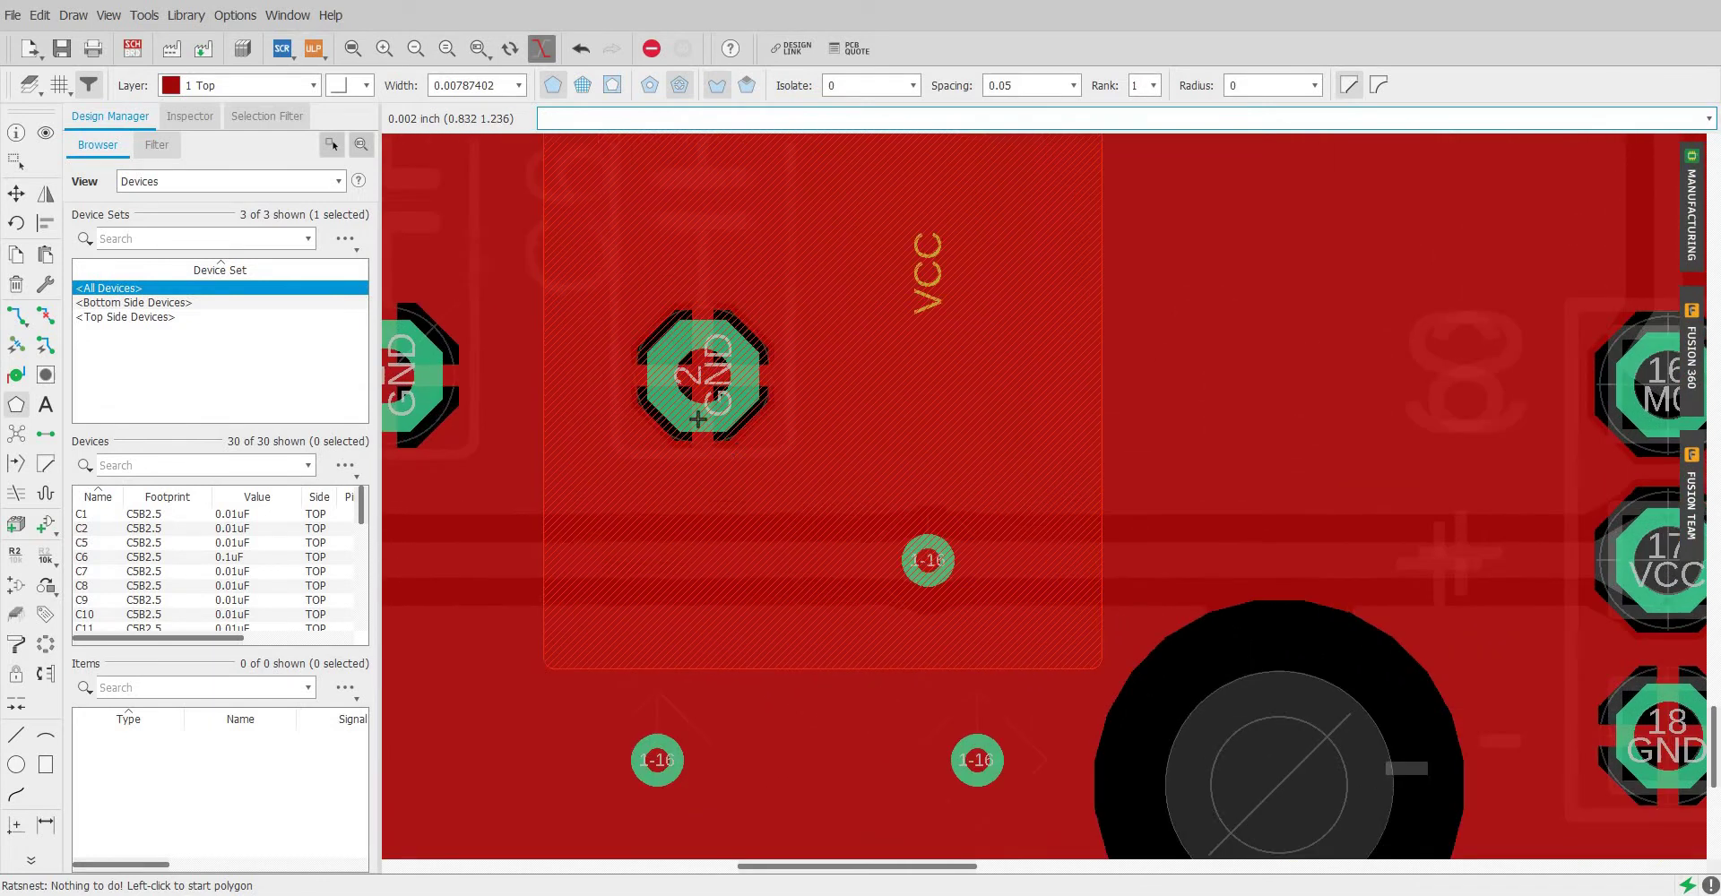
{"action": "scroll", "coordinate": [753, 434], "scroll_direction": "up", "scroll_amount": 3}
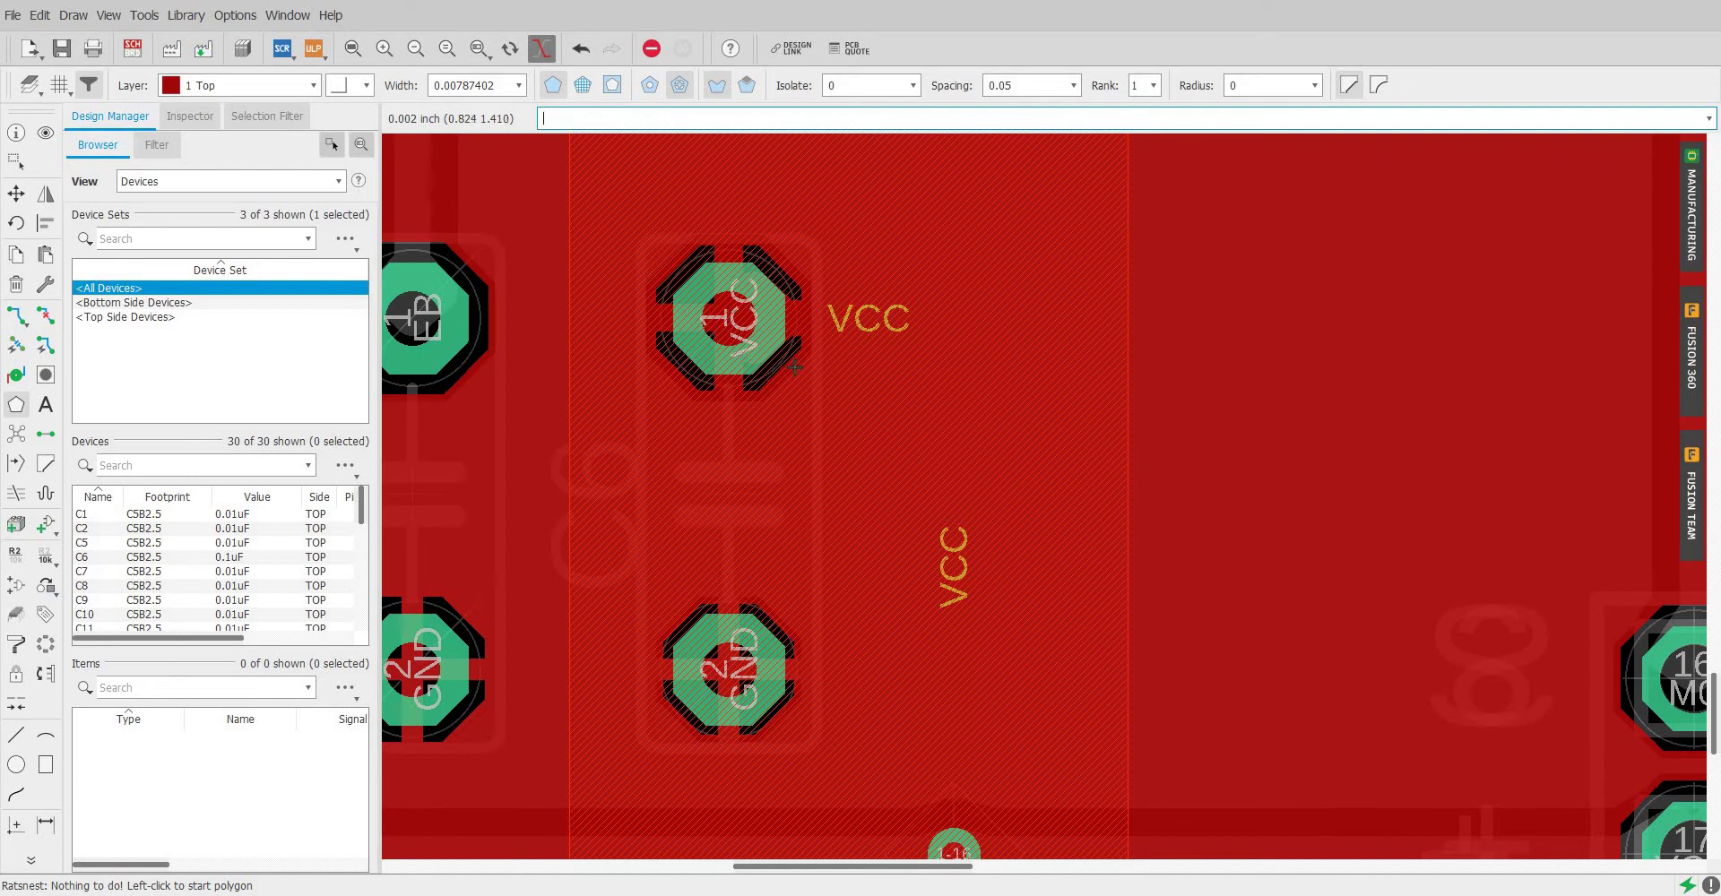
{"action": "scroll", "coordinate": [740, 358], "scroll_direction": "down", "scroll_amount": 4}
{"action": "scroll", "coordinate": [826, 352], "scroll_direction": "down", "scroll_amount": 2}
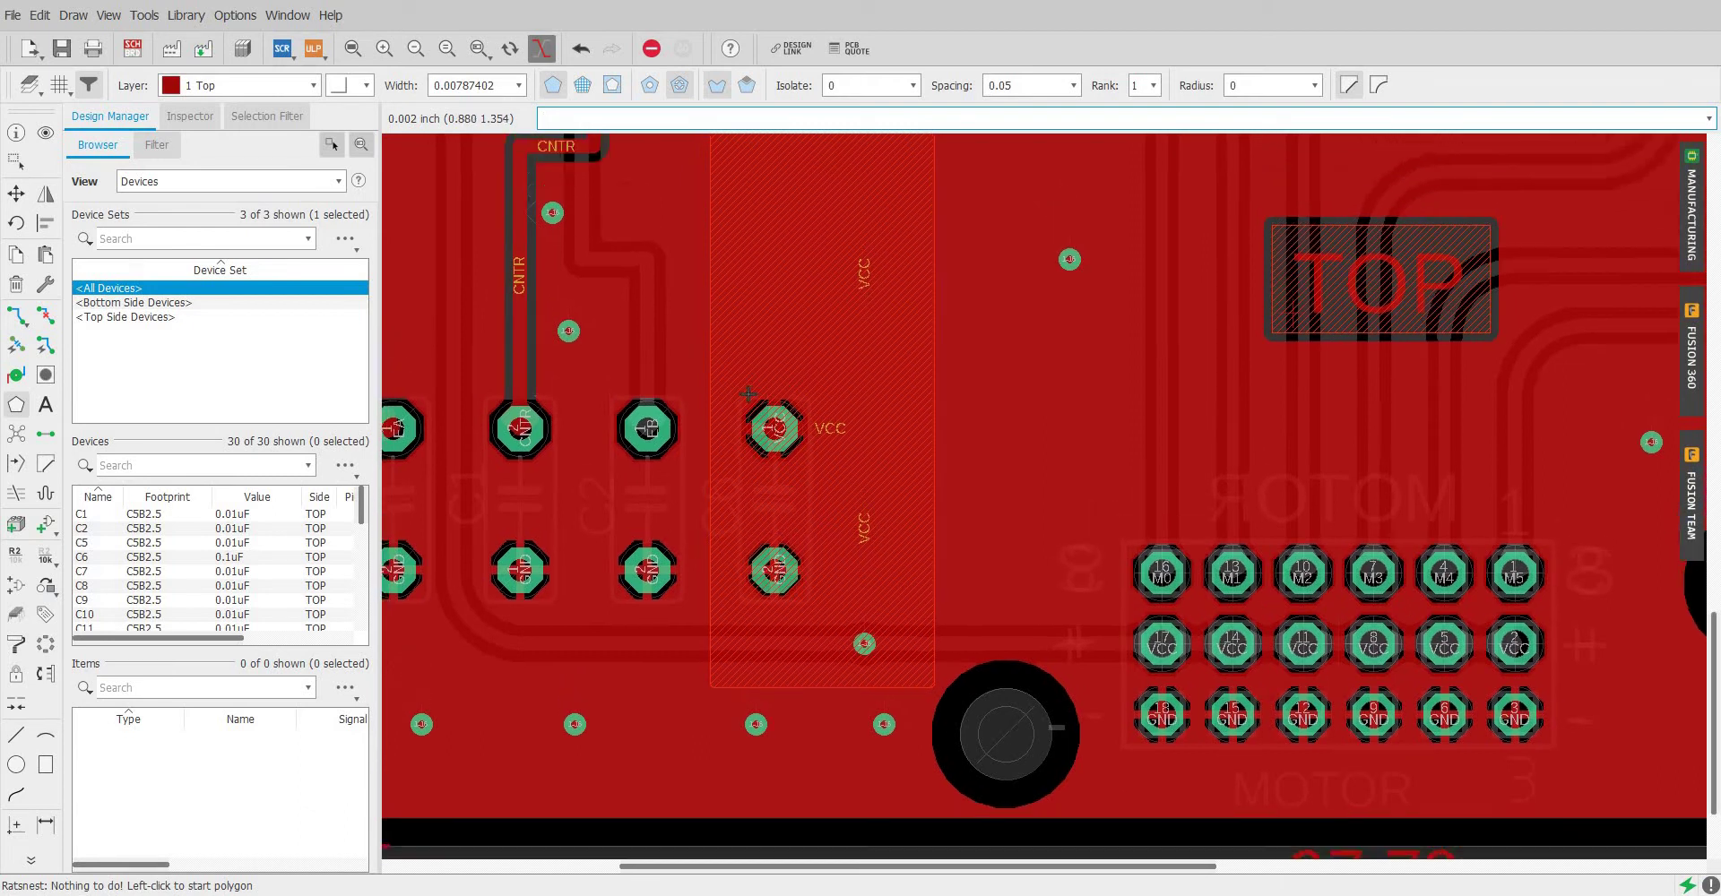
{"action": "scroll", "coordinate": [869, 459], "scroll_direction": "up", "scroll_amount": 3}
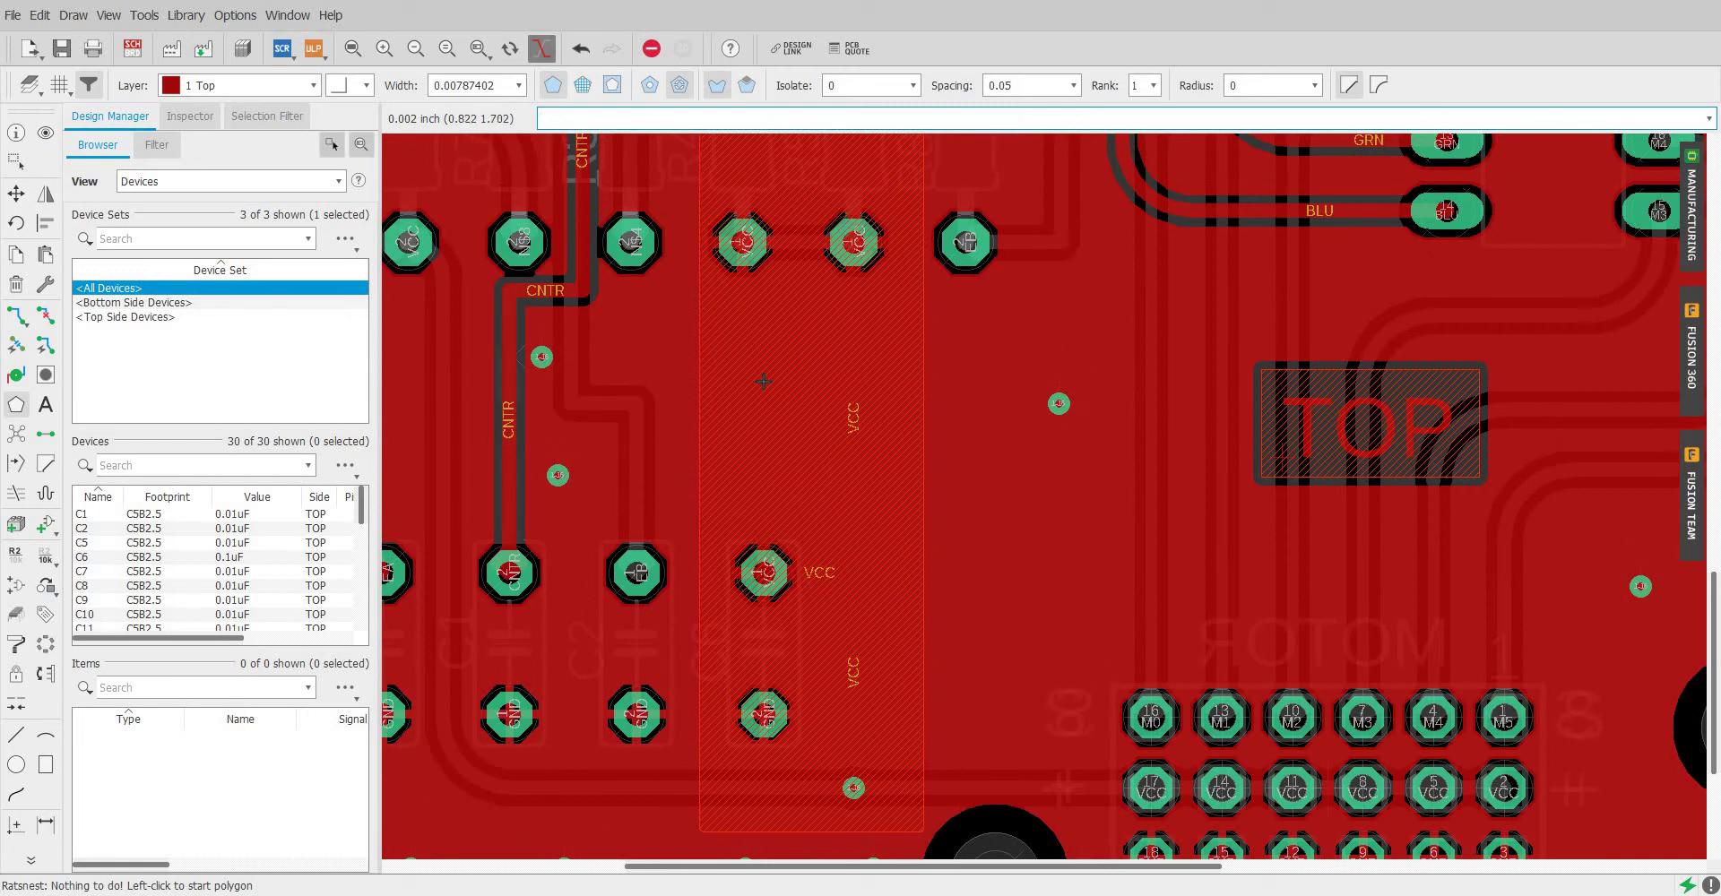
{"action": "scroll", "coordinate": [795, 418], "scroll_direction": "down", "scroll_amount": 2}
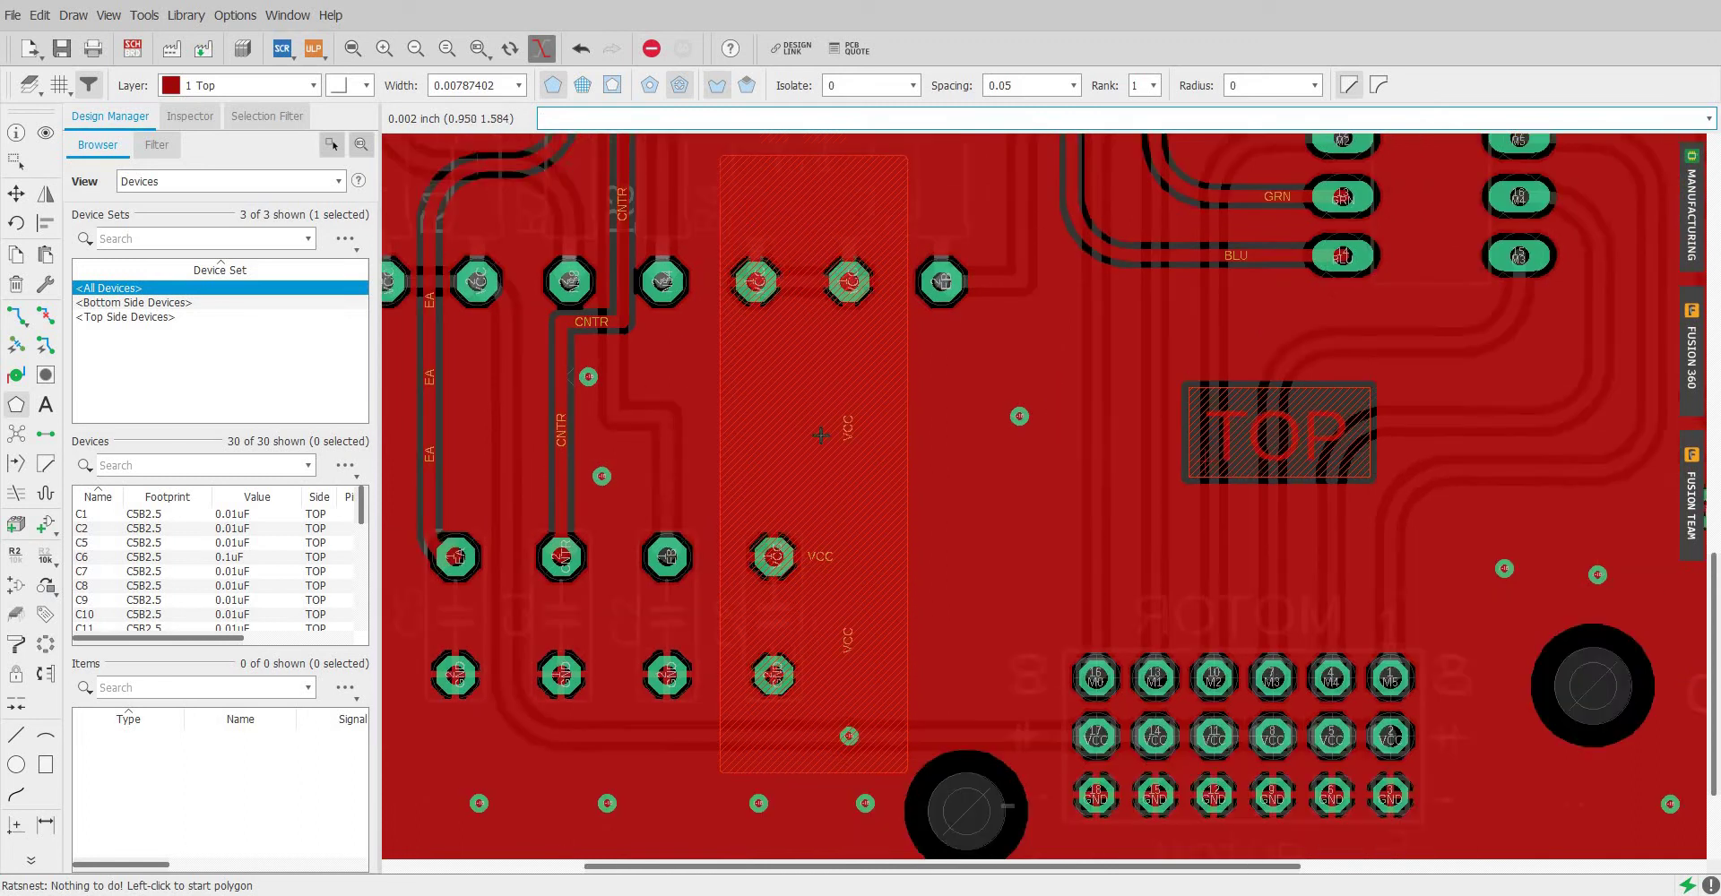
{"action": "scroll", "coordinate": [780, 430], "scroll_direction": "right", "scroll_amount": 1}
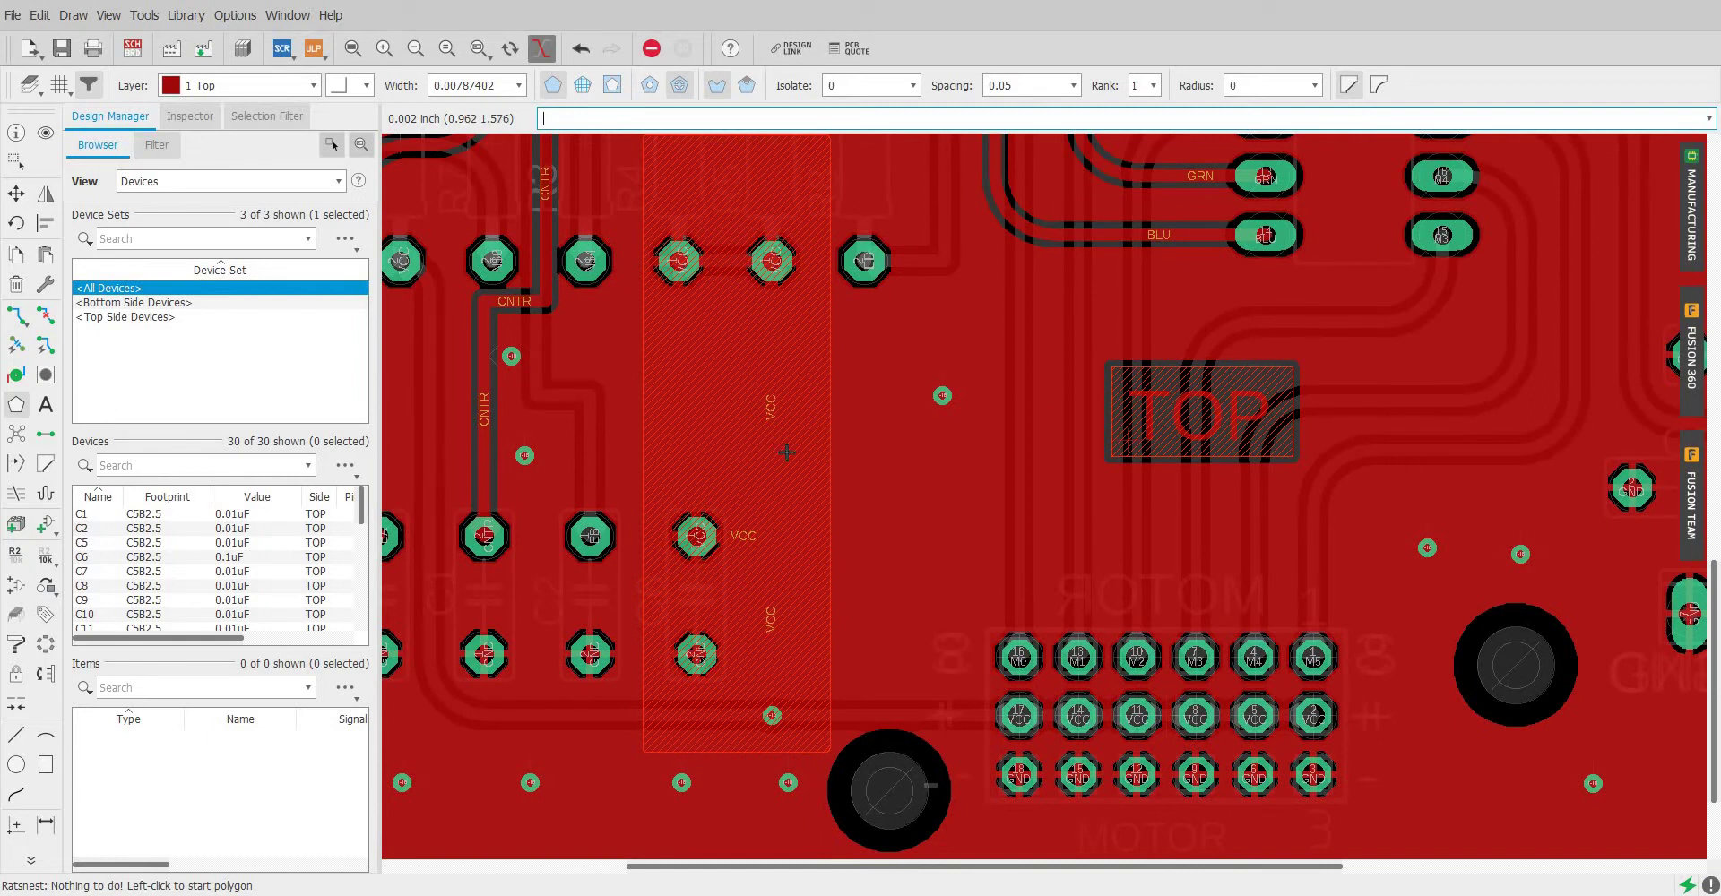
{"action": "scroll", "coordinate": [785, 498], "scroll_direction": "down", "scroll_amount": 2}
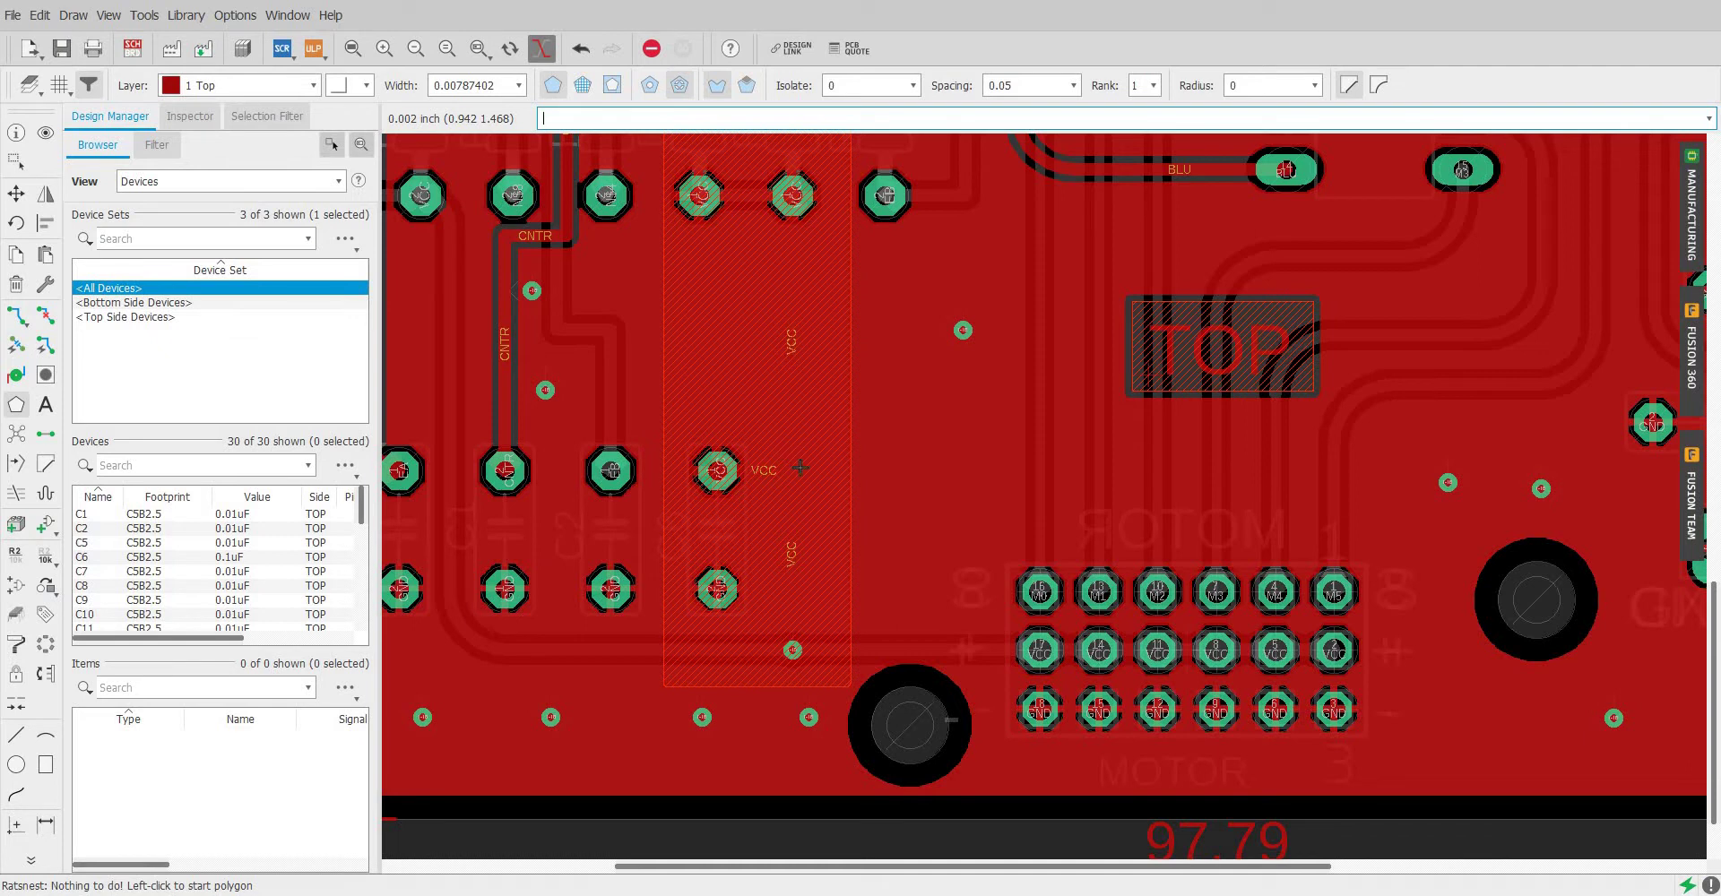
{"action": "scroll", "coordinate": [812, 342], "scroll_direction": "up", "scroll_amount": 1}
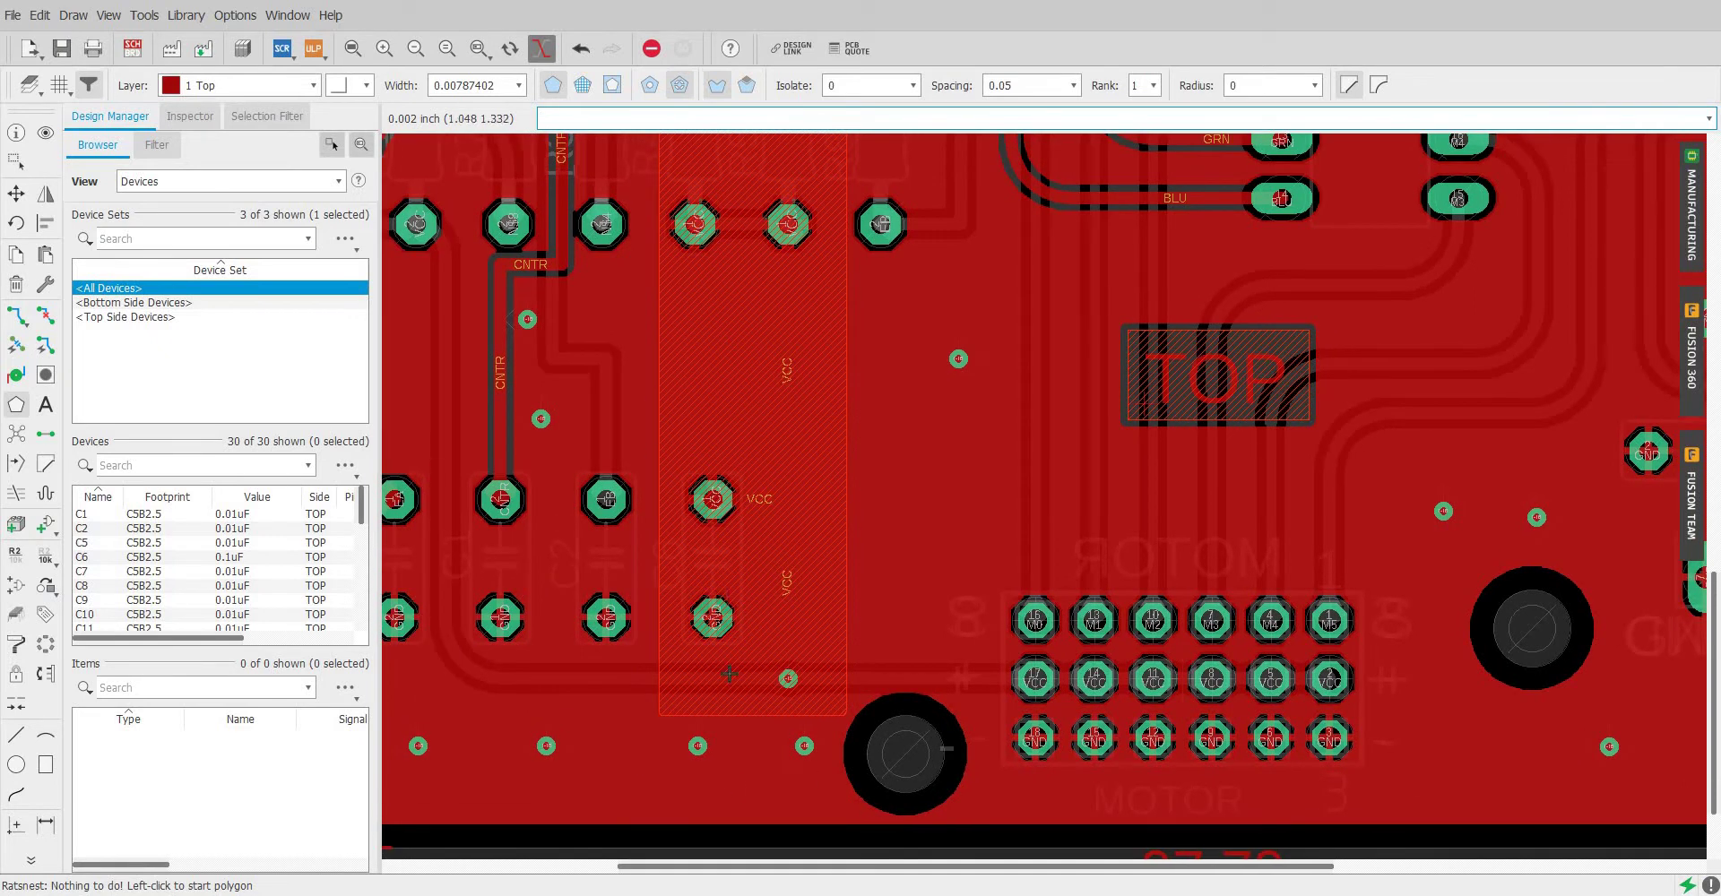
Step: Review the VCC polygon's properties and close them unchanged
{"action": "right_click", "coordinate": [744, 714]}
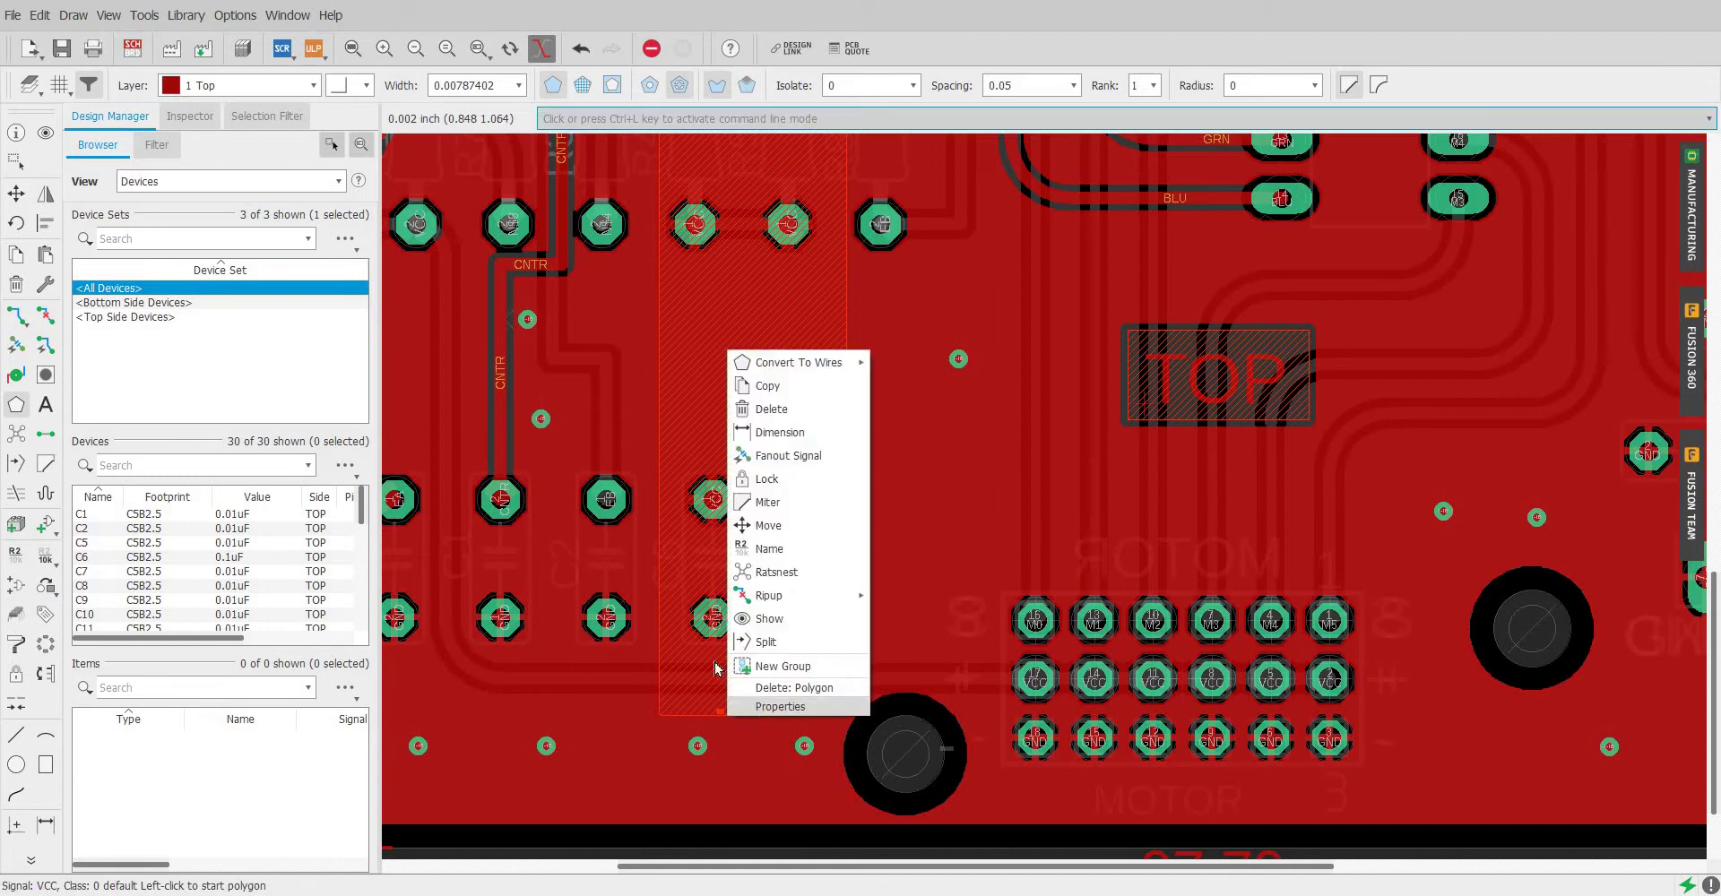
{"action": "left_click", "coordinate": [780, 701]}
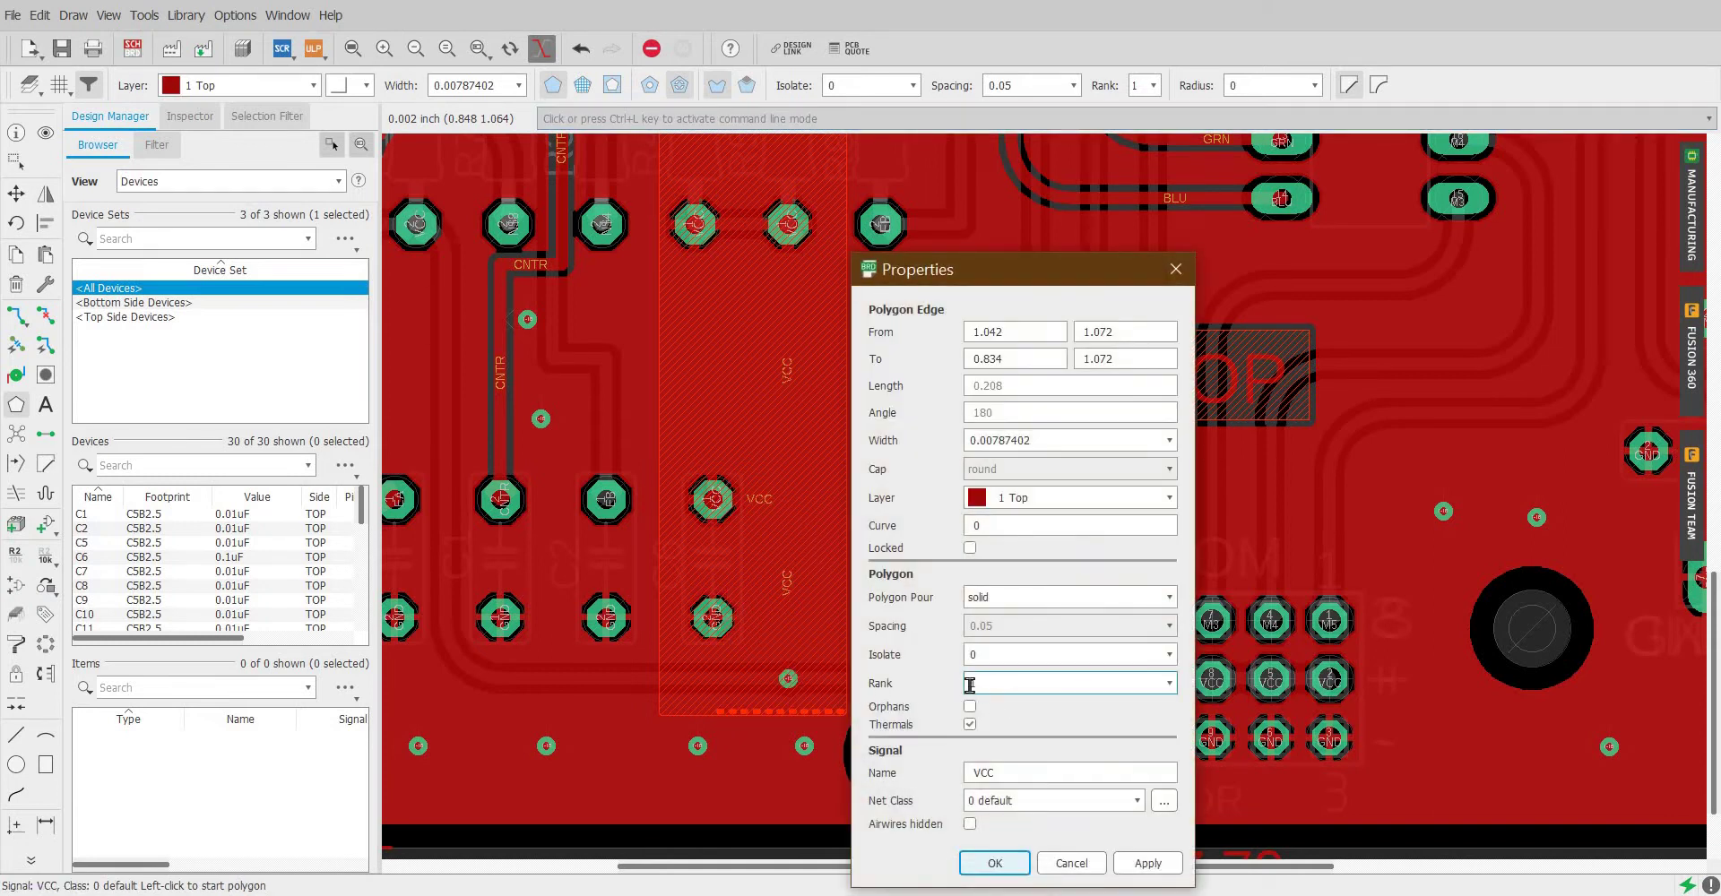
{"action": "left_click", "coordinate": [1070, 863]}
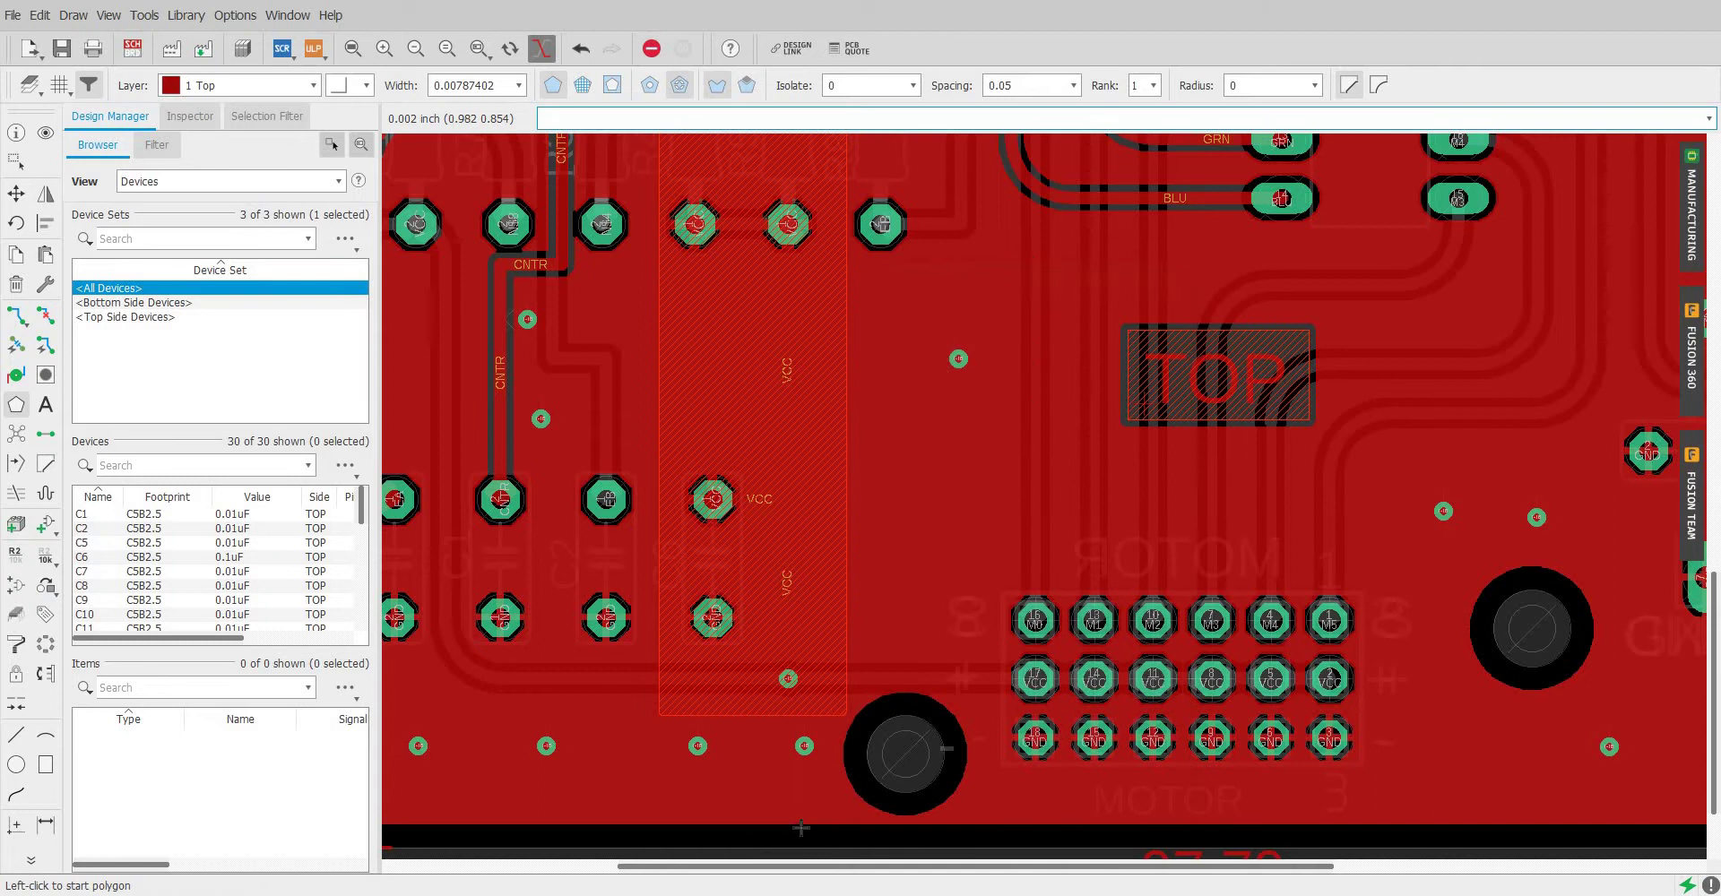
Step: Set the GND polygon's Rank to 2
{"action": "scroll", "coordinate": [805, 826], "scroll_direction": "down", "scroll_amount": 2, "text": "ctrl"}
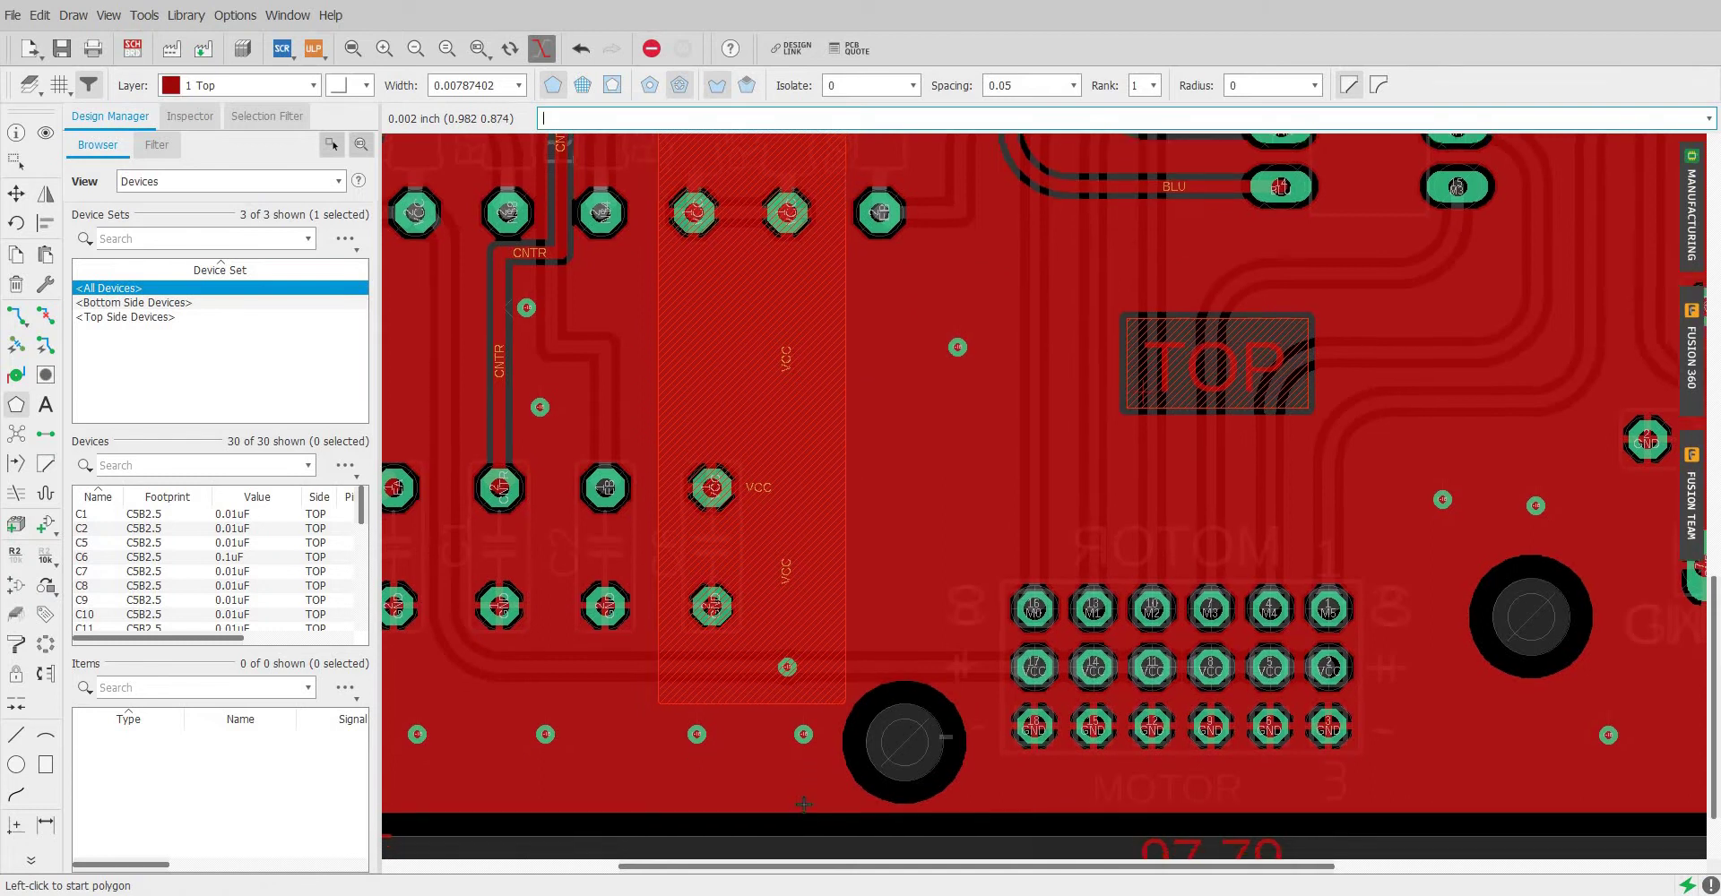
{"action": "right_click", "coordinate": [824, 796]}
{"action": "left_click", "coordinate": [824, 785]}
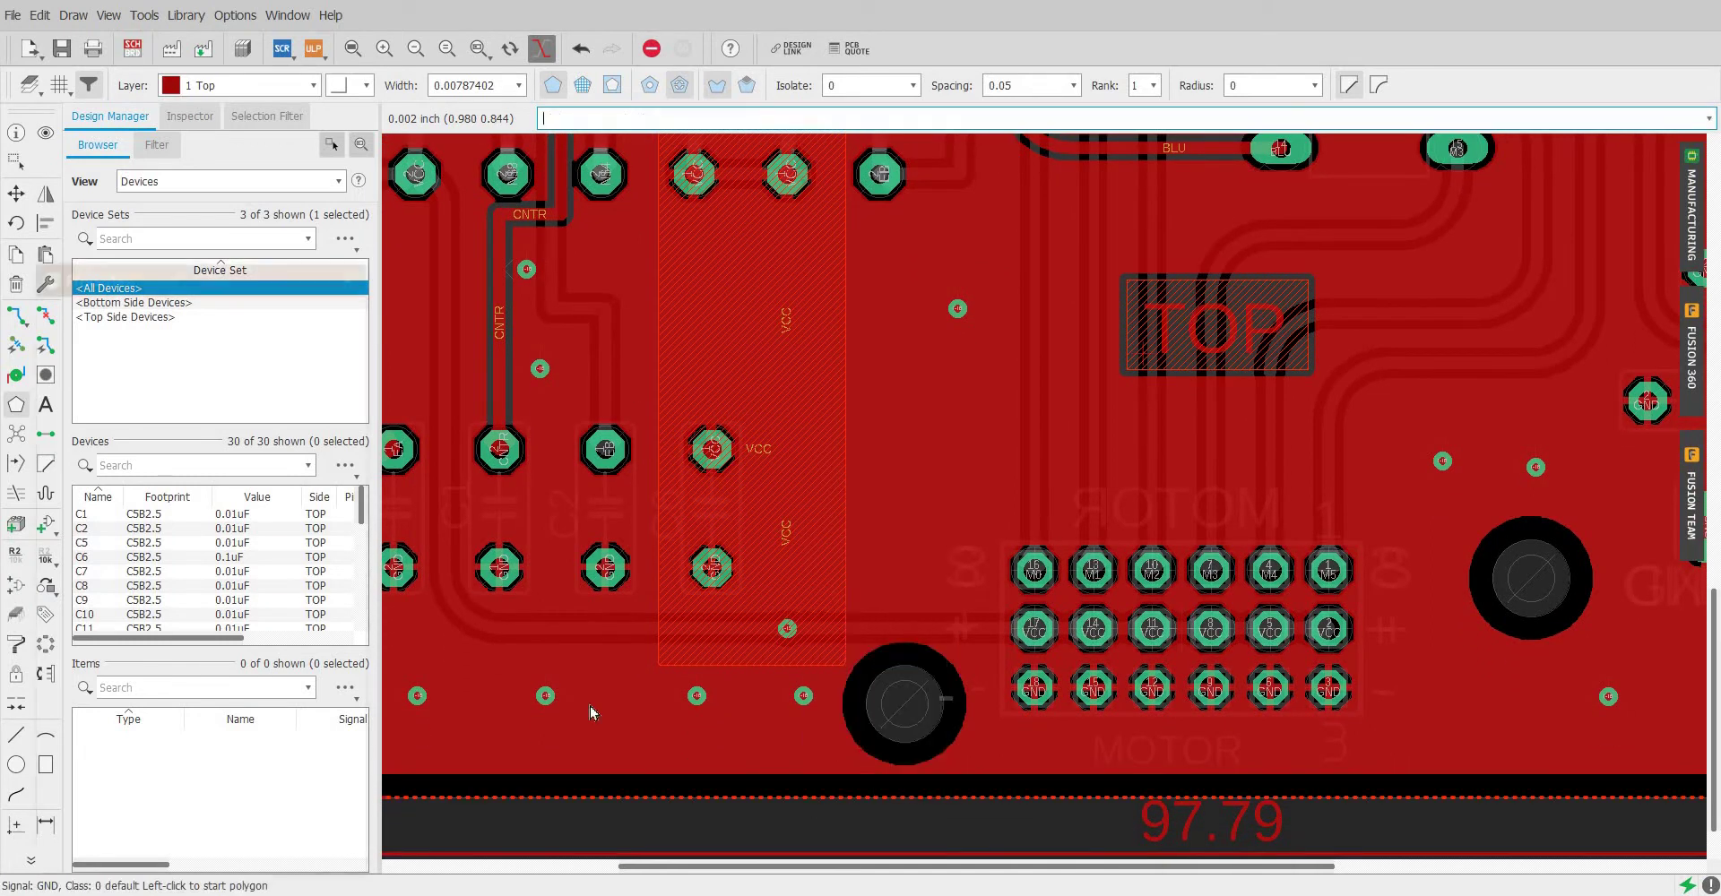
{"action": "left_click", "coordinate": [242, 683]}
{"action": "type", "text": "2"}
{"action": "left_click", "coordinate": [162, 864]}
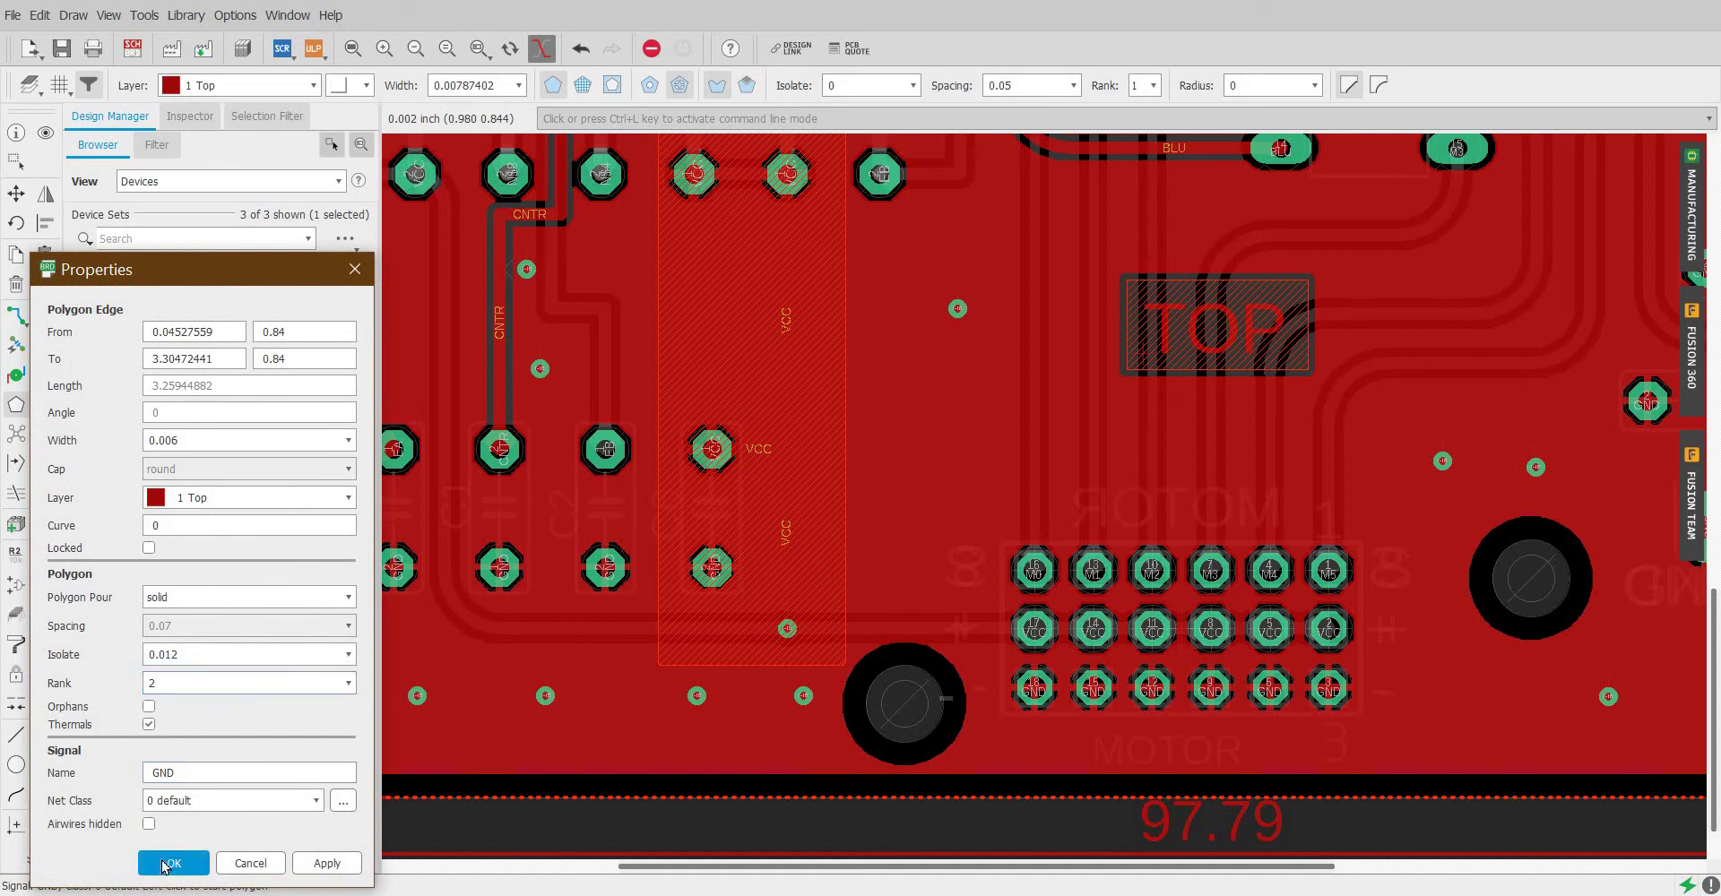
Step: Change the drawing layer from 16 Bottom back to 1 Top
{"action": "scroll", "coordinate": [901, 682], "scroll_direction": "up", "scroll_amount": 3, "text": "ctrl"}
{"action": "scroll", "coordinate": [901, 681], "scroll_direction": "up", "scroll_amount": 1, "text": "ctrl"}
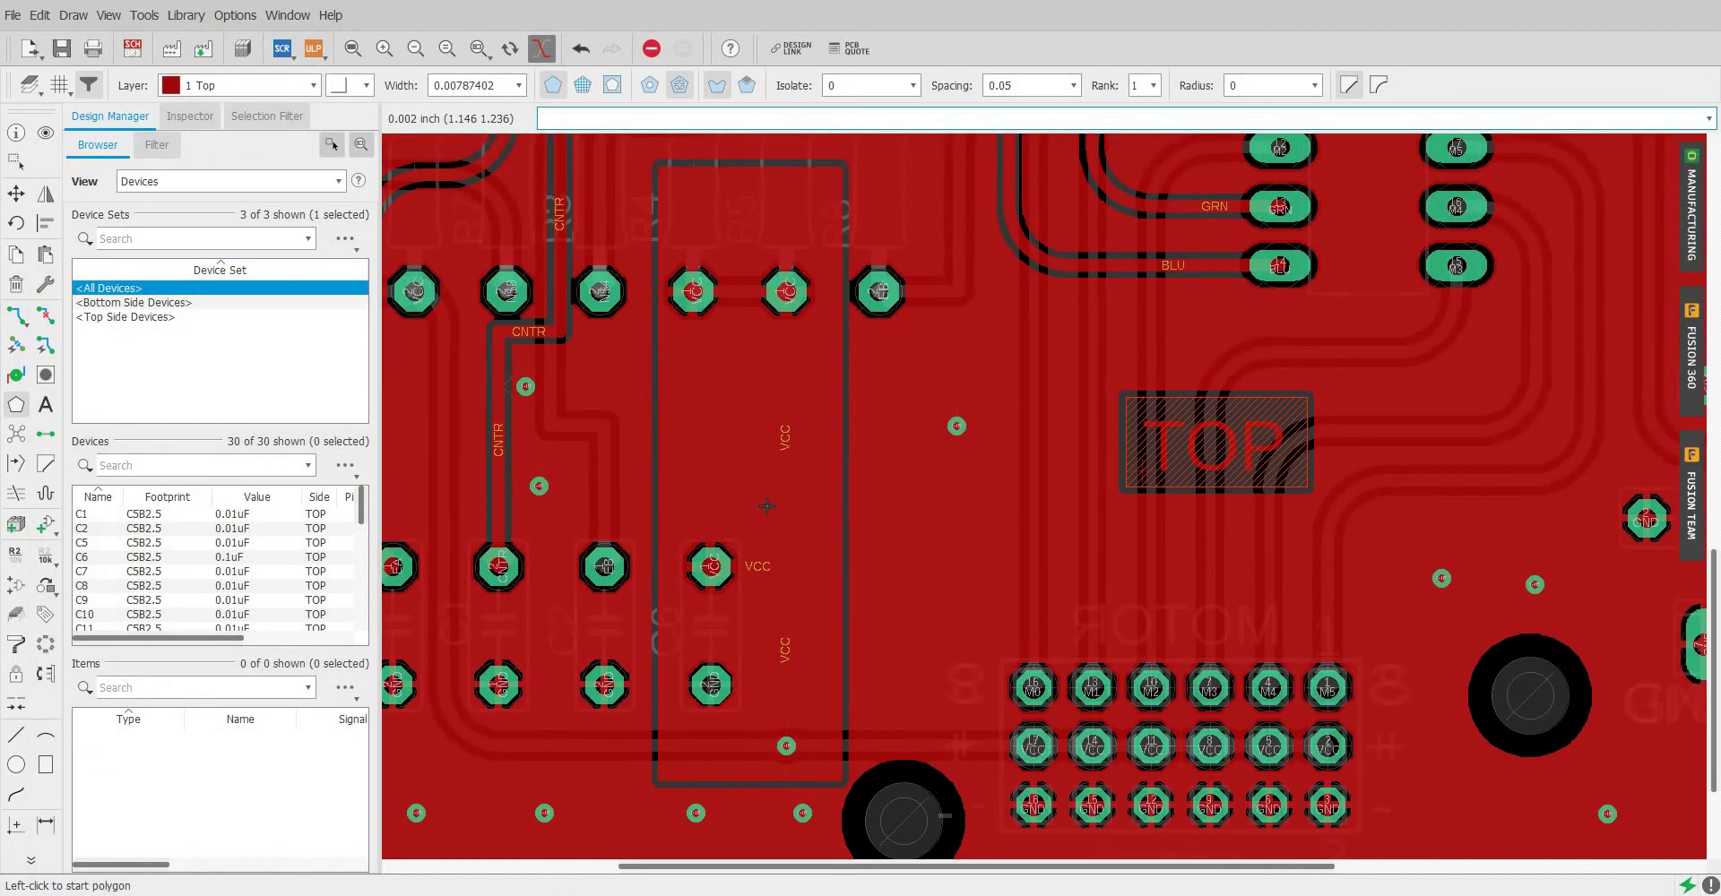
{"action": "scroll", "coordinate": [689, 789], "scroll_direction": "up", "scroll_amount": 4}
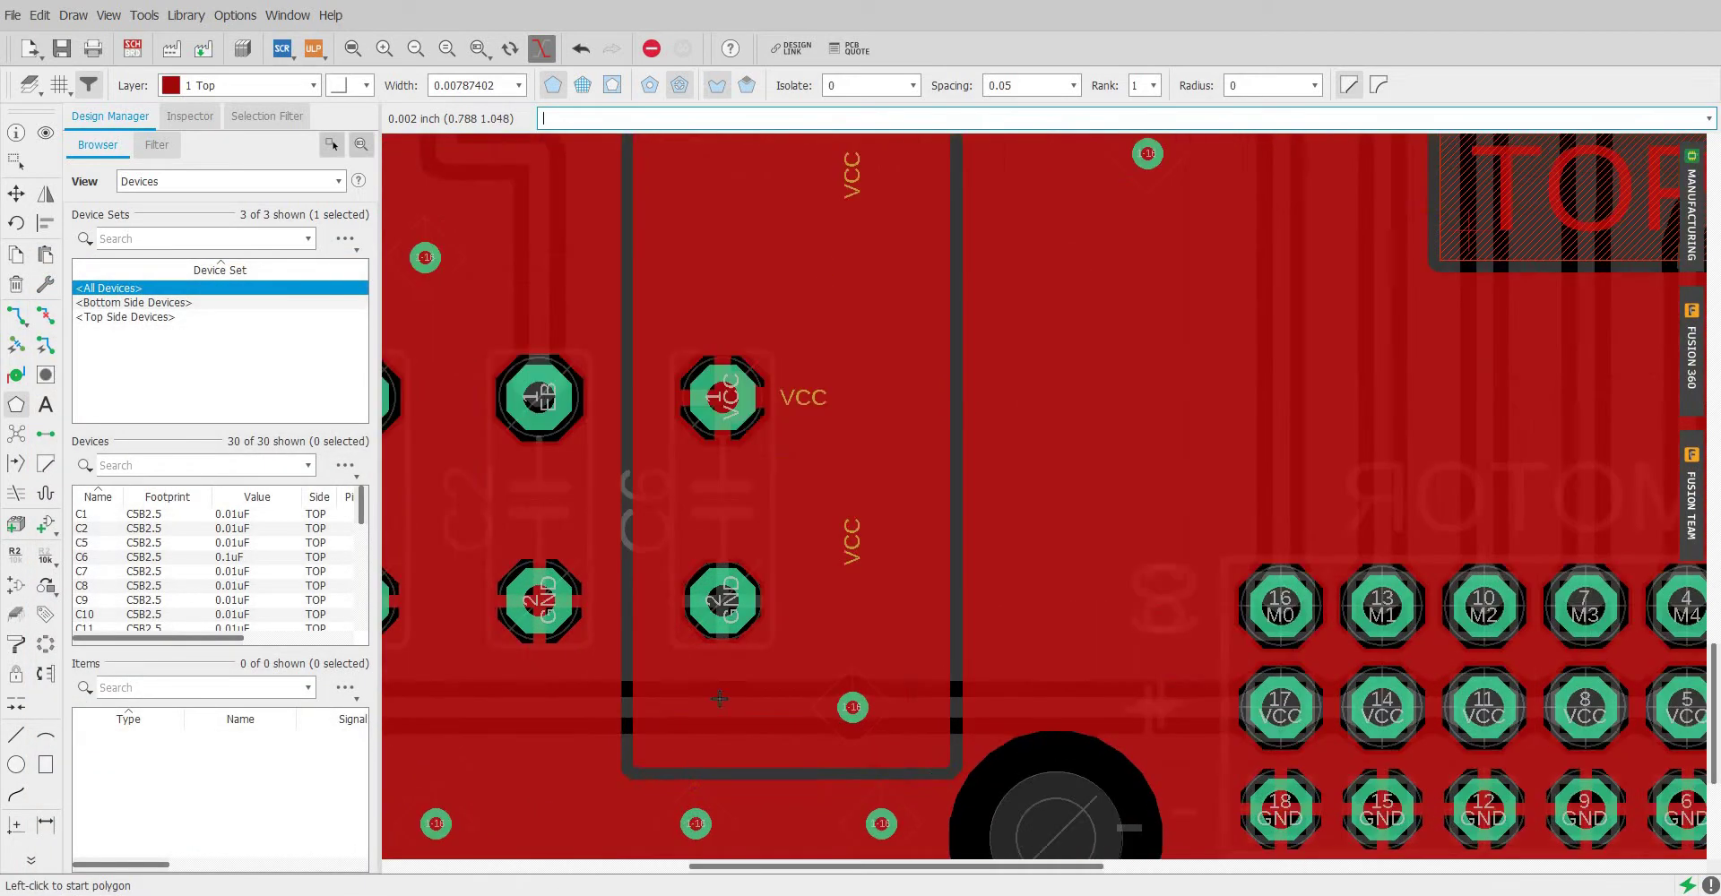
{"action": "scroll", "coordinate": [689, 789], "scroll_direction": "up", "scroll_amount": 1, "text": "ctrl"}
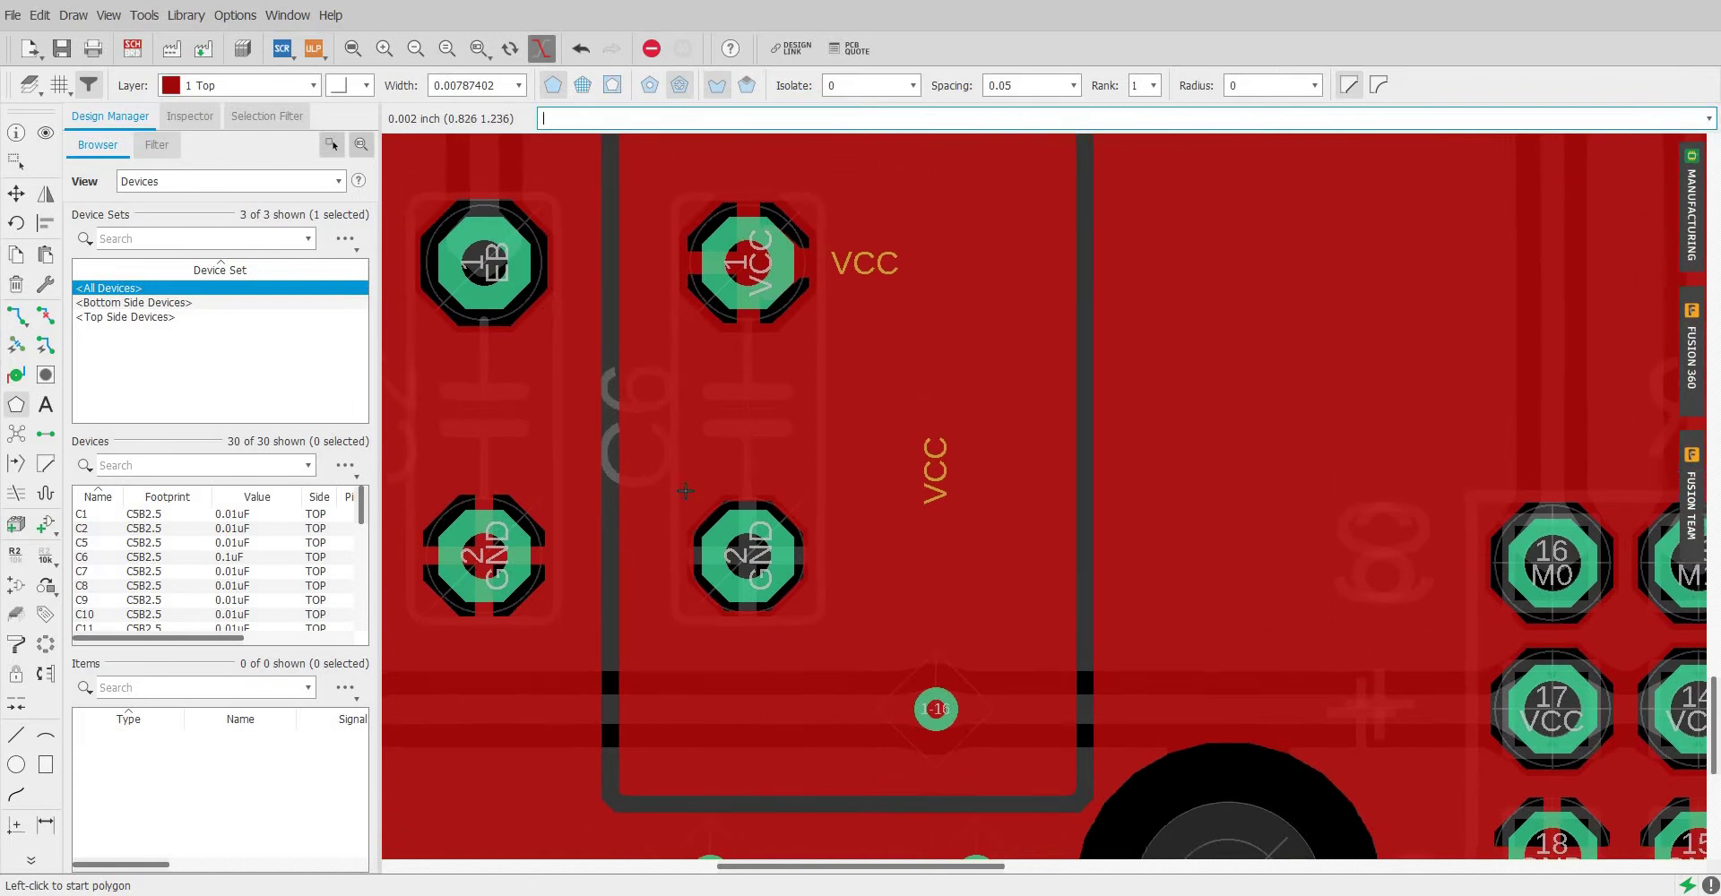
{"action": "left_click", "coordinate": [274, 85]}
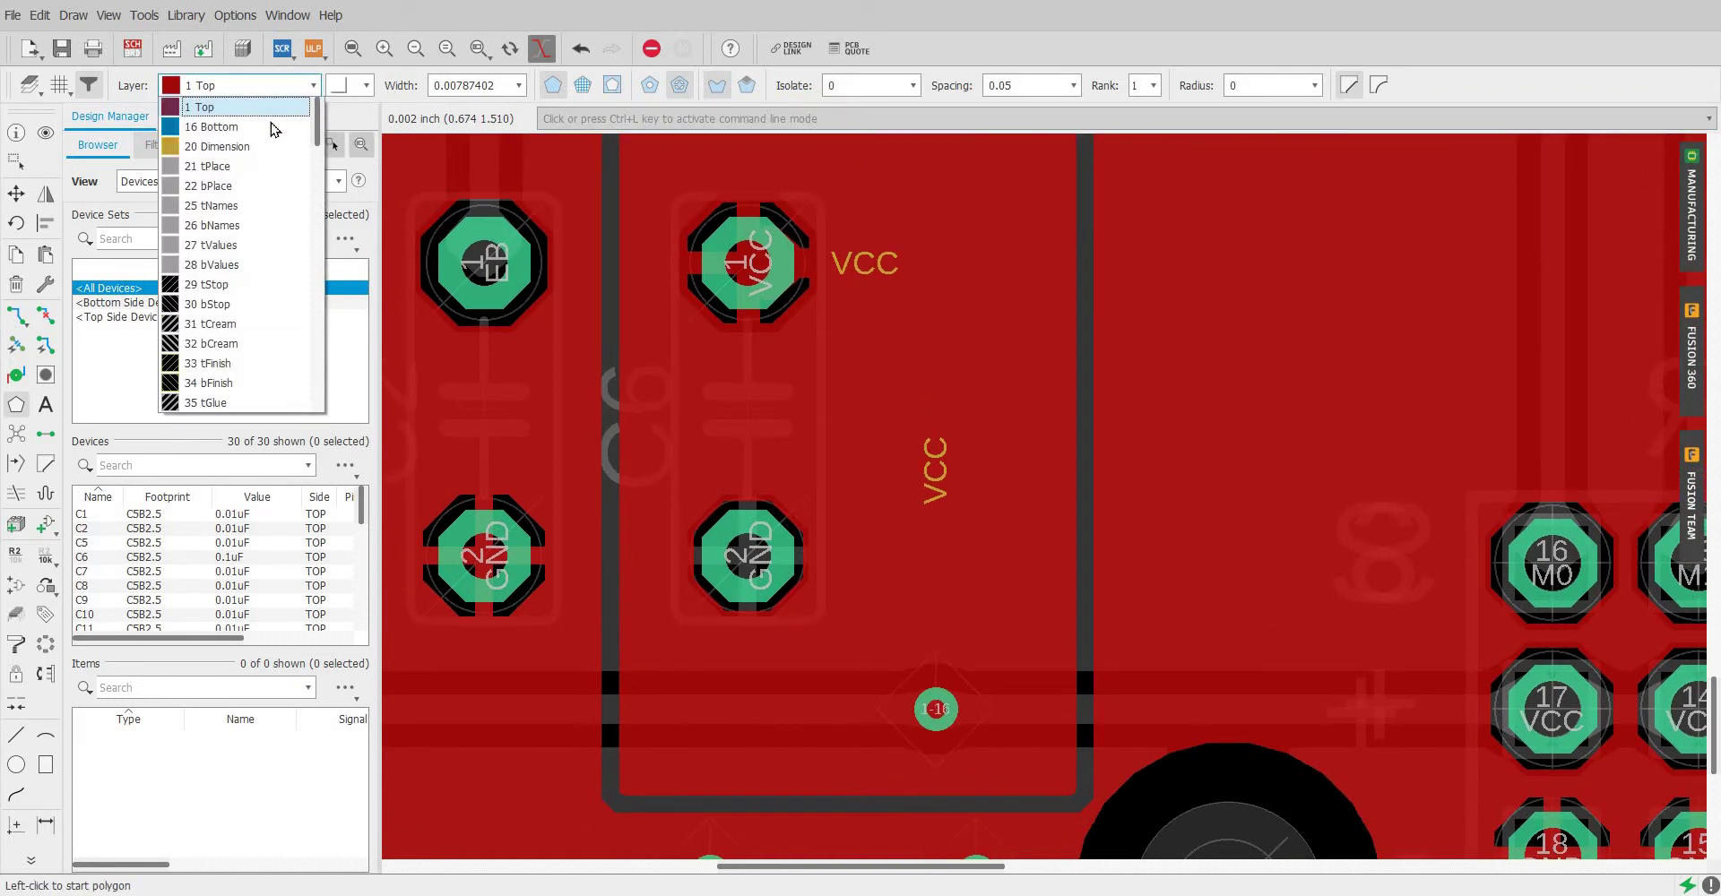
{"action": "left_click", "coordinate": [273, 127]}
{"action": "scroll", "coordinate": [708, 578], "scroll_direction": "up", "scroll_amount": 2}
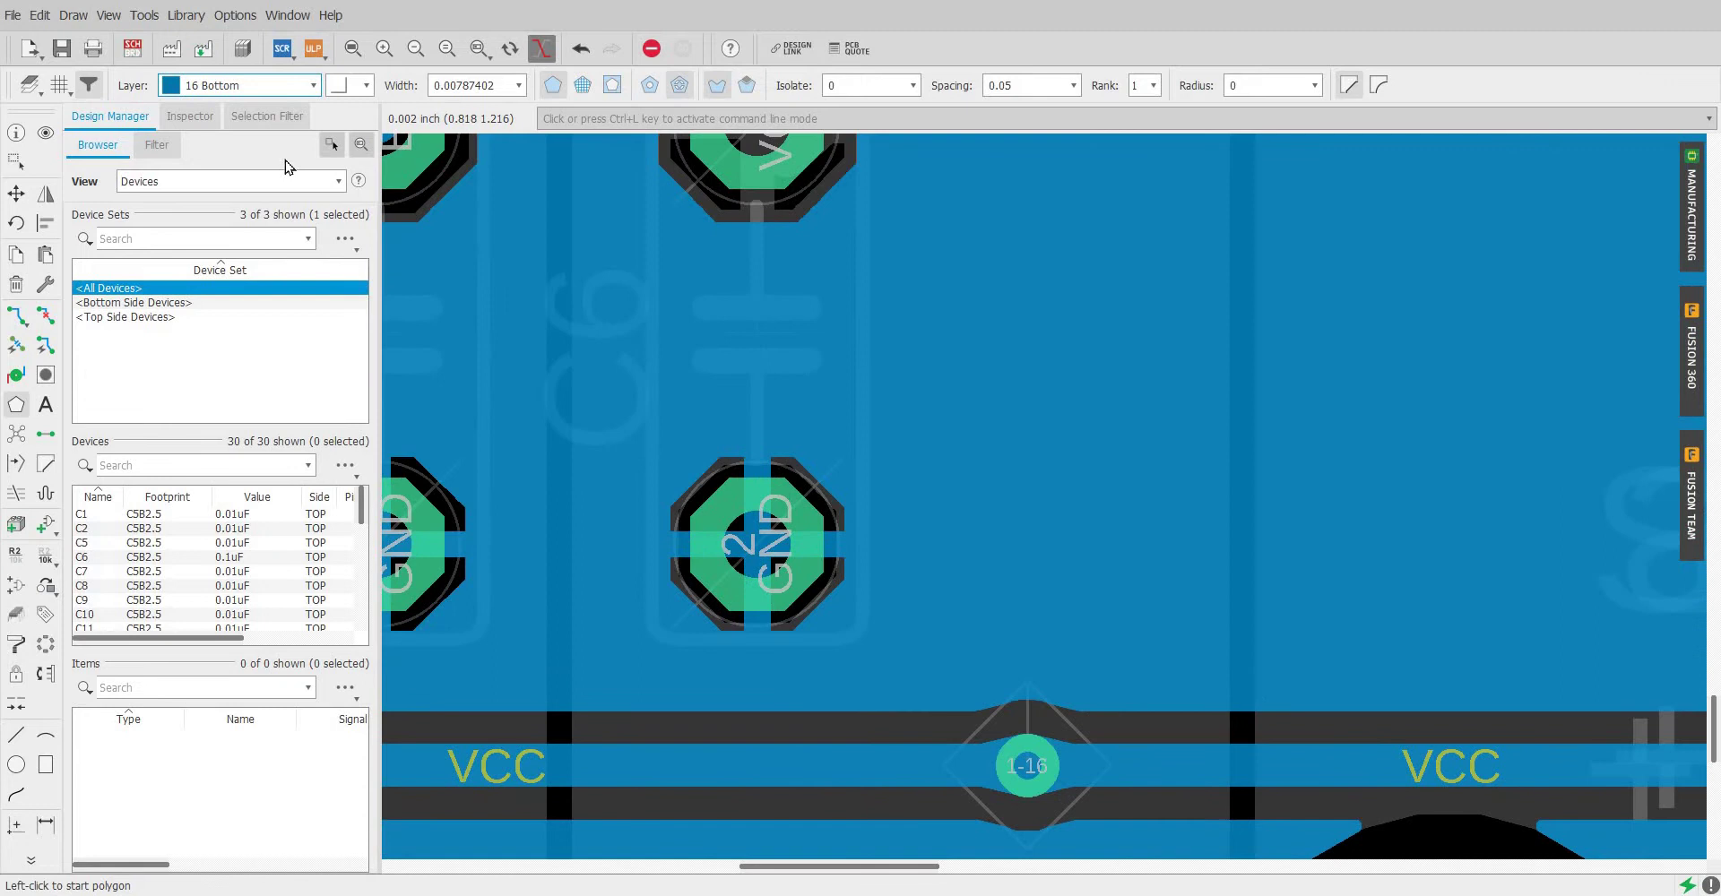
{"action": "scroll", "coordinate": [837, 404], "scroll_direction": "down", "scroll_amount": 2}
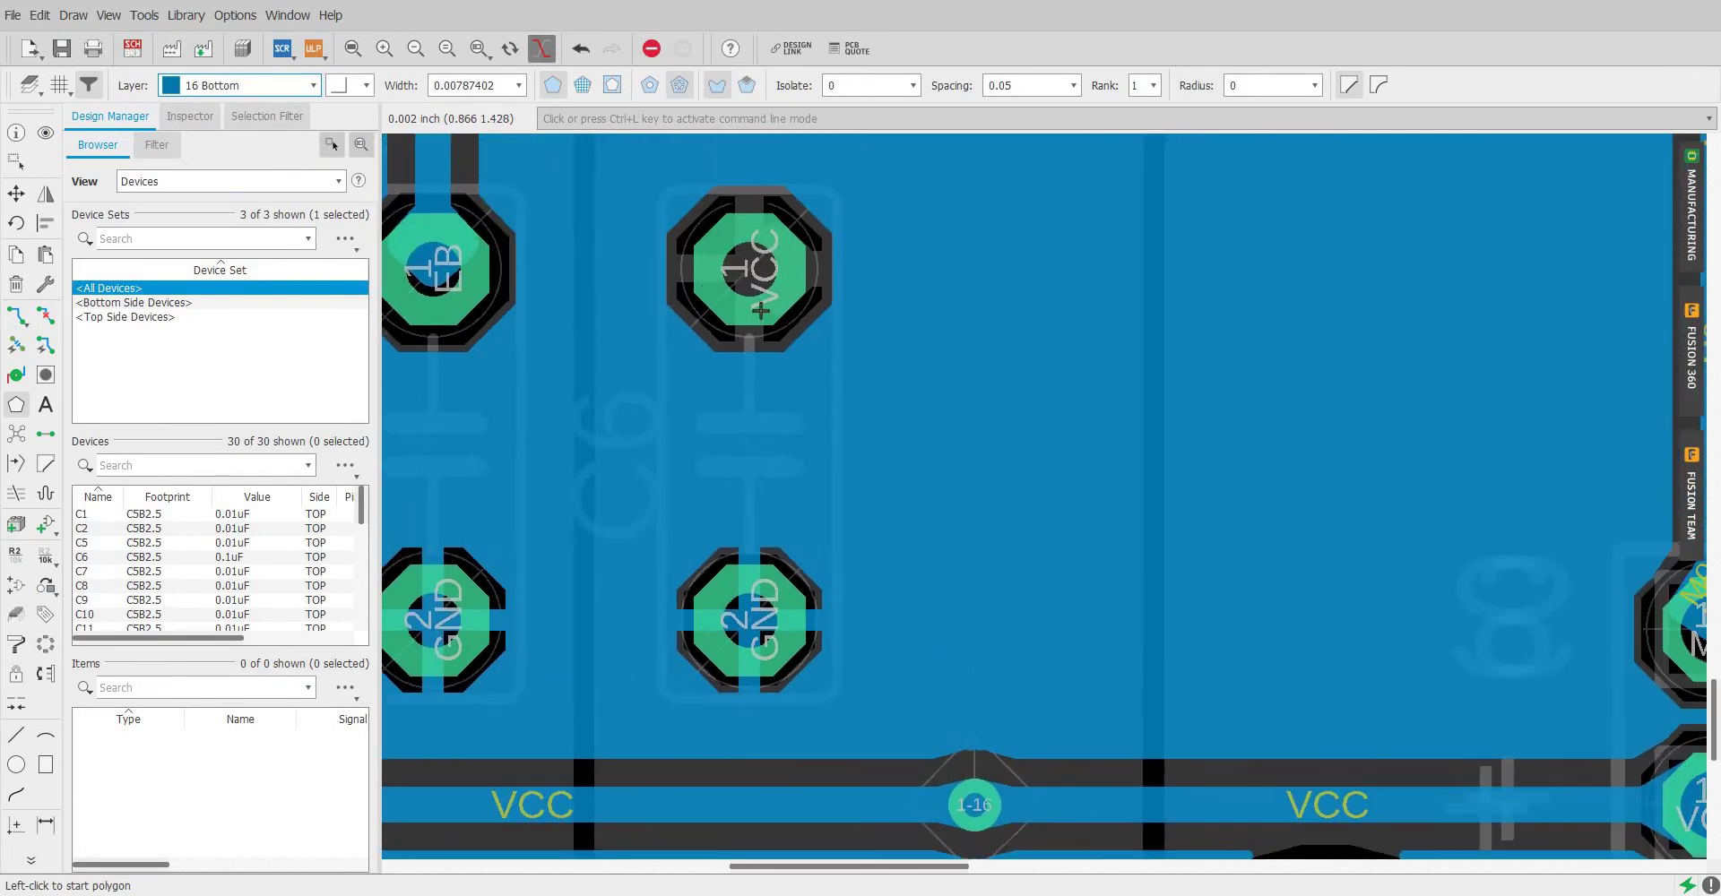
{"action": "left_click", "coordinate": [298, 85]}
{"action": "left_click", "coordinate": [230, 104]}
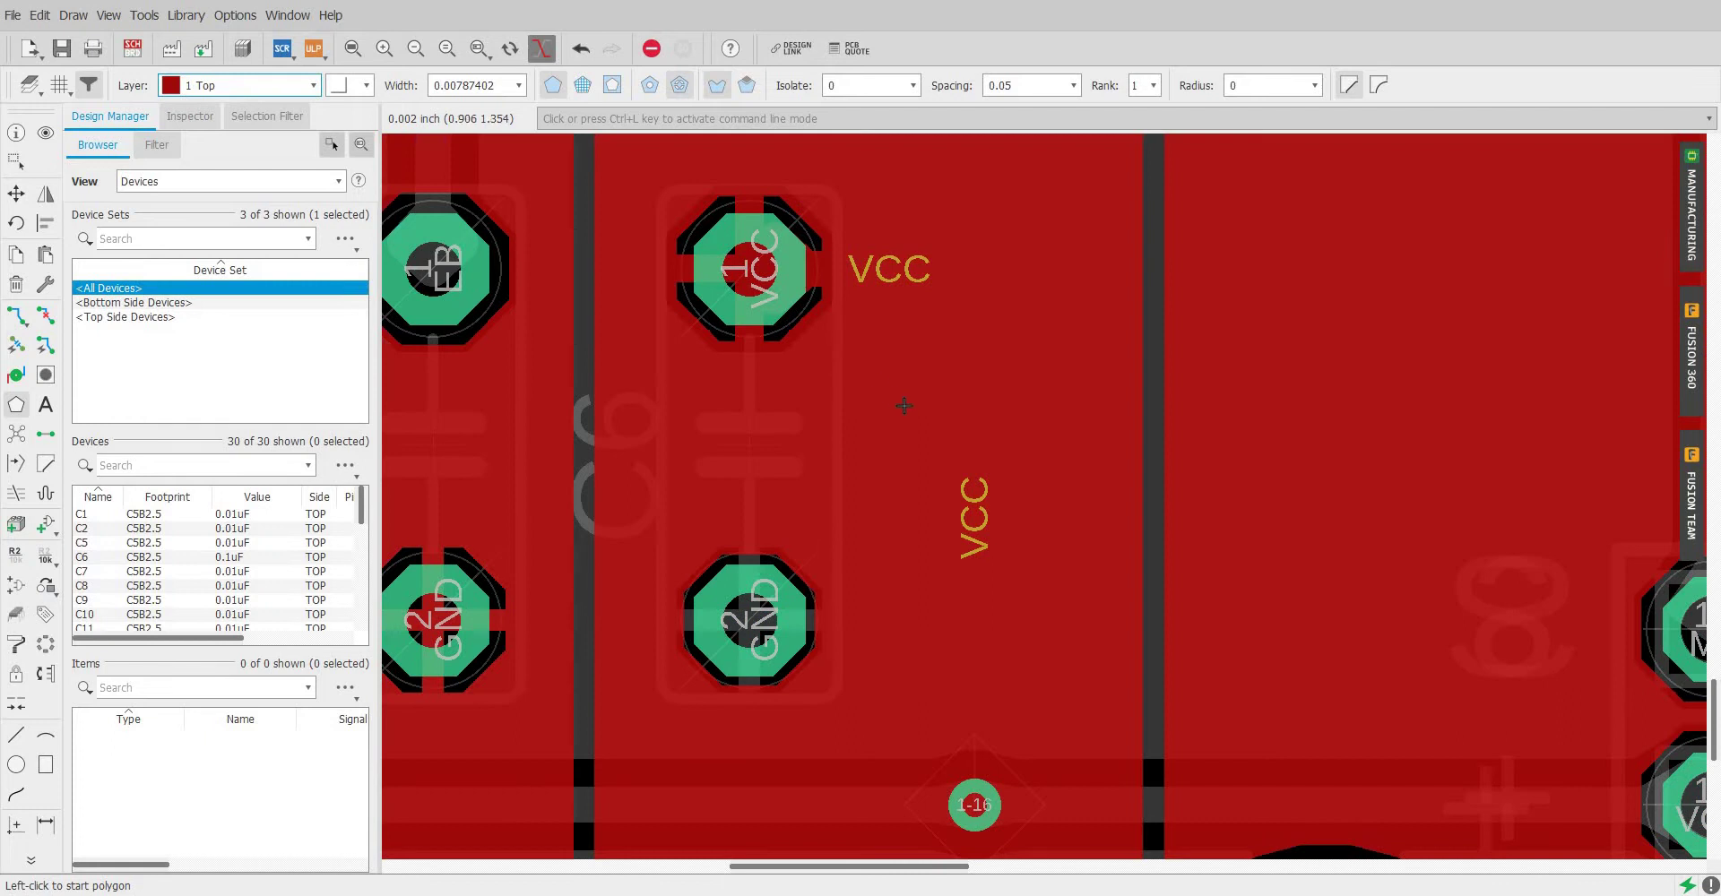
Step: Pan and zoom to the TOP label and the GRN and BLU pads
{"action": "scroll", "coordinate": [904, 405], "scroll_direction": "down", "scroll_amount": 3}
{"action": "middle_click_drag", "start_coordinate": [919, 470], "coordinate": [793, 539]}
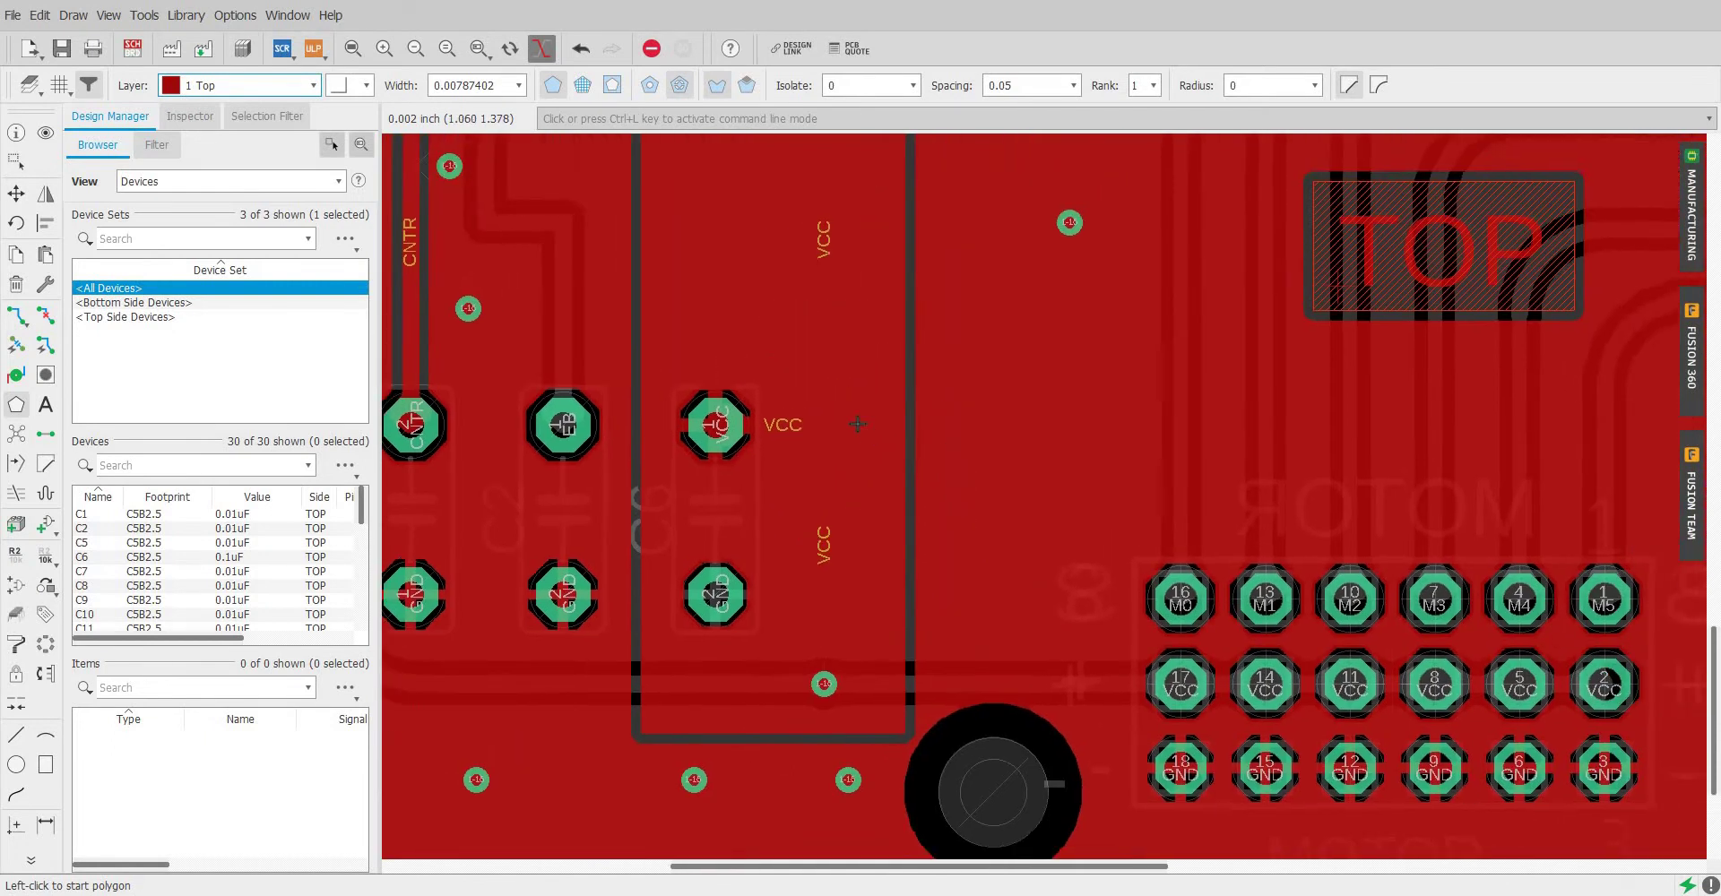
{"action": "scroll", "coordinate": [787, 459], "scroll_direction": "down", "scroll_amount": 1}
{"action": "middle_click_drag", "start_coordinate": [841, 403], "coordinate": [792, 501]}
{"action": "scroll", "coordinate": [866, 439], "scroll_direction": "down", "scroll_amount": 1}
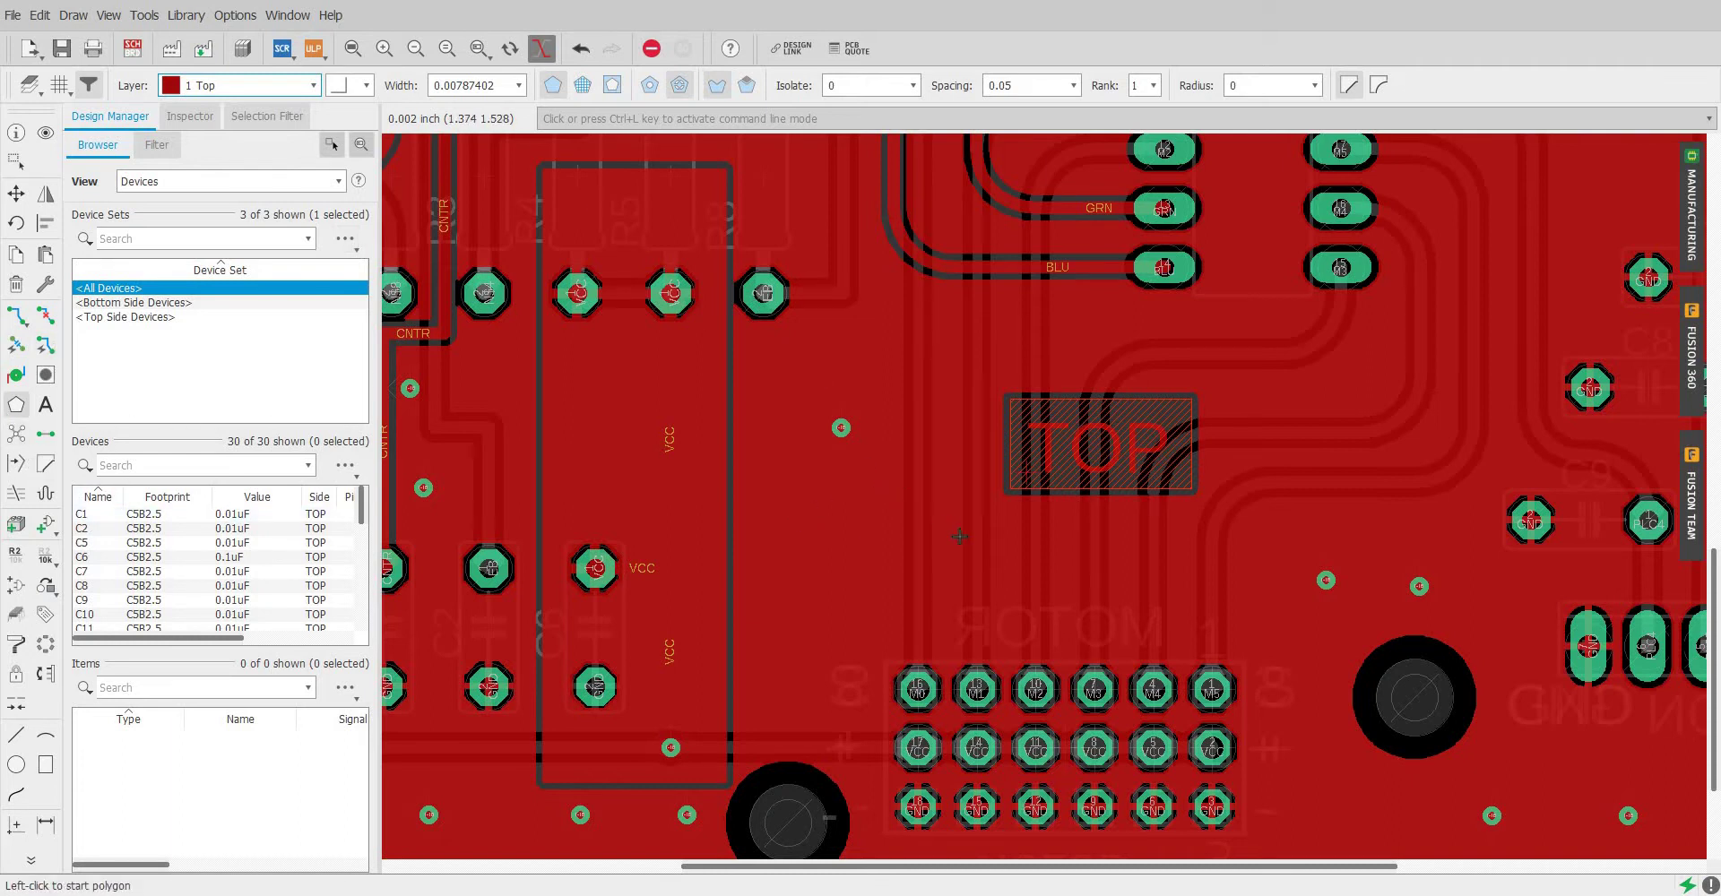
{"action": "scroll", "coordinate": [968, 529], "scroll_direction": "down", "scroll_amount": 1}
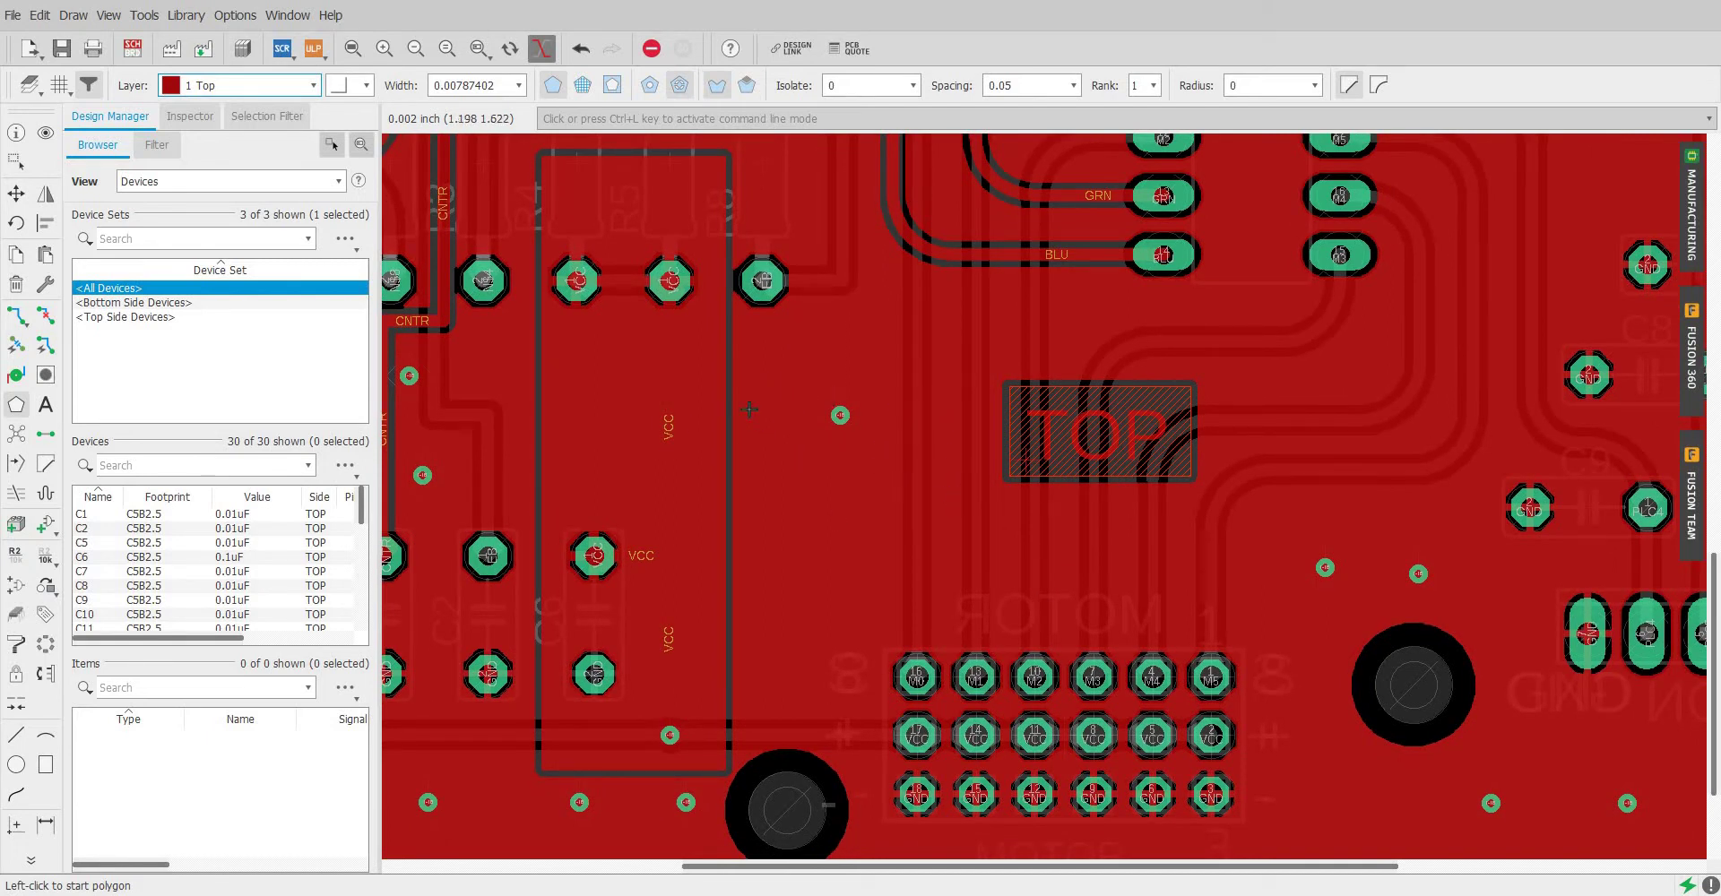
Step: Draw a rectangle around the via left of the TOP label and name its signal GND
{"action": "left_click", "coordinate": [761, 365]}
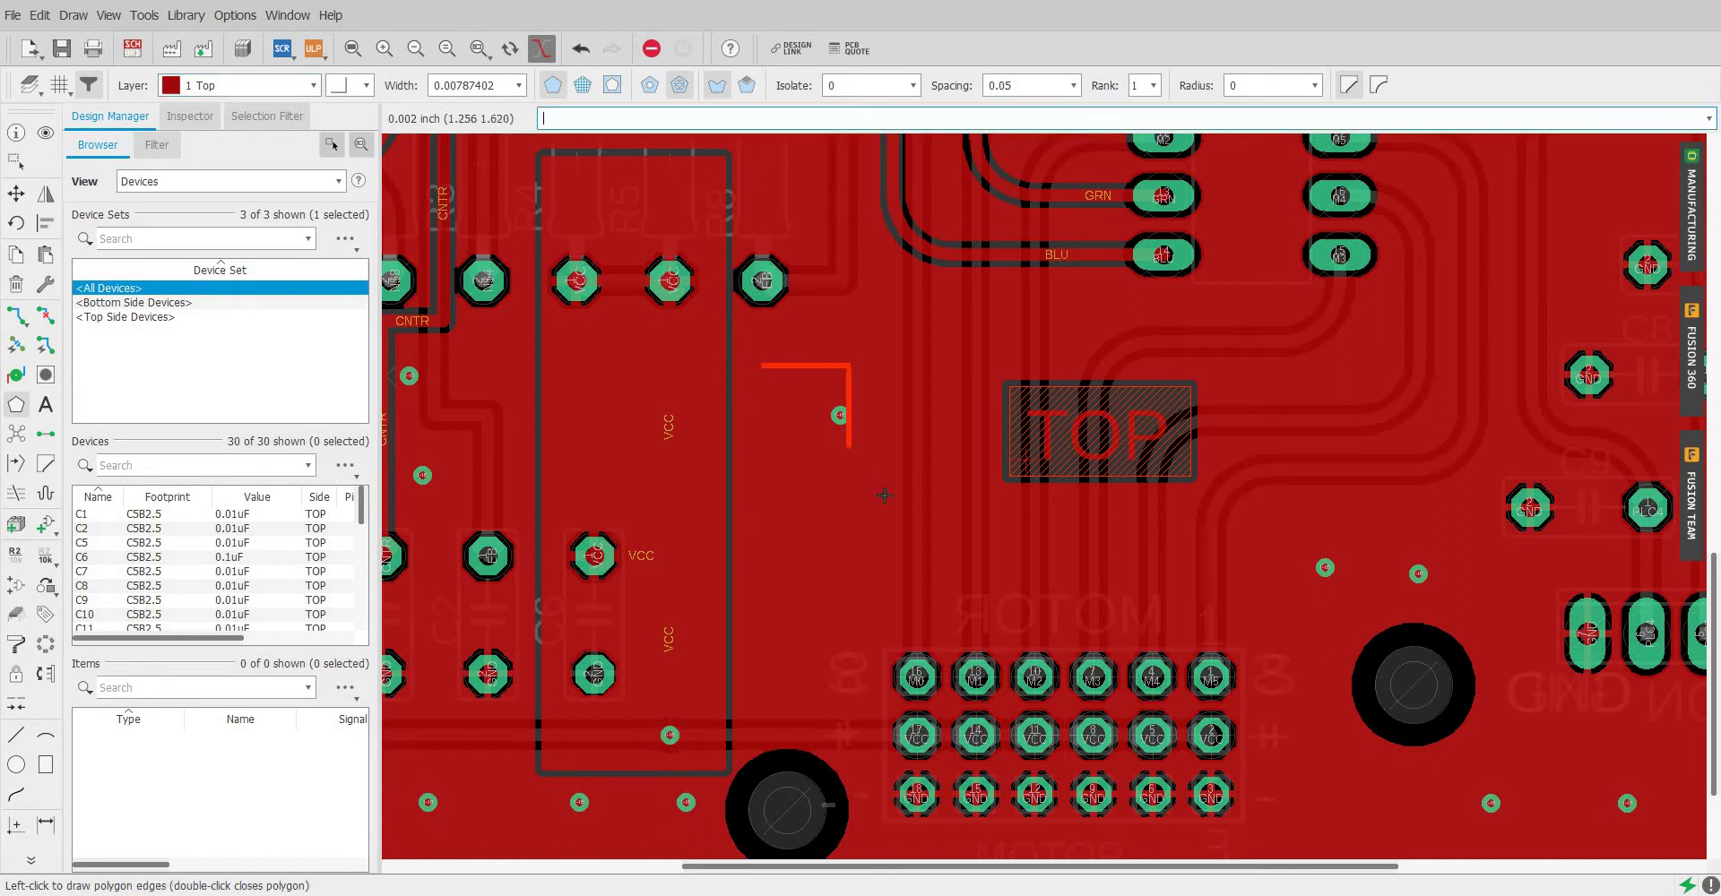
{"action": "left_click", "coordinate": [966, 561]}
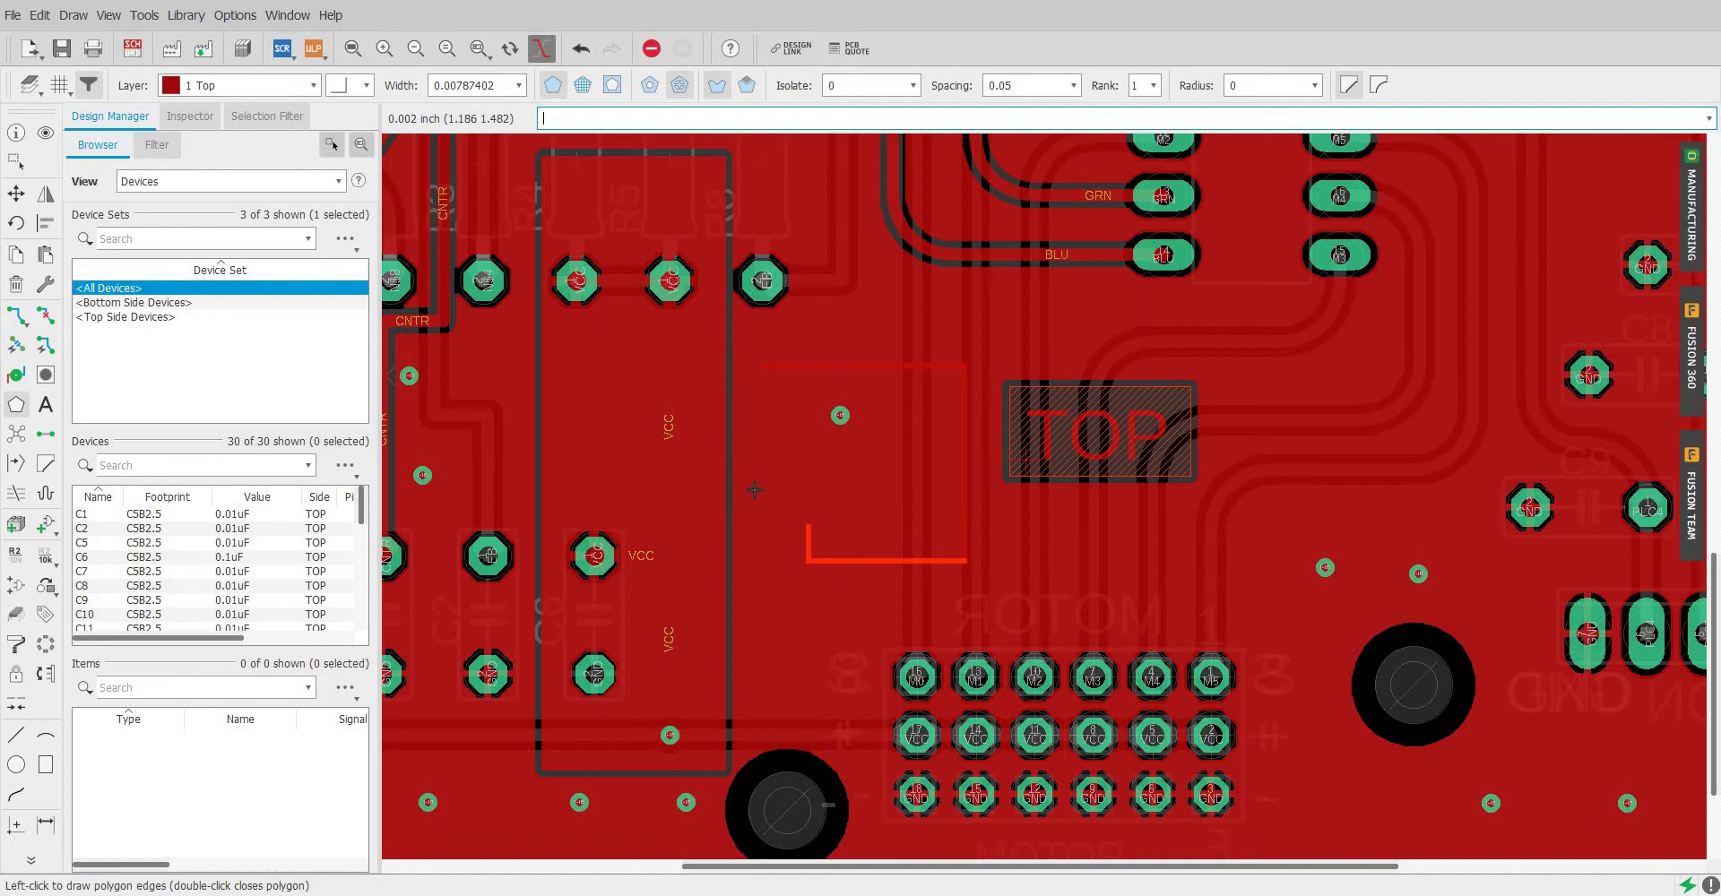
{"action": "scroll", "coordinate": [753, 385], "scroll_direction": "up", "scroll_amount": 5}
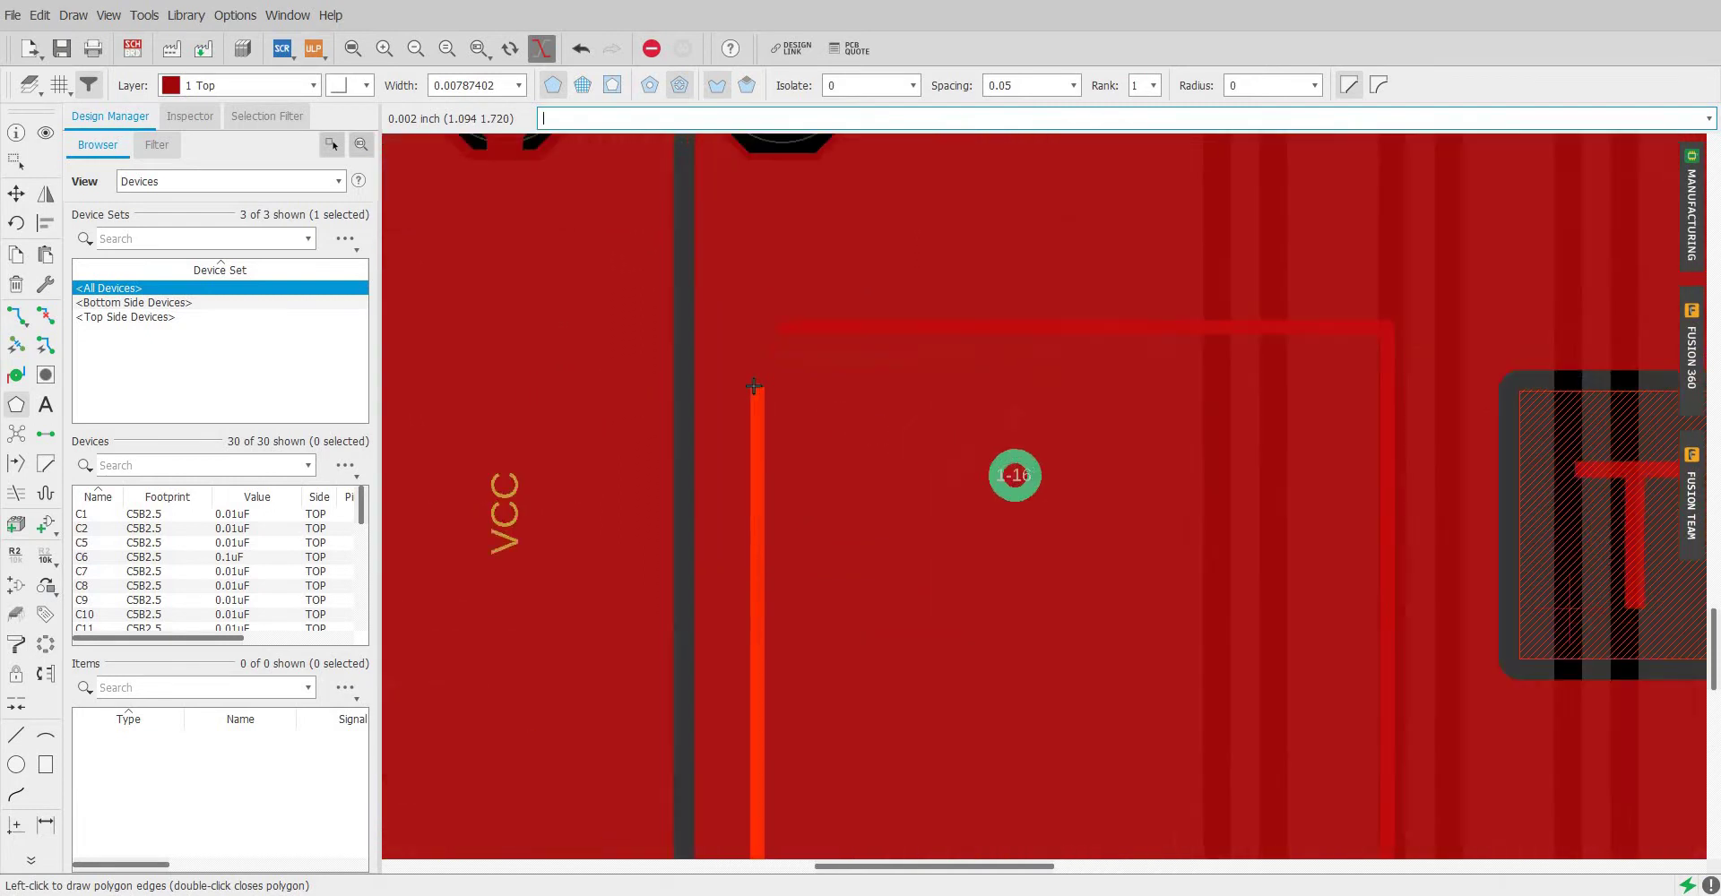
{"action": "scroll", "coordinate": [788, 357], "scroll_direction": "up", "scroll_amount": 4}
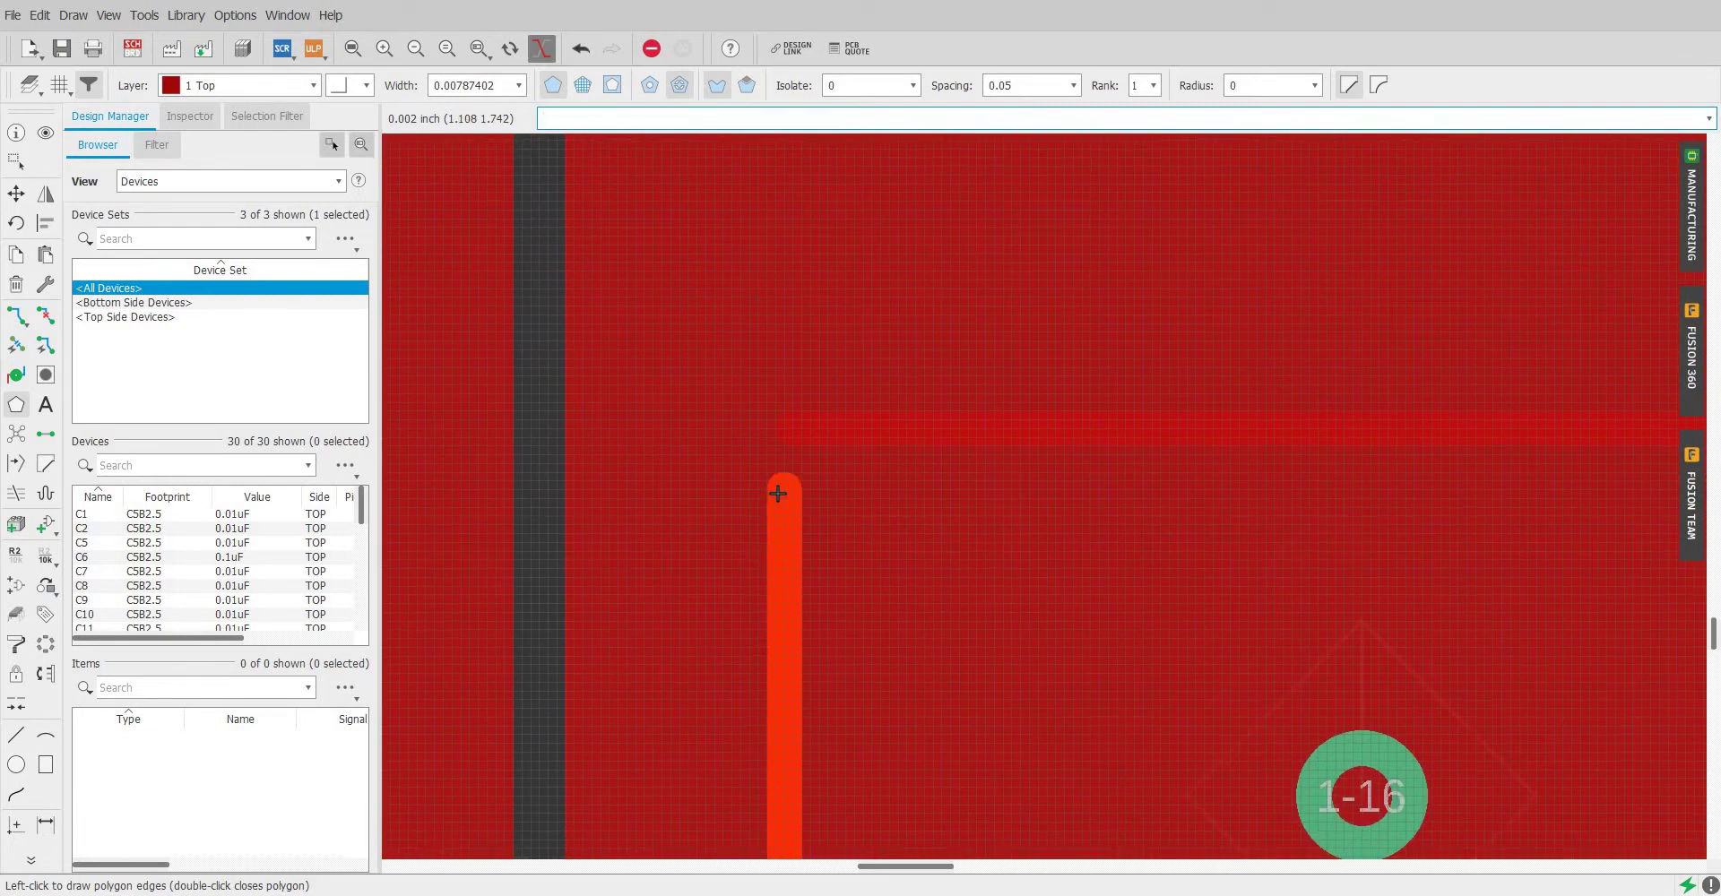
{"action": "double_click", "coordinate": [807, 404]}
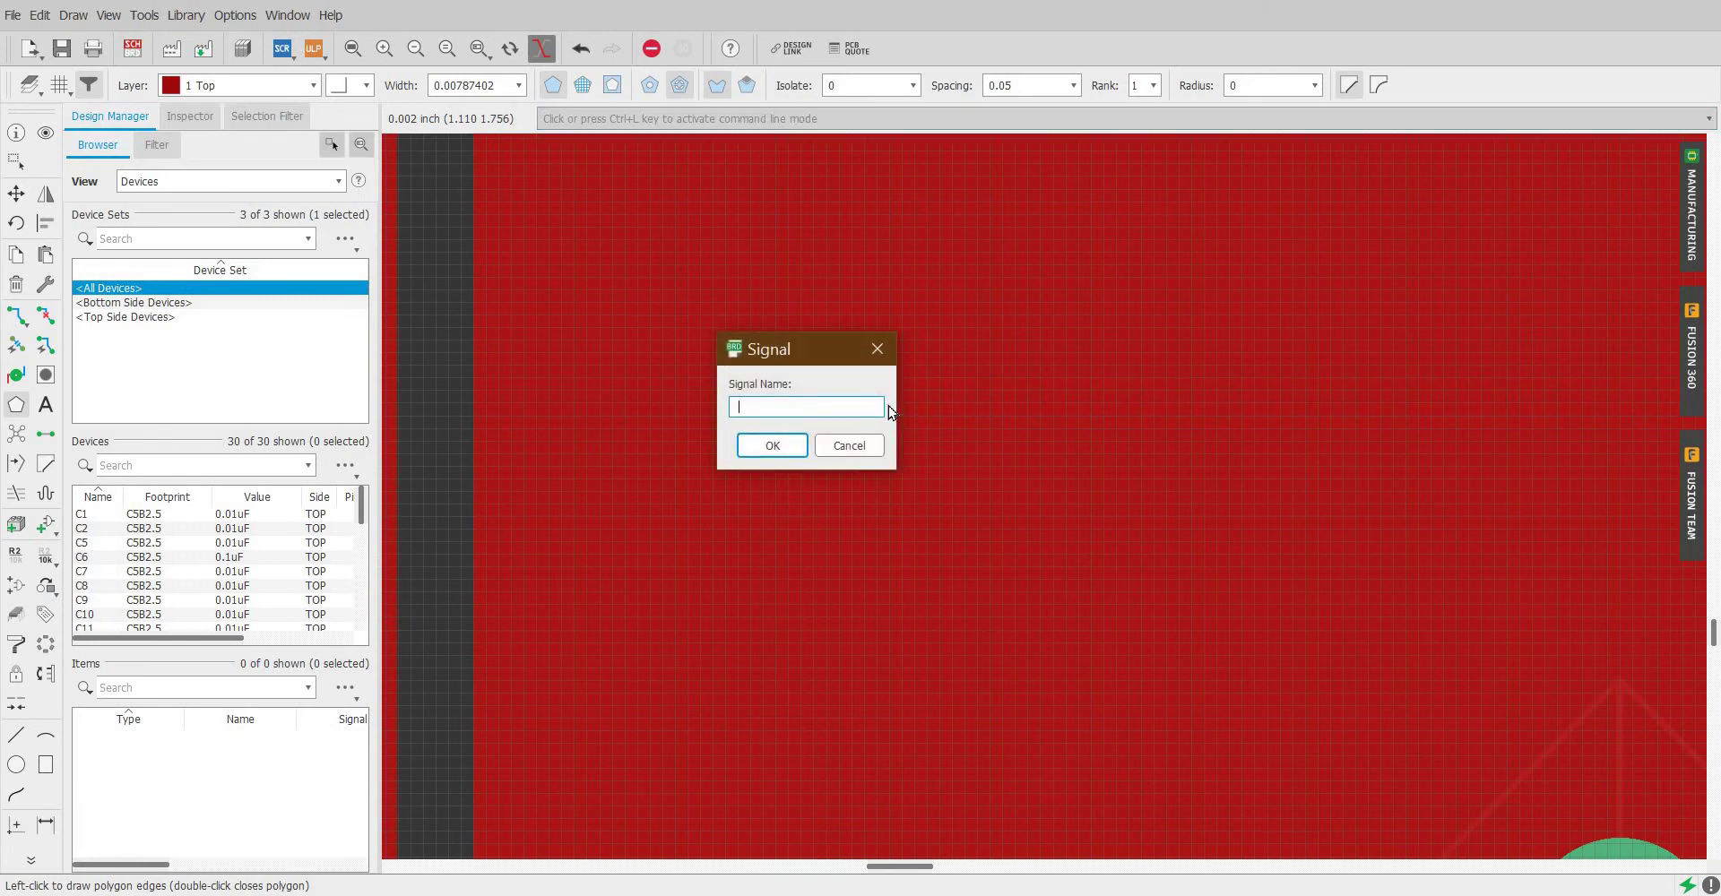
{"action": "type", "text": "GND"}
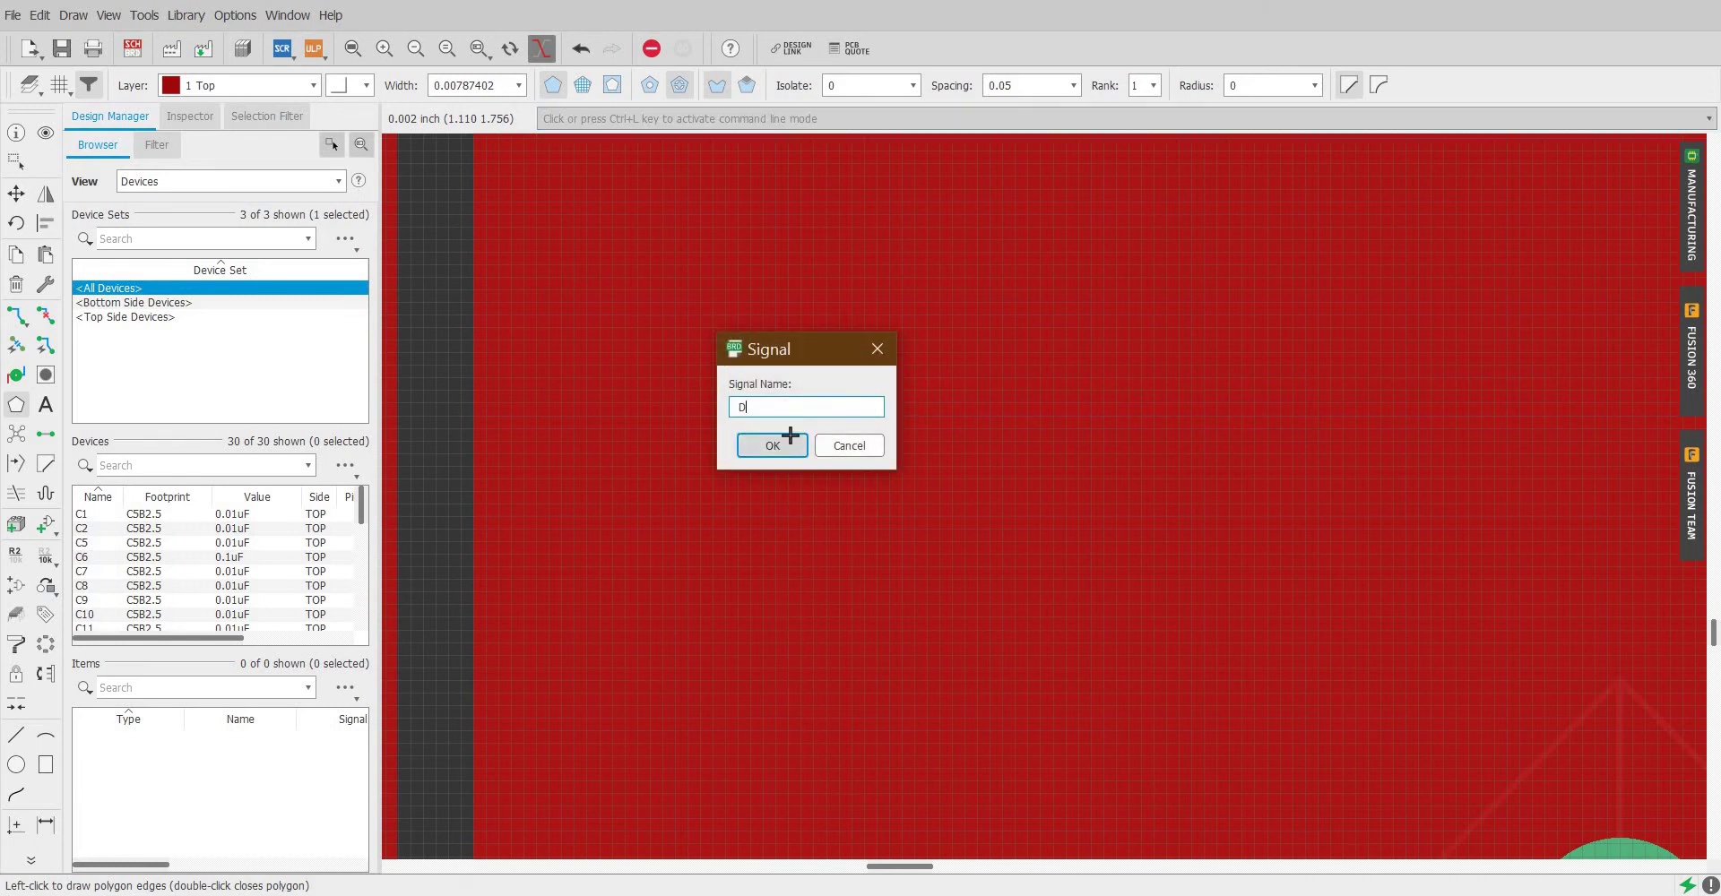
{"action": "left_click", "coordinate": [778, 444]}
{"action": "scroll", "coordinate": [844, 461], "scroll_direction": "down", "scroll_amount": 8}
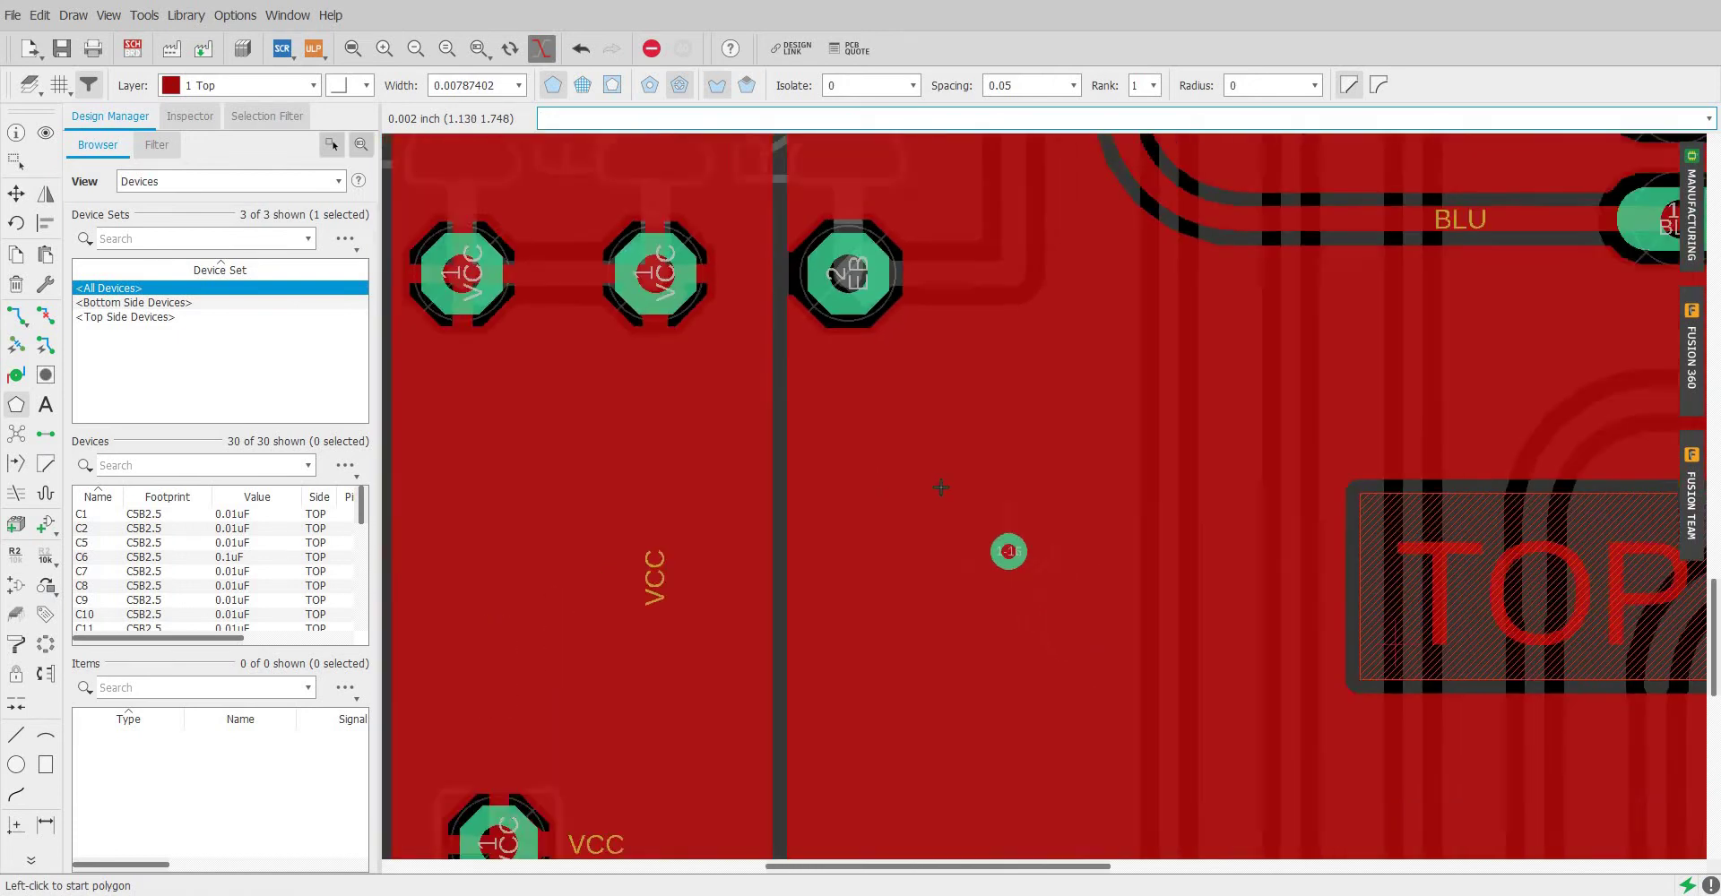
{"action": "scroll", "coordinate": [943, 468], "scroll_direction": "down", "scroll_amount": 2}
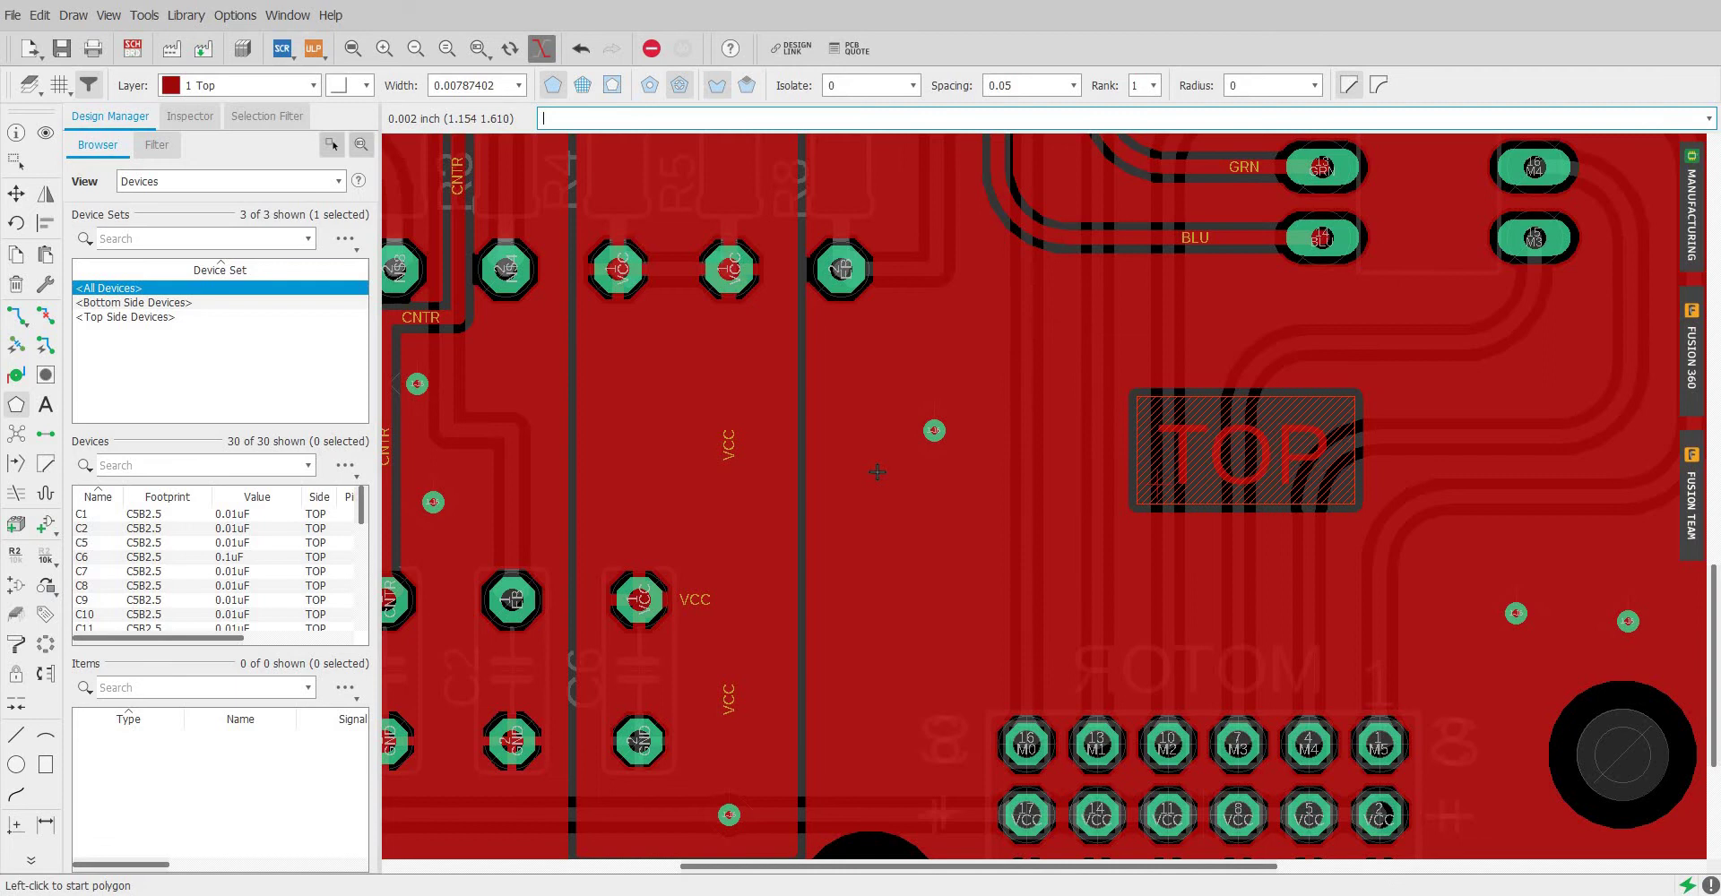
{"action": "scroll", "coordinate": [875, 471], "scroll_direction": "up", "scroll_amount": 7}
{"action": "scroll", "coordinate": [877, 472], "scroll_direction": "up", "scroll_amount": 4}
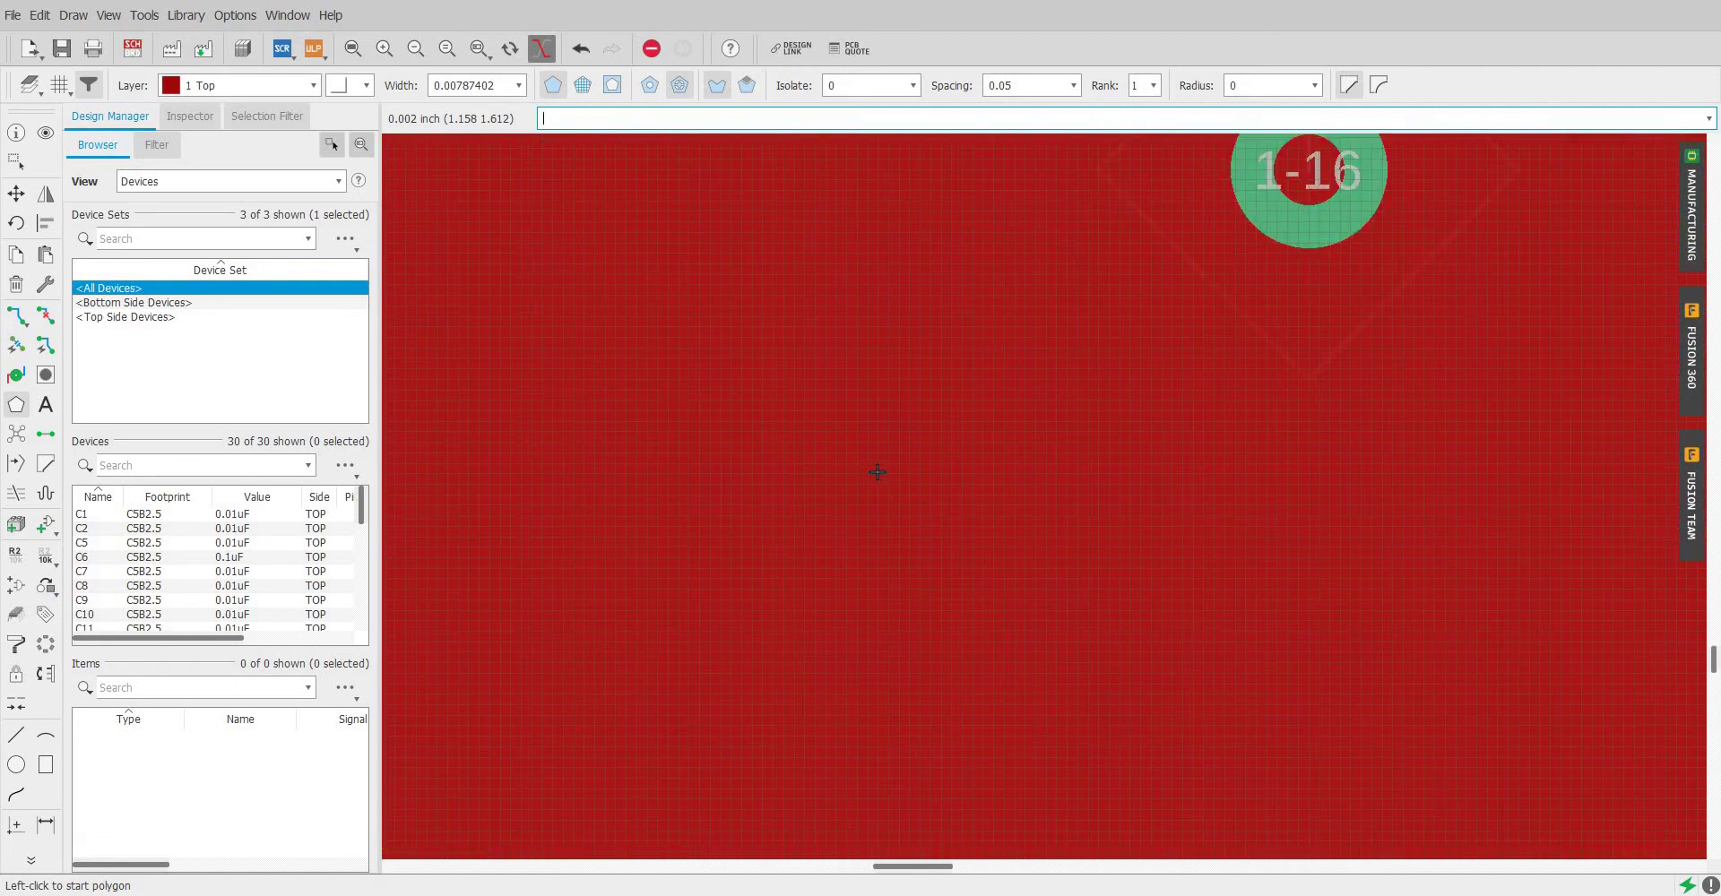
{"action": "scroll", "coordinate": [877, 472], "scroll_direction": "down", "scroll_amount": 10}
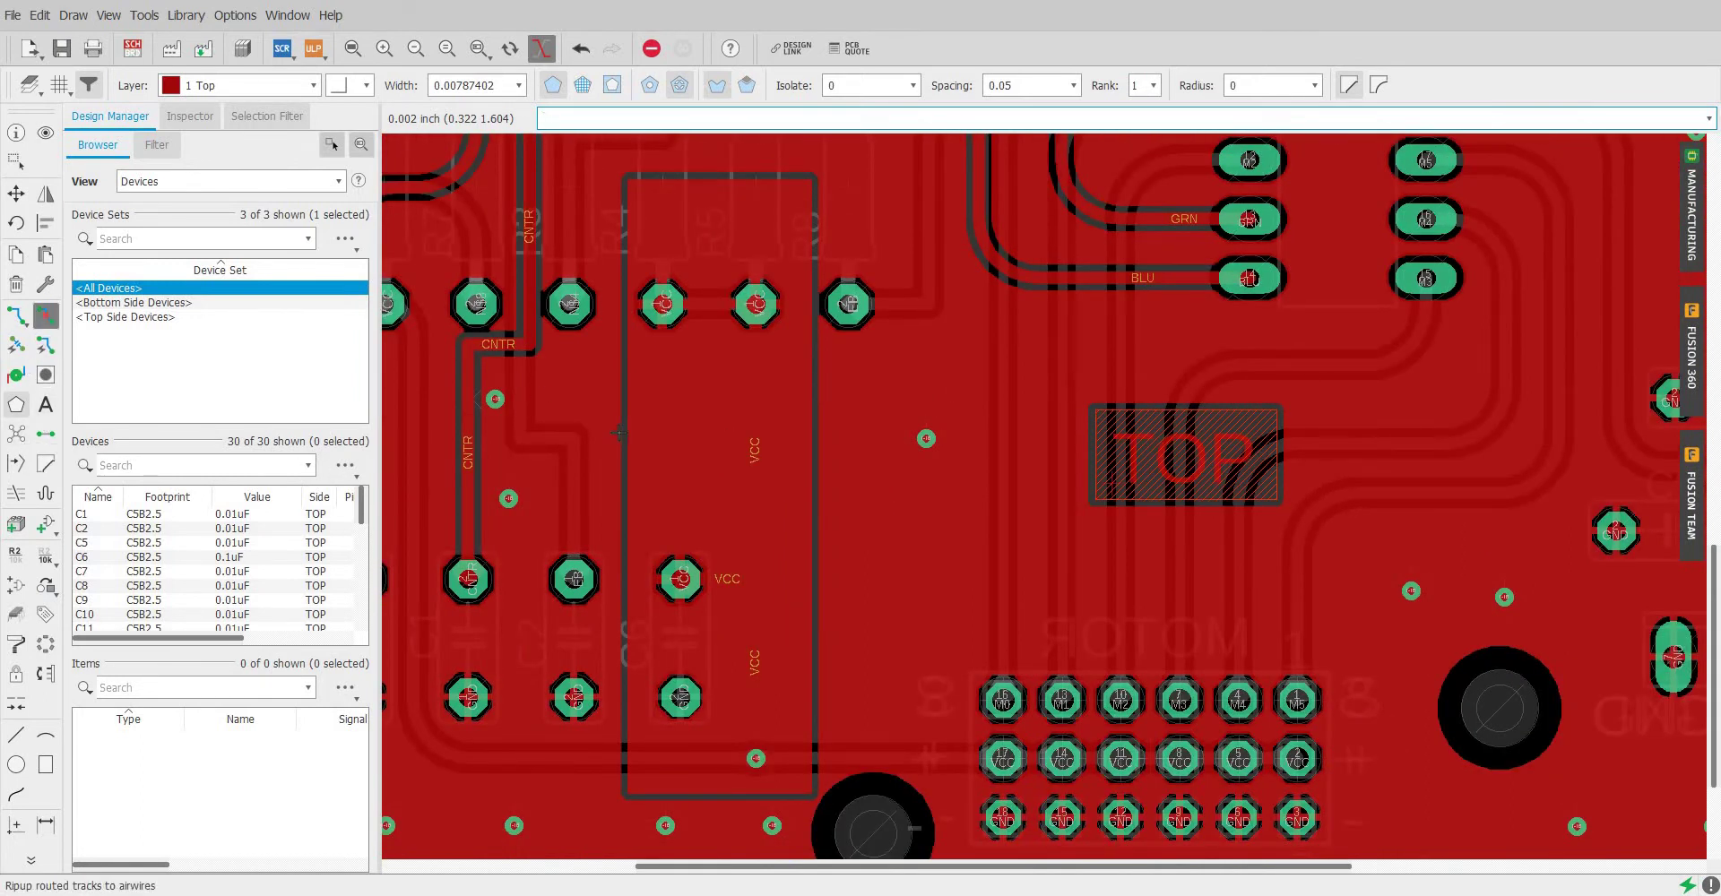
Step: Rip up all signals, clearing the fills of the main pour and the VCC polygon
{"action": "left_click", "coordinate": [42, 318]}
{"action": "scroll", "coordinate": [642, 755], "scroll_direction": "down", "scroll_amount": 3}
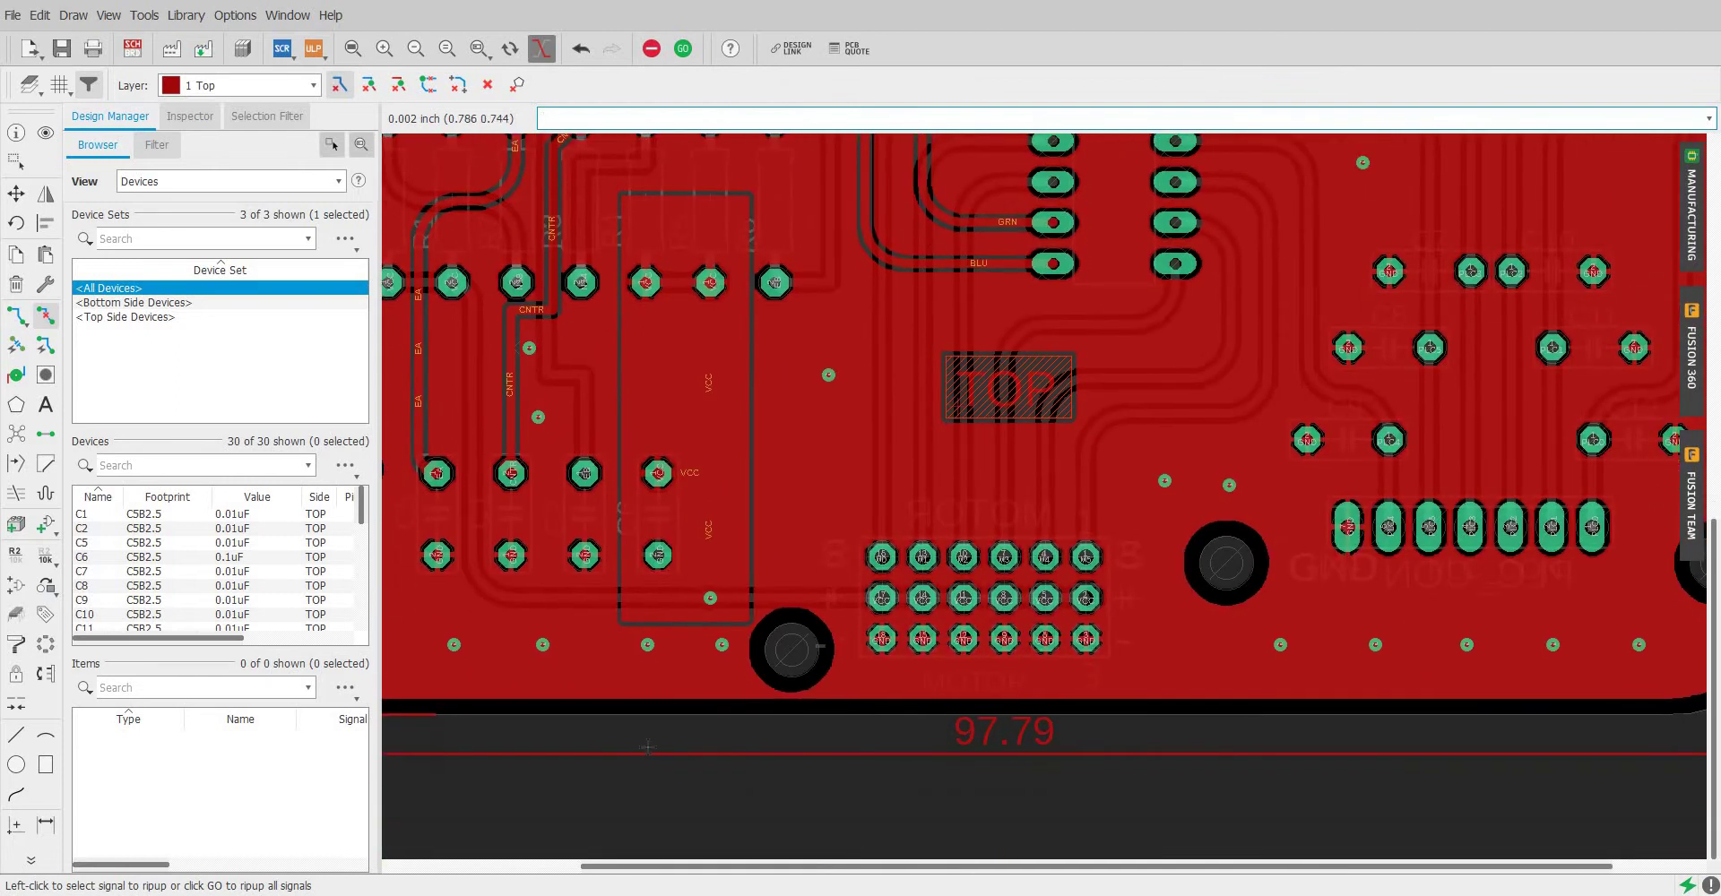
{"action": "left_click", "coordinate": [647, 740]}
{"action": "left_click", "coordinate": [657, 711]}
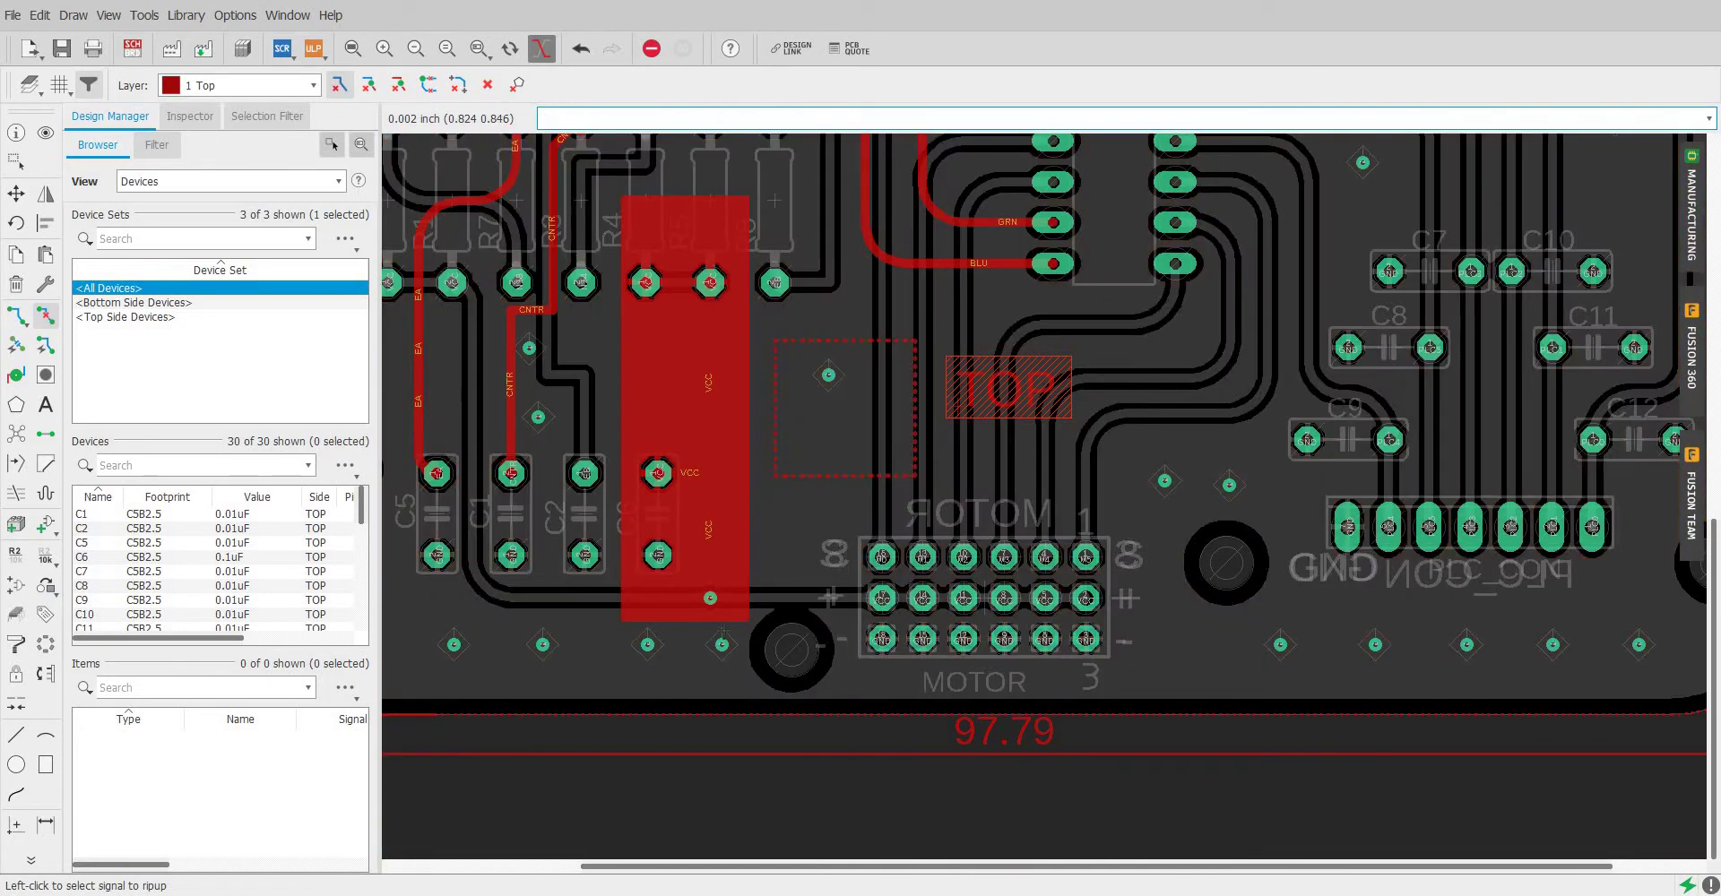
{"action": "left_click", "coordinate": [745, 592]}
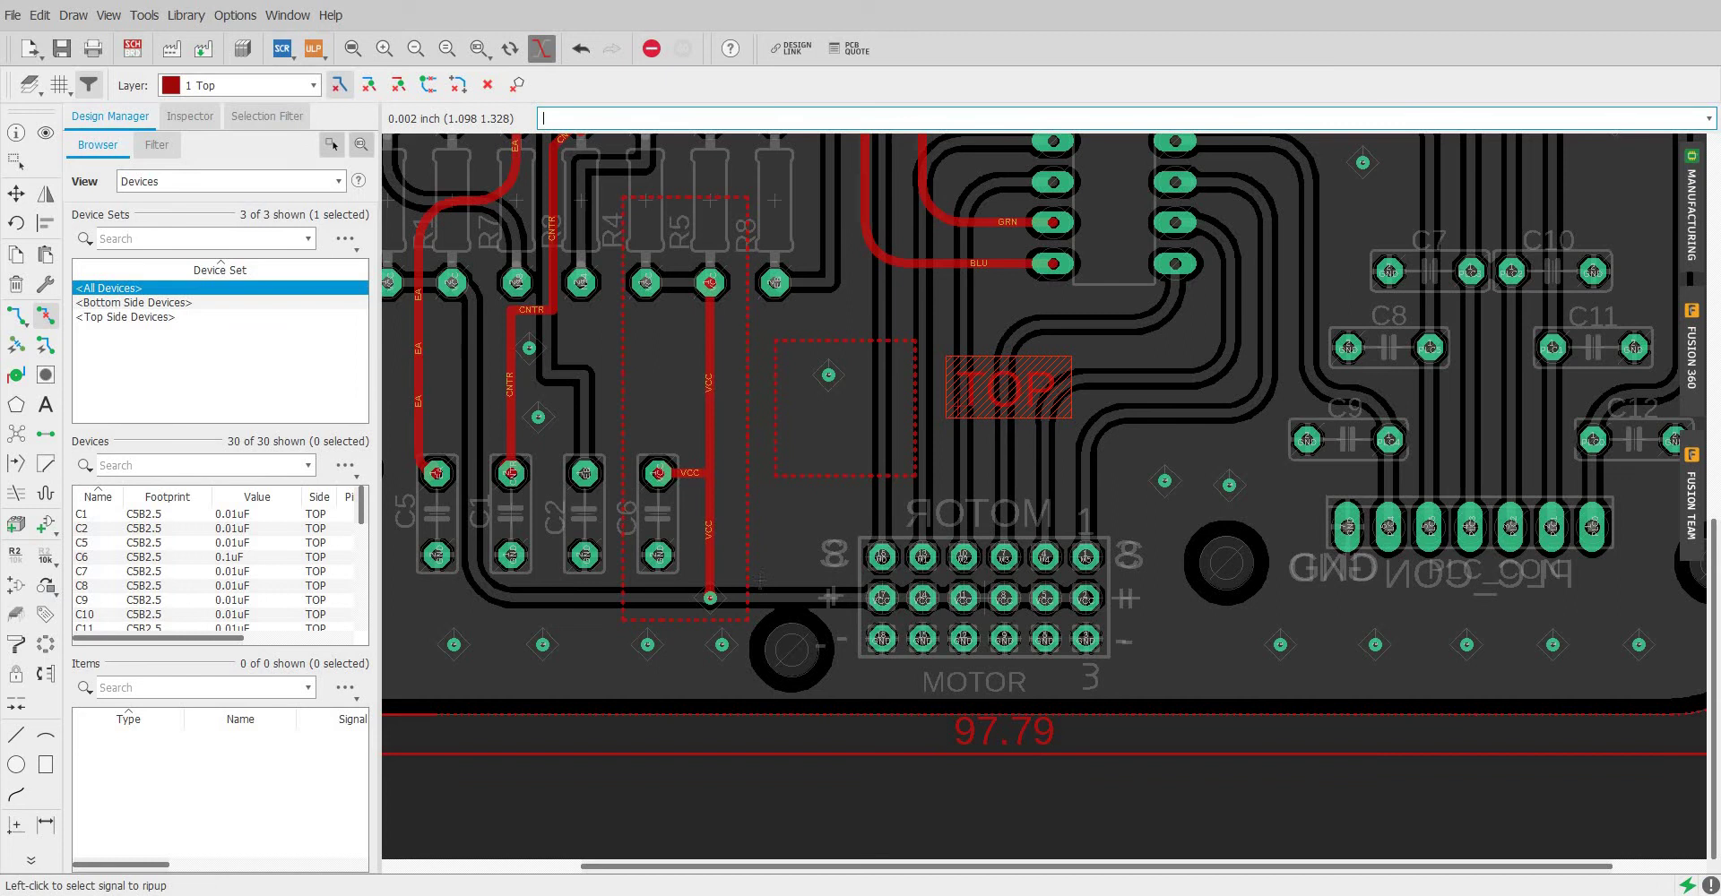
{"action": "scroll", "coordinate": [789, 376], "scroll_direction": "up", "scroll_amount": 2}
{"action": "scroll", "coordinate": [778, 513], "scroll_direction": "up", "scroll_amount": 1}
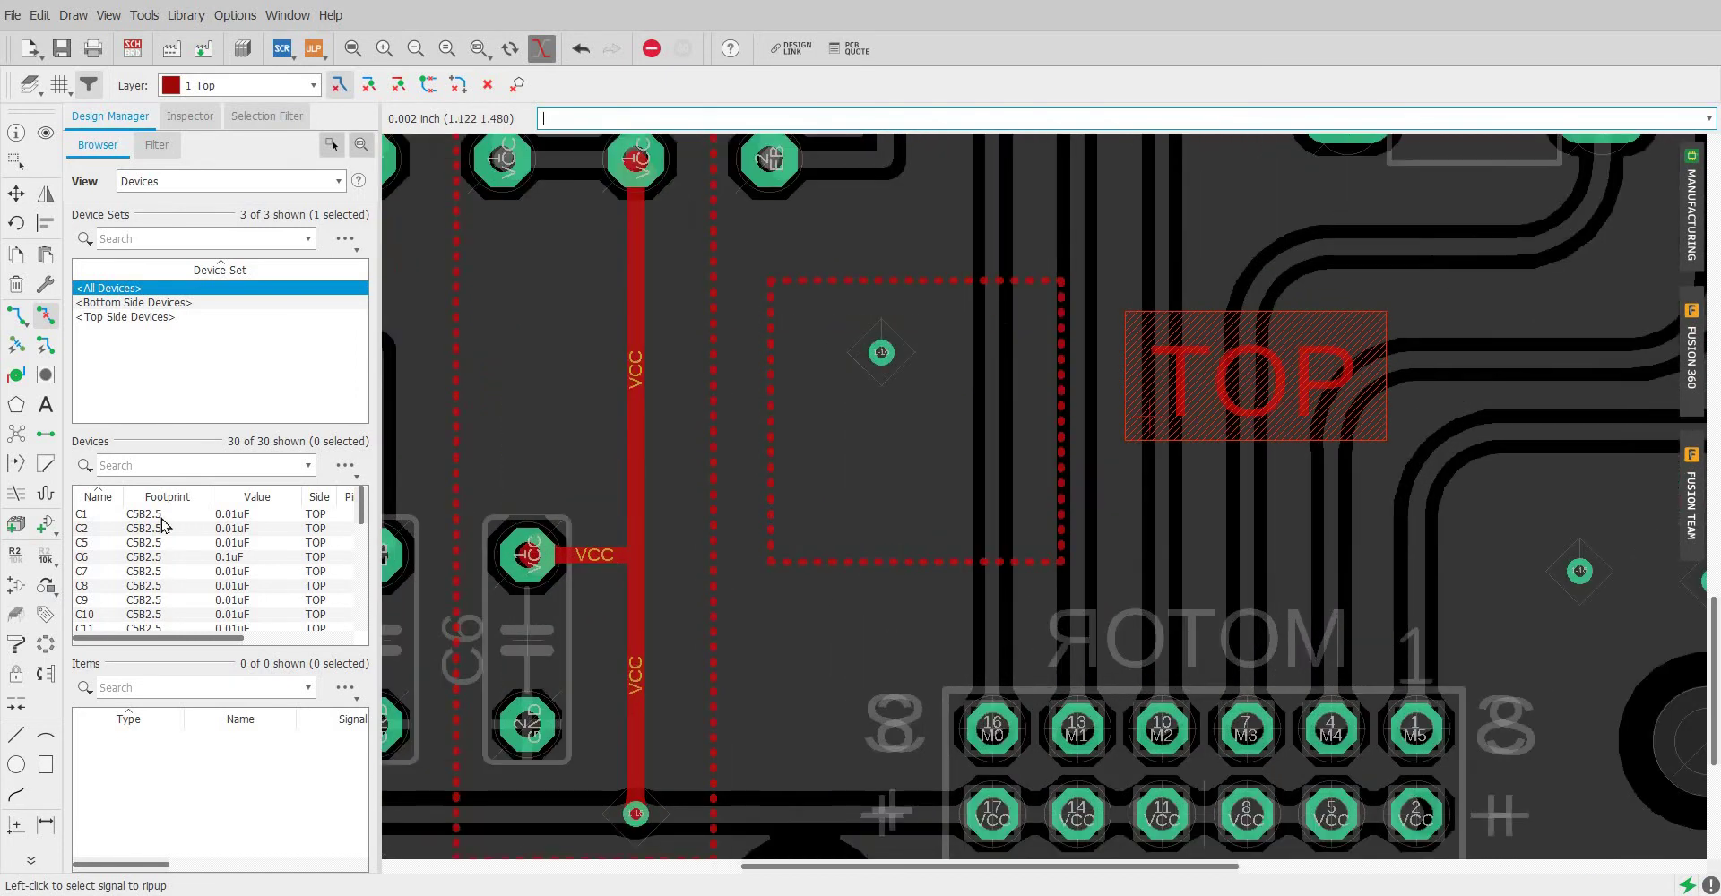
Step: Refill the pours with Ratsnest and inspect the new GND rectangle in the top pour
{"action": "left_click", "coordinate": [17, 436]}
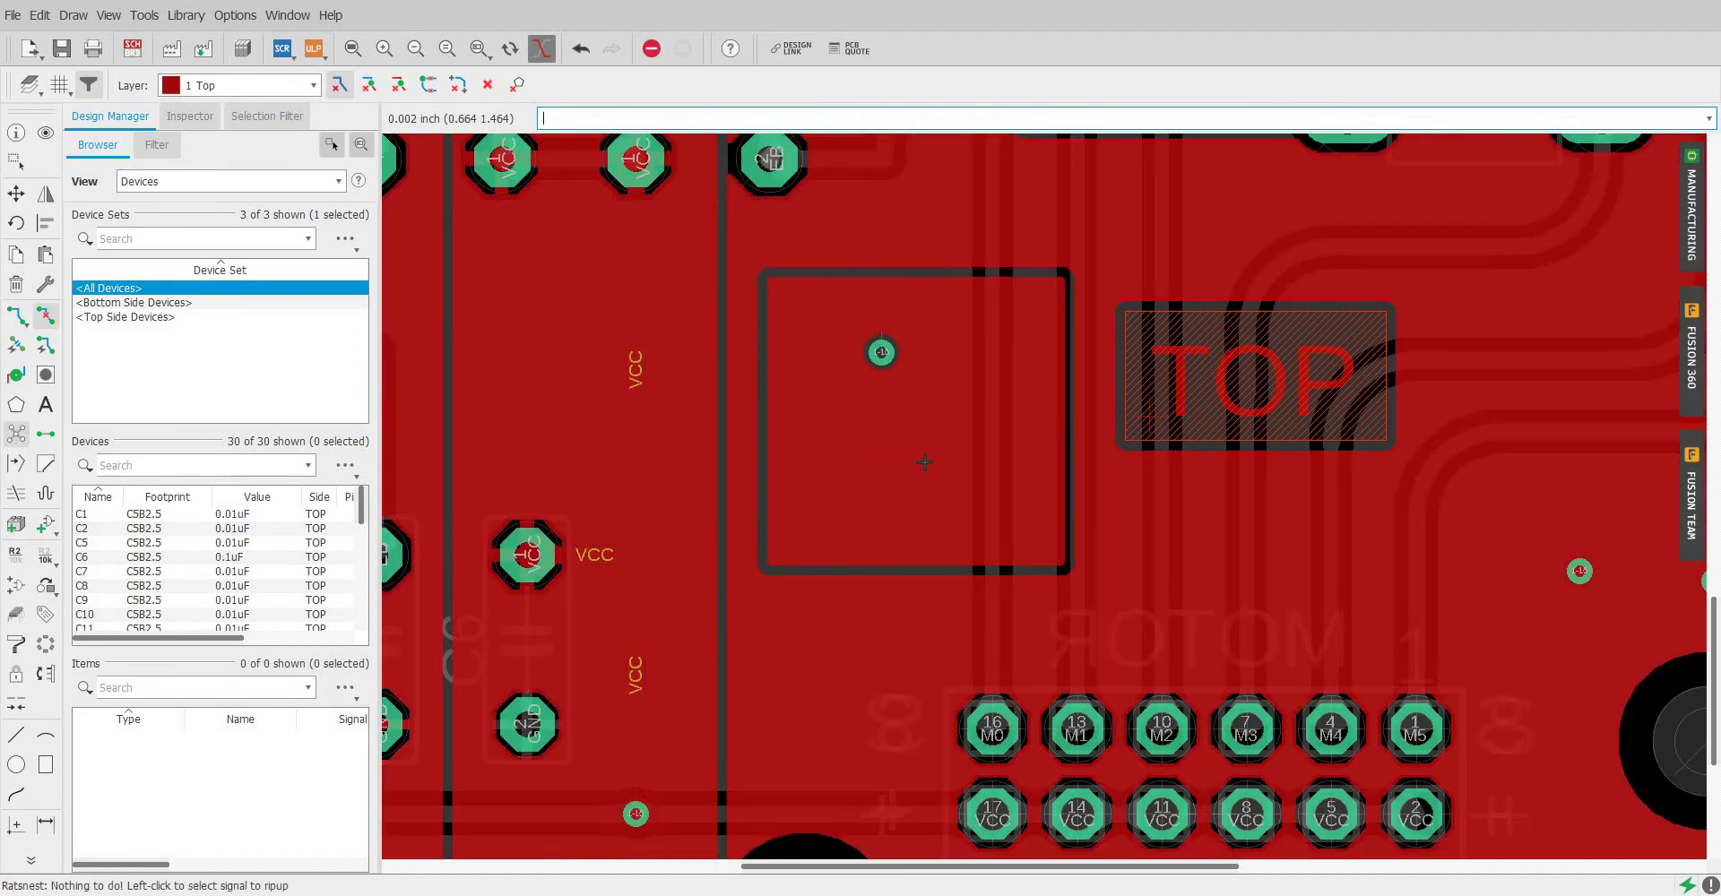
{"action": "scroll", "coordinate": [926, 463], "scroll_direction": "down", "scroll_amount": 2}
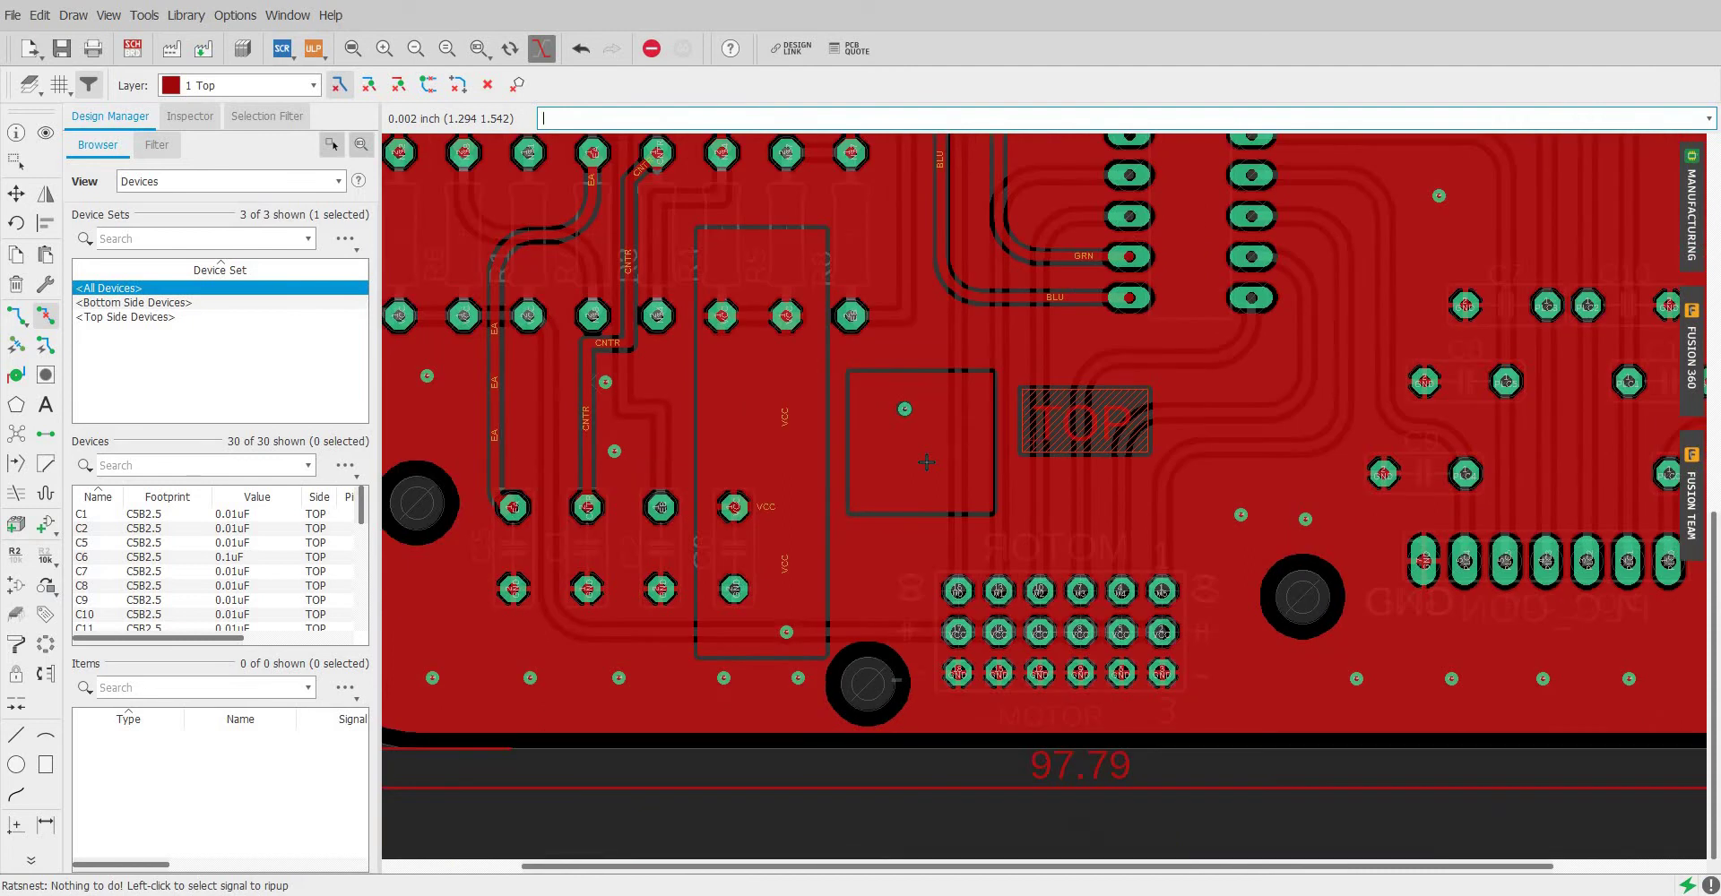
{"action": "scroll", "coordinate": [926, 463], "scroll_direction": "up", "scroll_amount": 3}
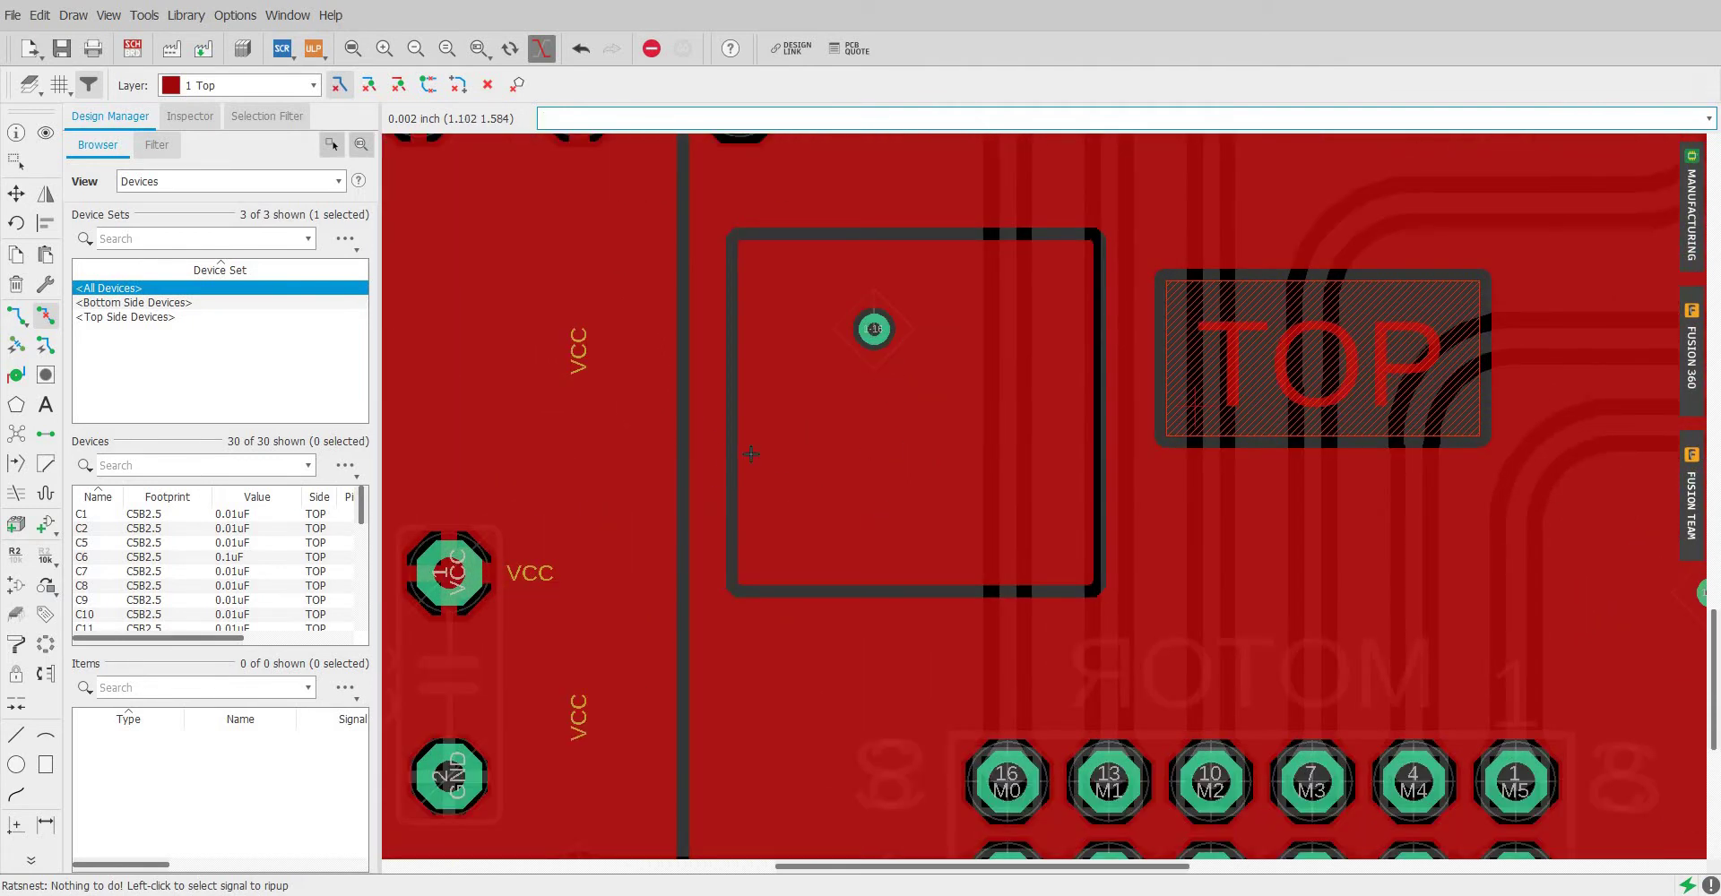
{"action": "scroll", "coordinate": [808, 466], "scroll_direction": "down", "scroll_amount": 2}
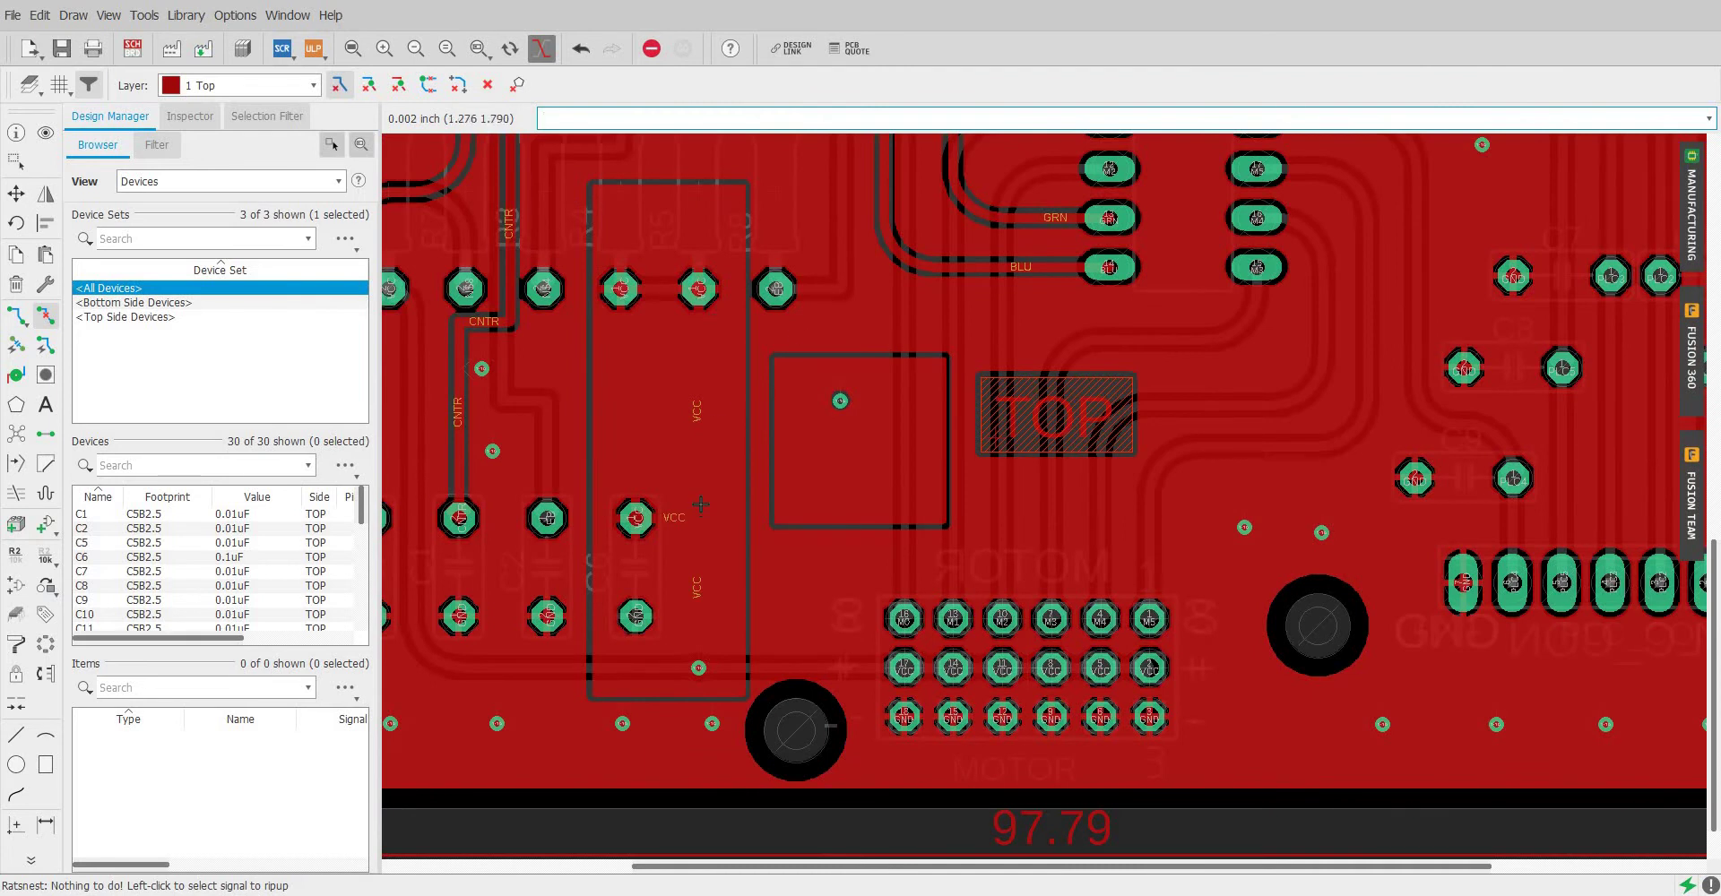
{"action": "scroll", "coordinate": [844, 495], "scroll_direction": "up", "scroll_amount": 2}
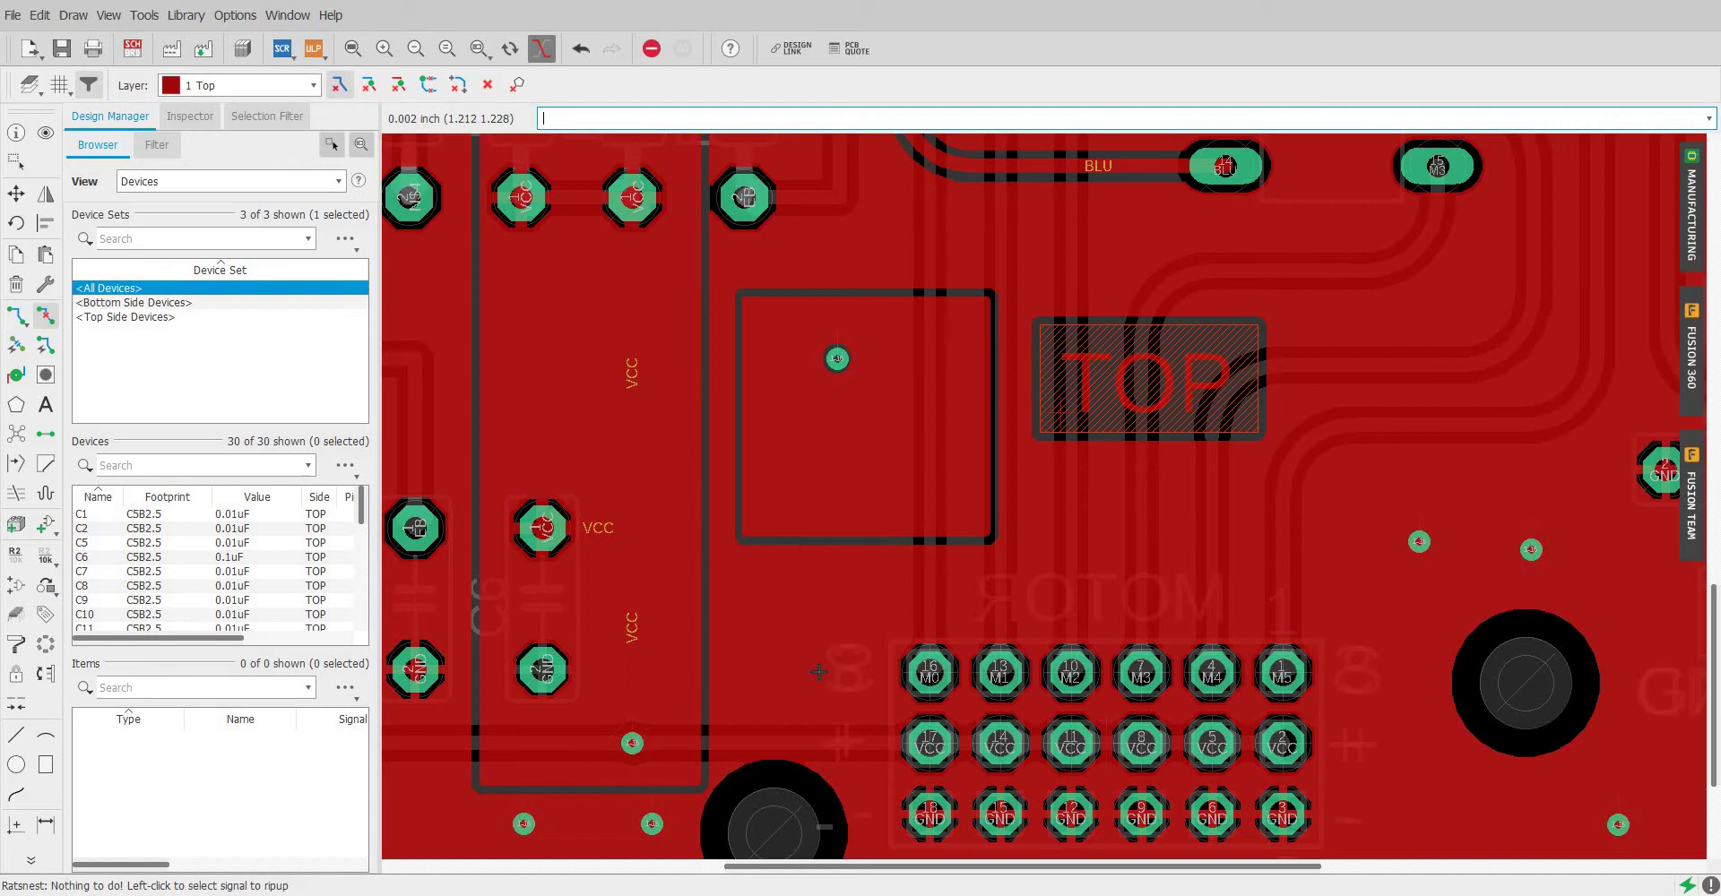
{"action": "scroll", "coordinate": [818, 672], "scroll_direction": "down", "scroll_amount": 2}
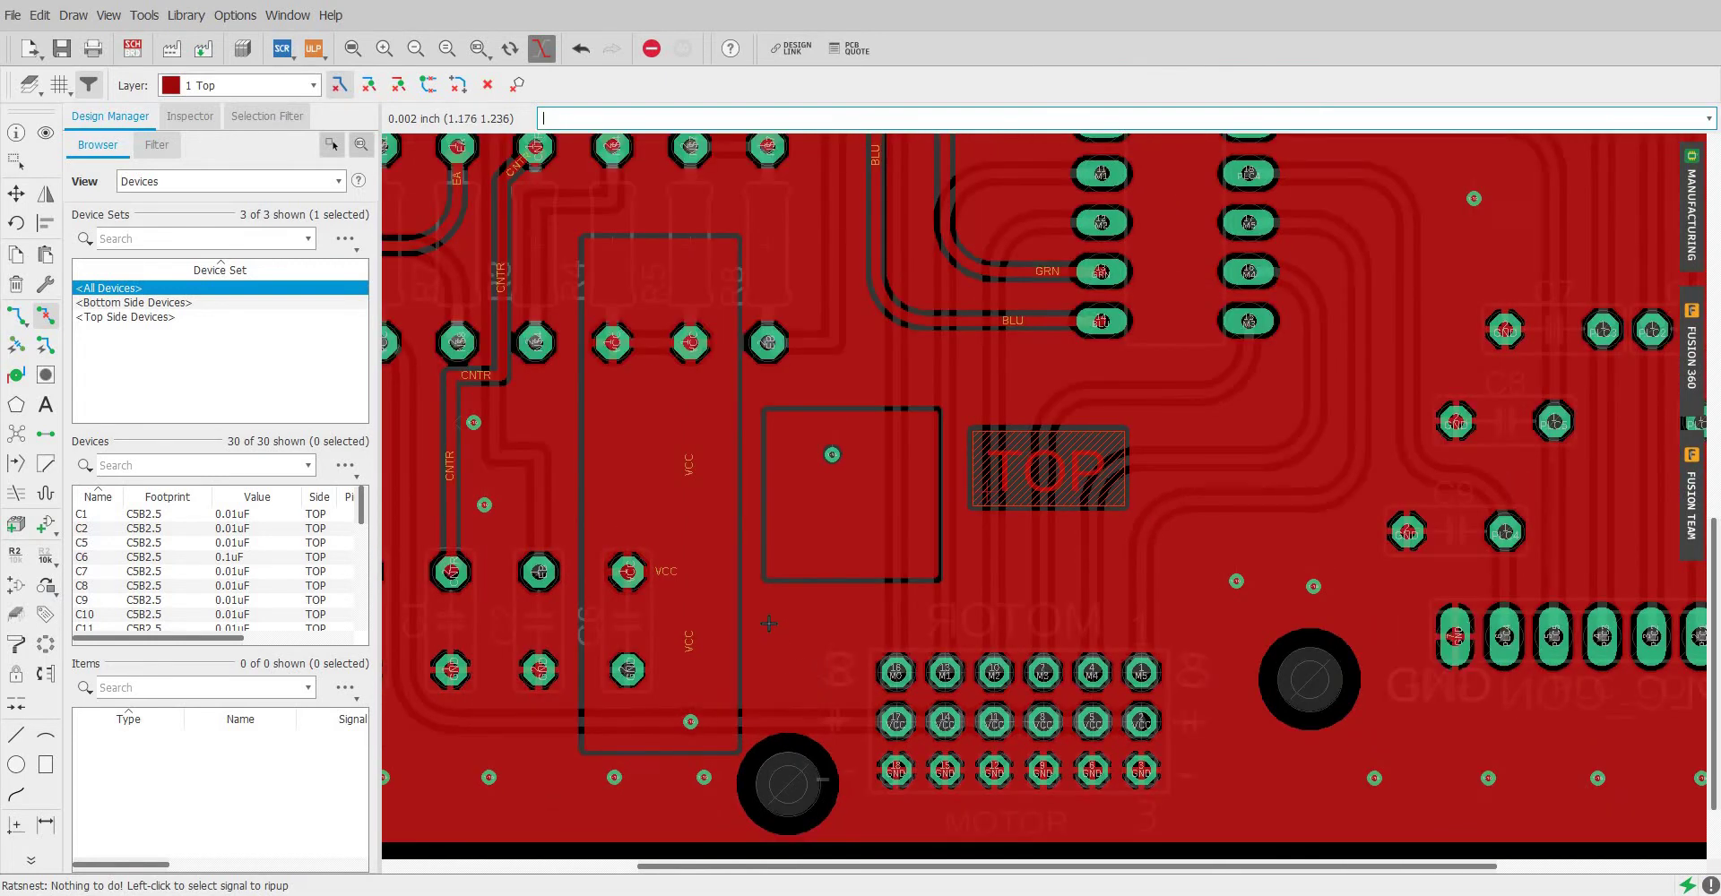
{"action": "middle_click_drag", "start_coordinate": [790, 617], "coordinate": [739, 608]}
{"action": "scroll", "coordinate": [739, 607], "scroll_direction": "up", "scroll_amount": 2}
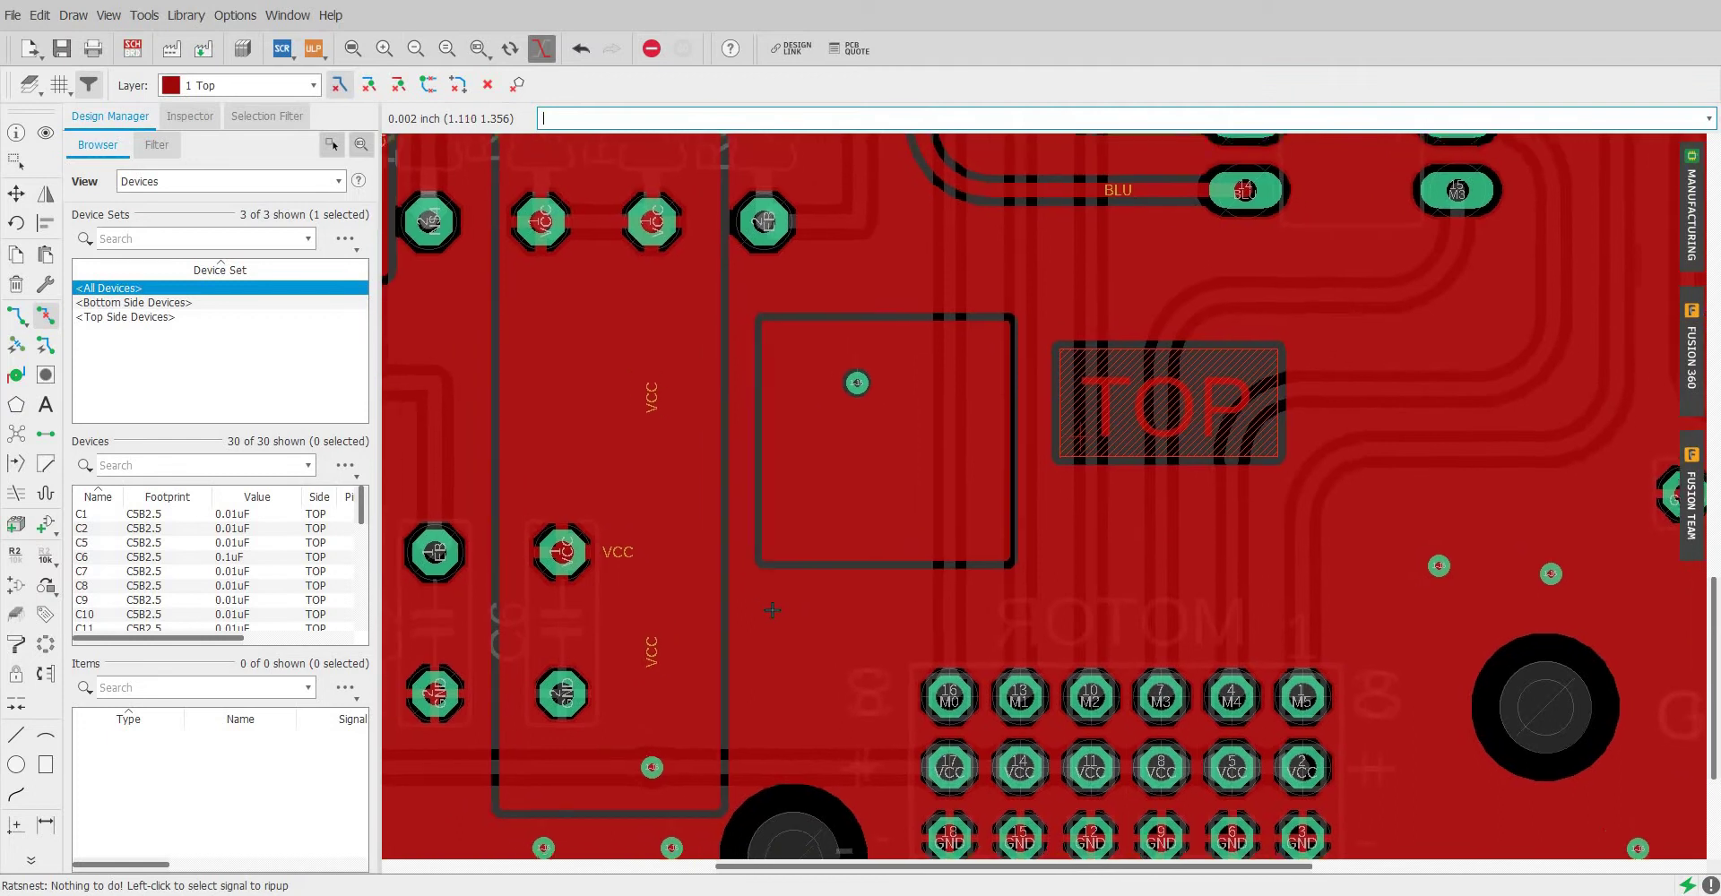
{"action": "scroll", "coordinate": [773, 610], "scroll_direction": "down", "scroll_amount": 1}
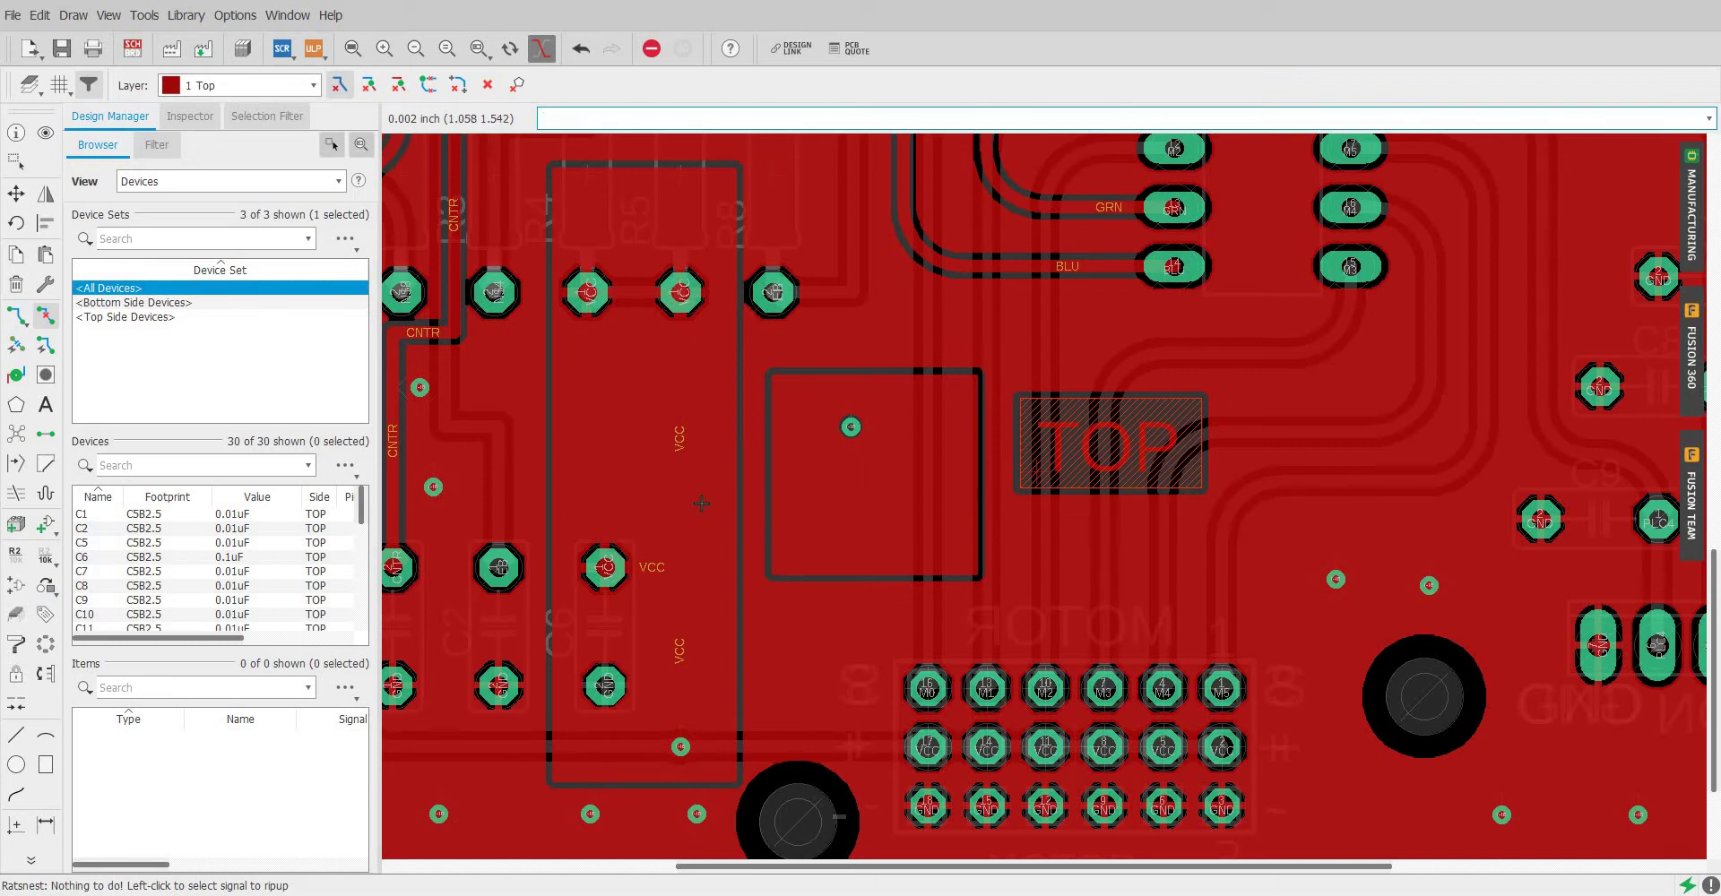
{"action": "scroll", "coordinate": [668, 499], "scroll_direction": "up", "scroll_amount": 1}
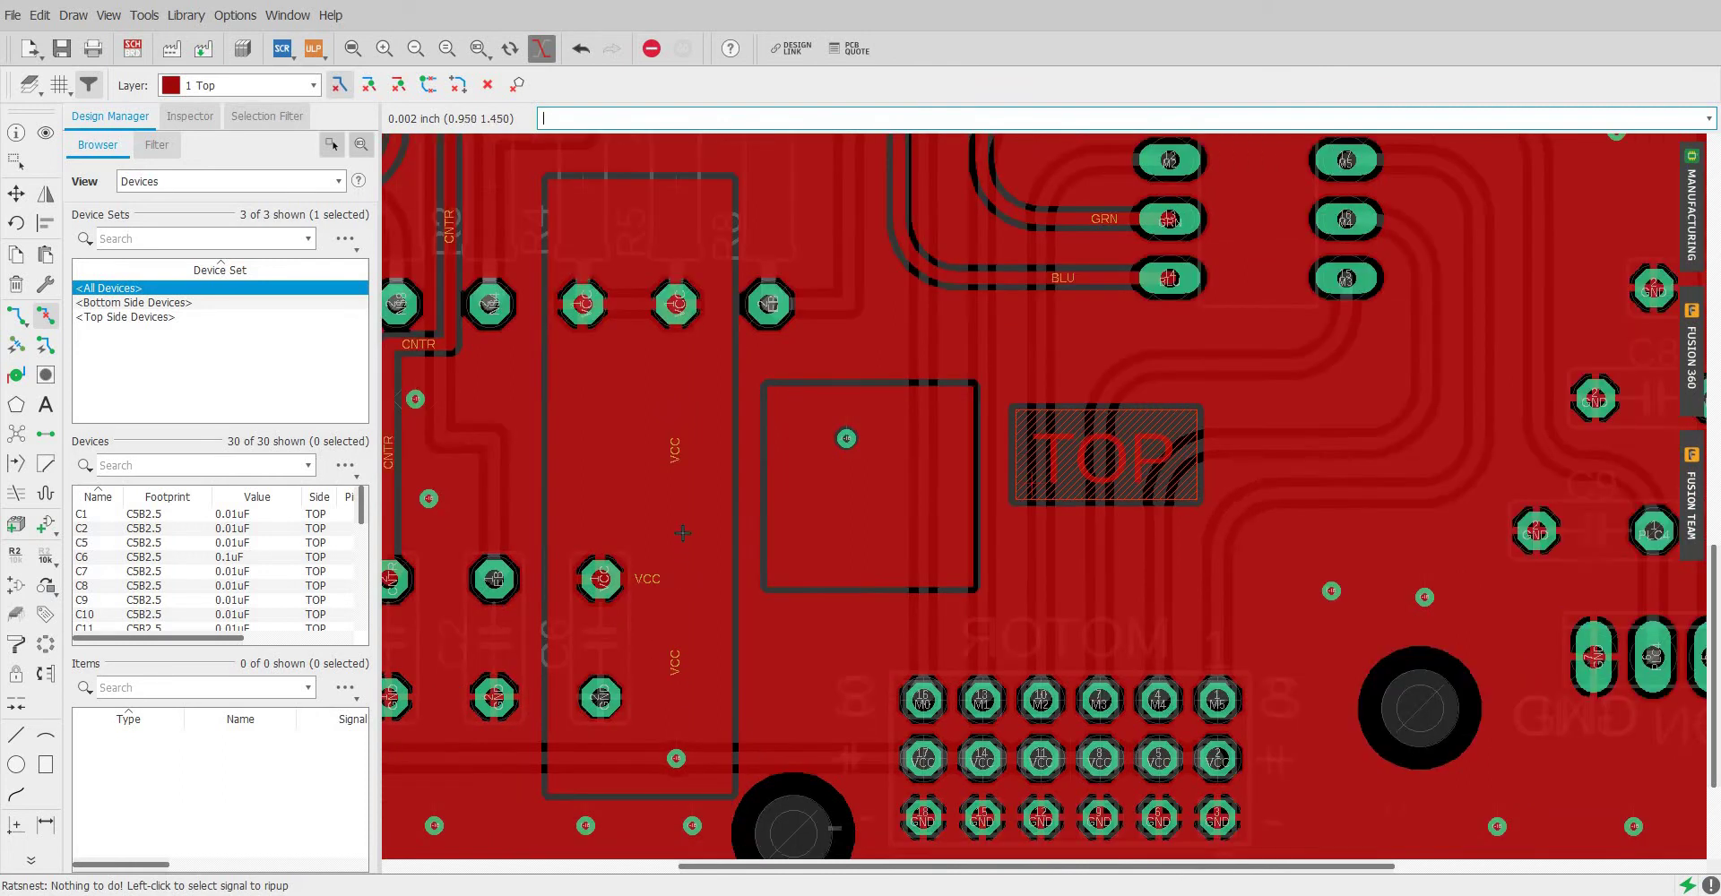
{"action": "scroll", "coordinate": [682, 531], "scroll_direction": "down", "scroll_amount": 1}
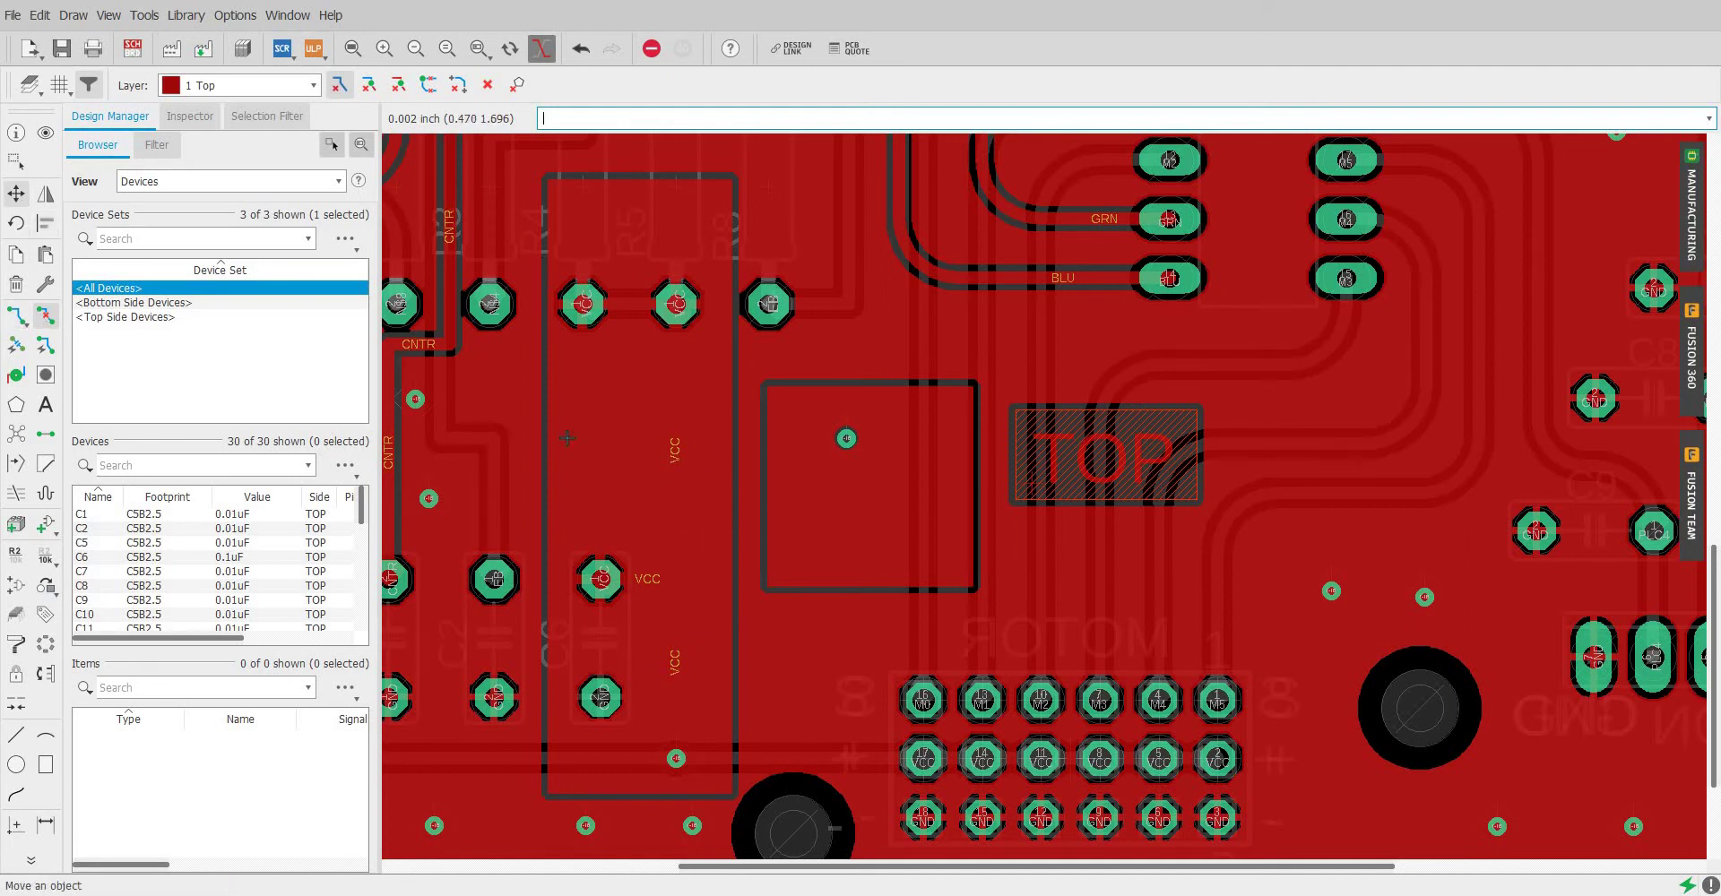
Step: Run Ratsnest to refill the pours, filling the VCC polygon around the R5, R8 and C6 pads
{"action": "left_click", "coordinate": [16, 194]}
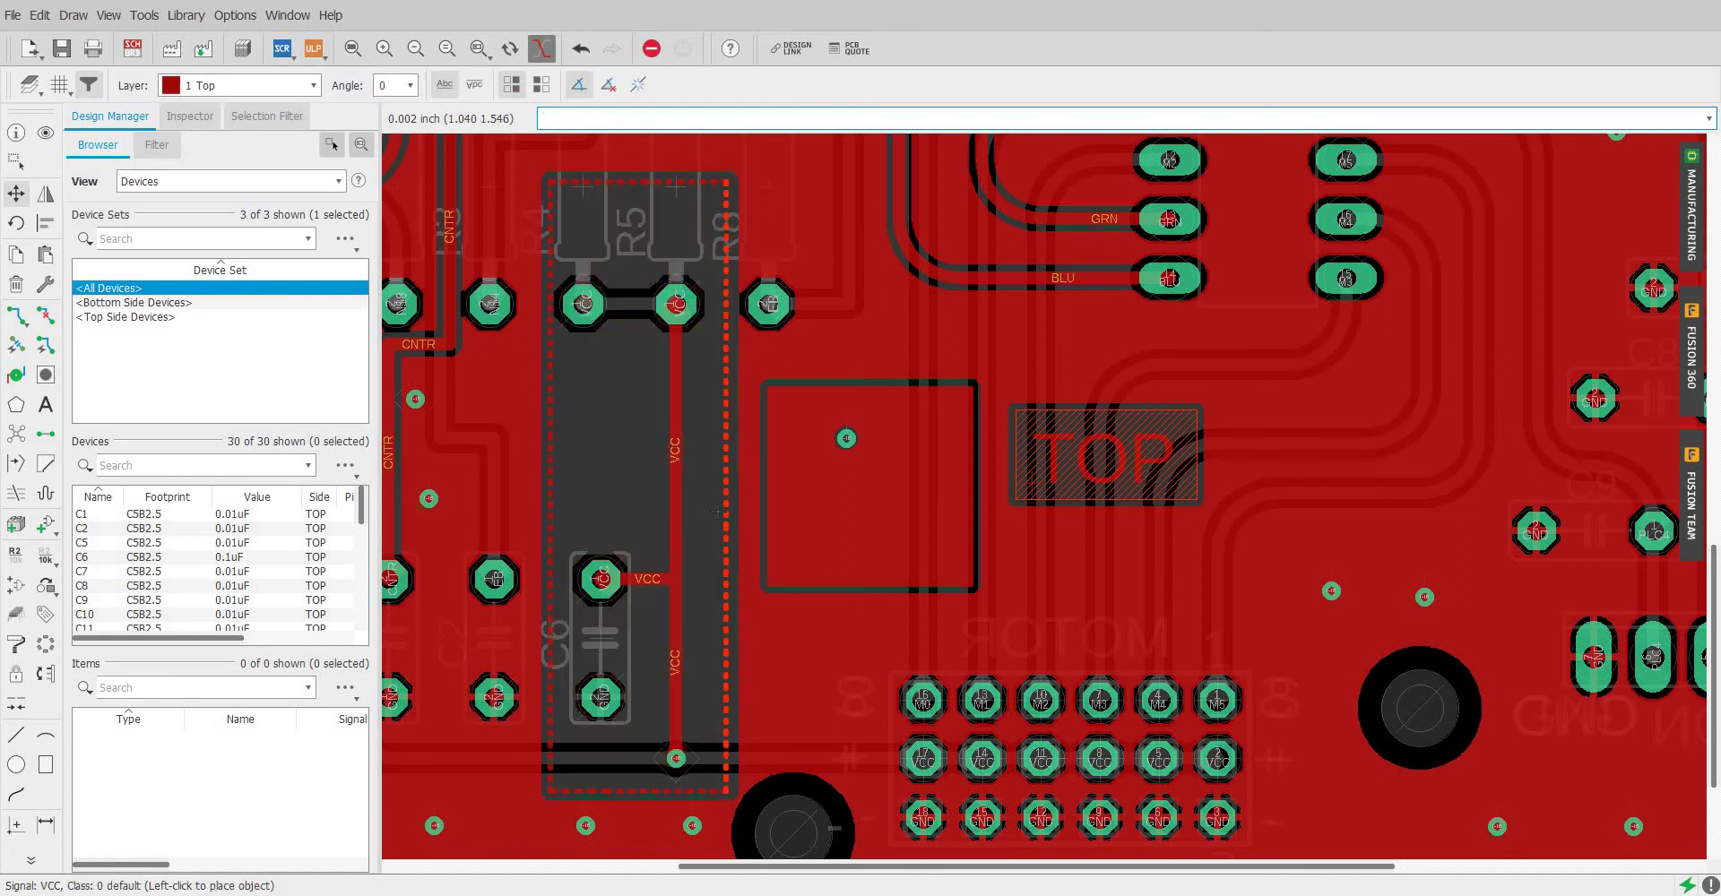
{"action": "left_click", "coordinate": [16, 434]}
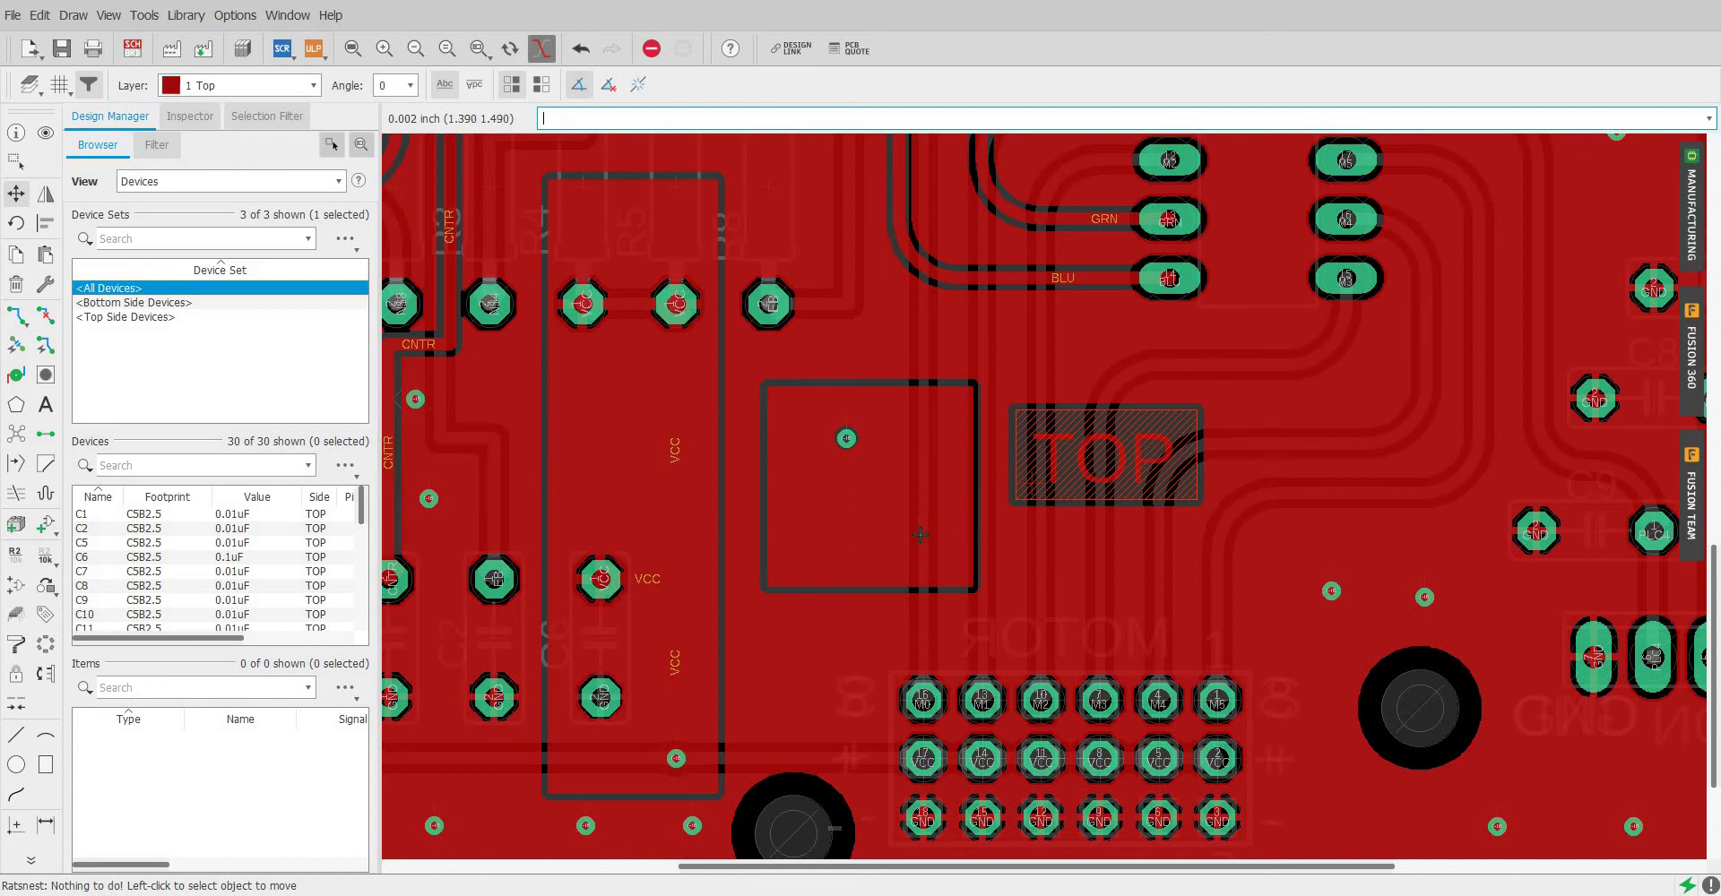
{"action": "scroll", "coordinate": [919, 535], "scroll_direction": "down", "scroll_amount": 3}
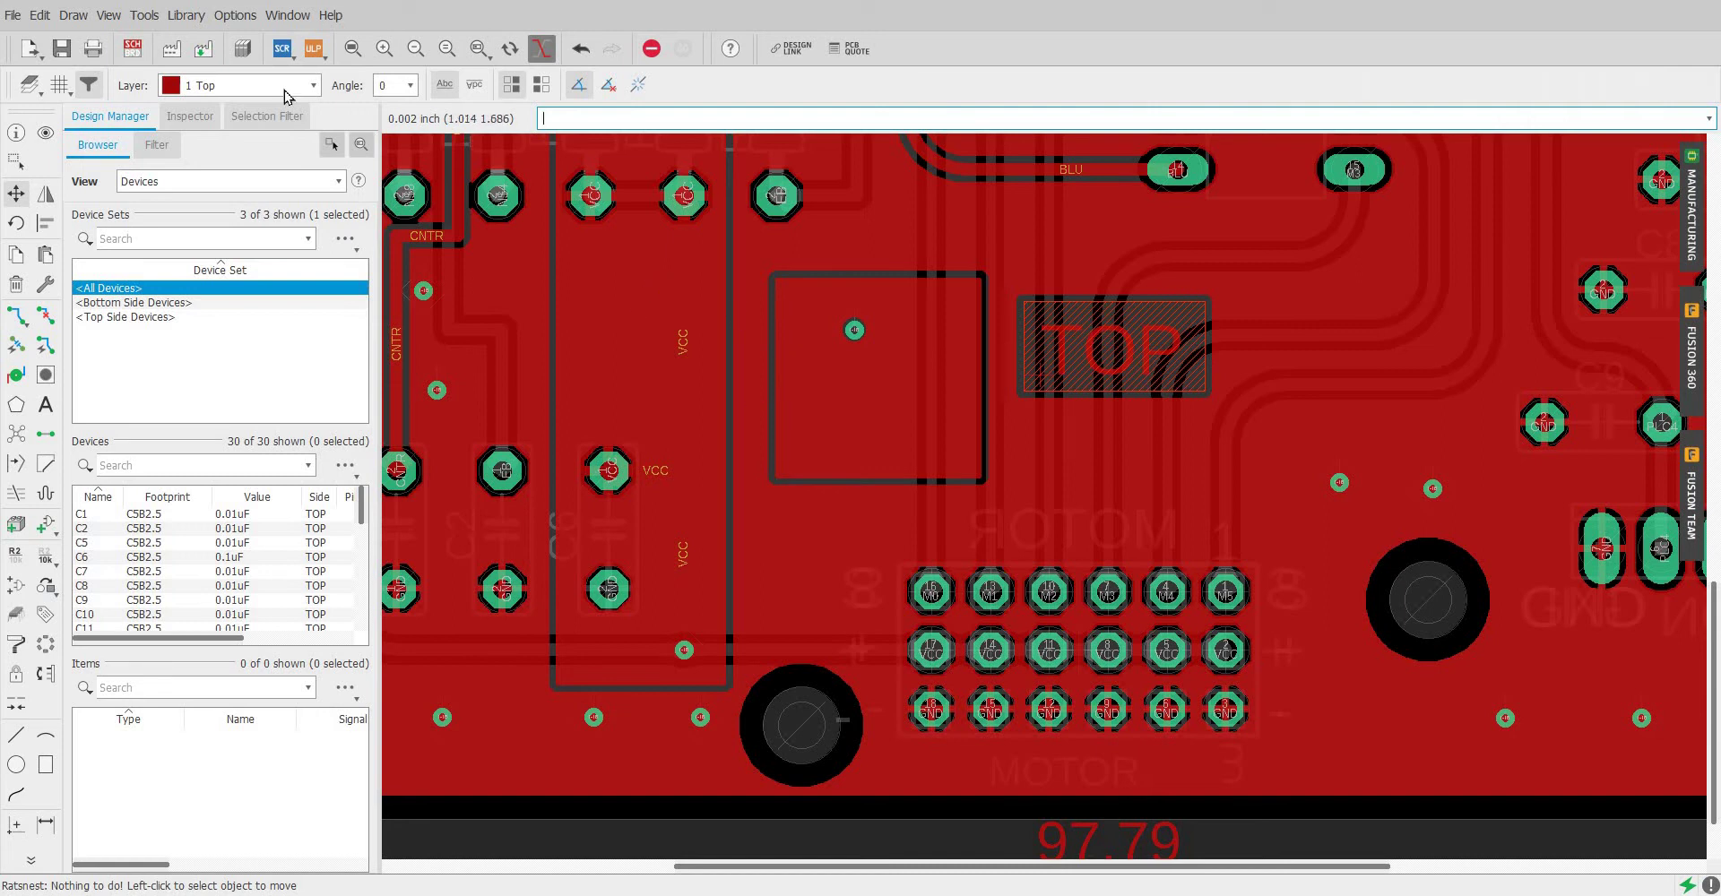
Step: Switch the drawing layer to 16 Bottom and start a copper polygon
{"action": "left_click", "coordinate": [269, 90]}
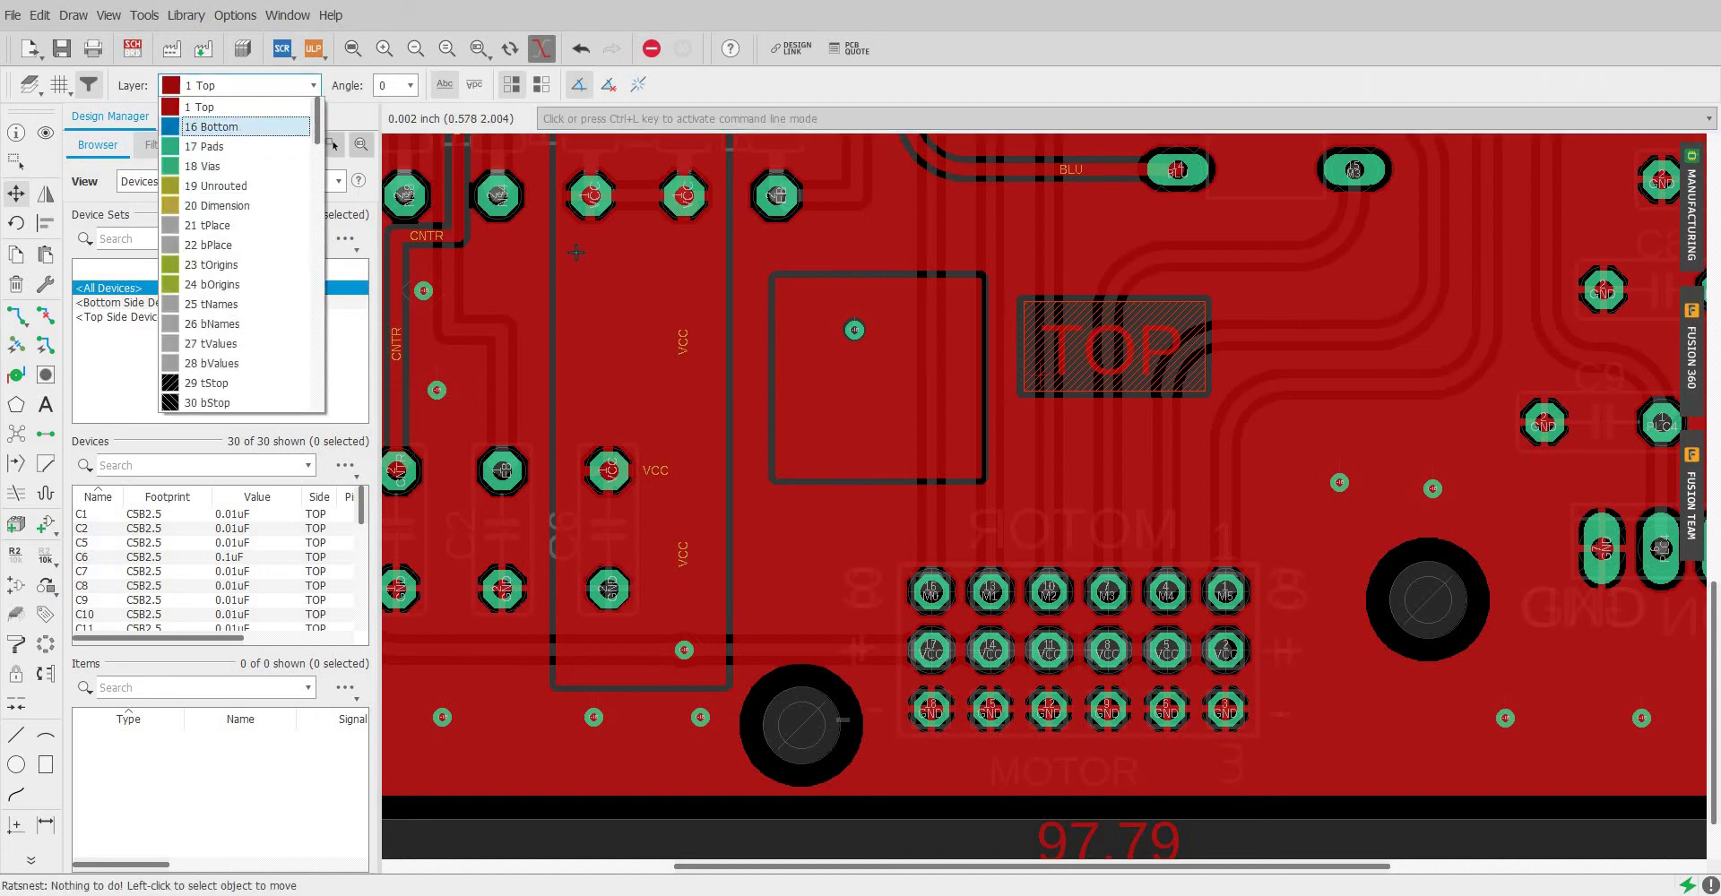
{"action": "left_click", "coordinate": [243, 128]}
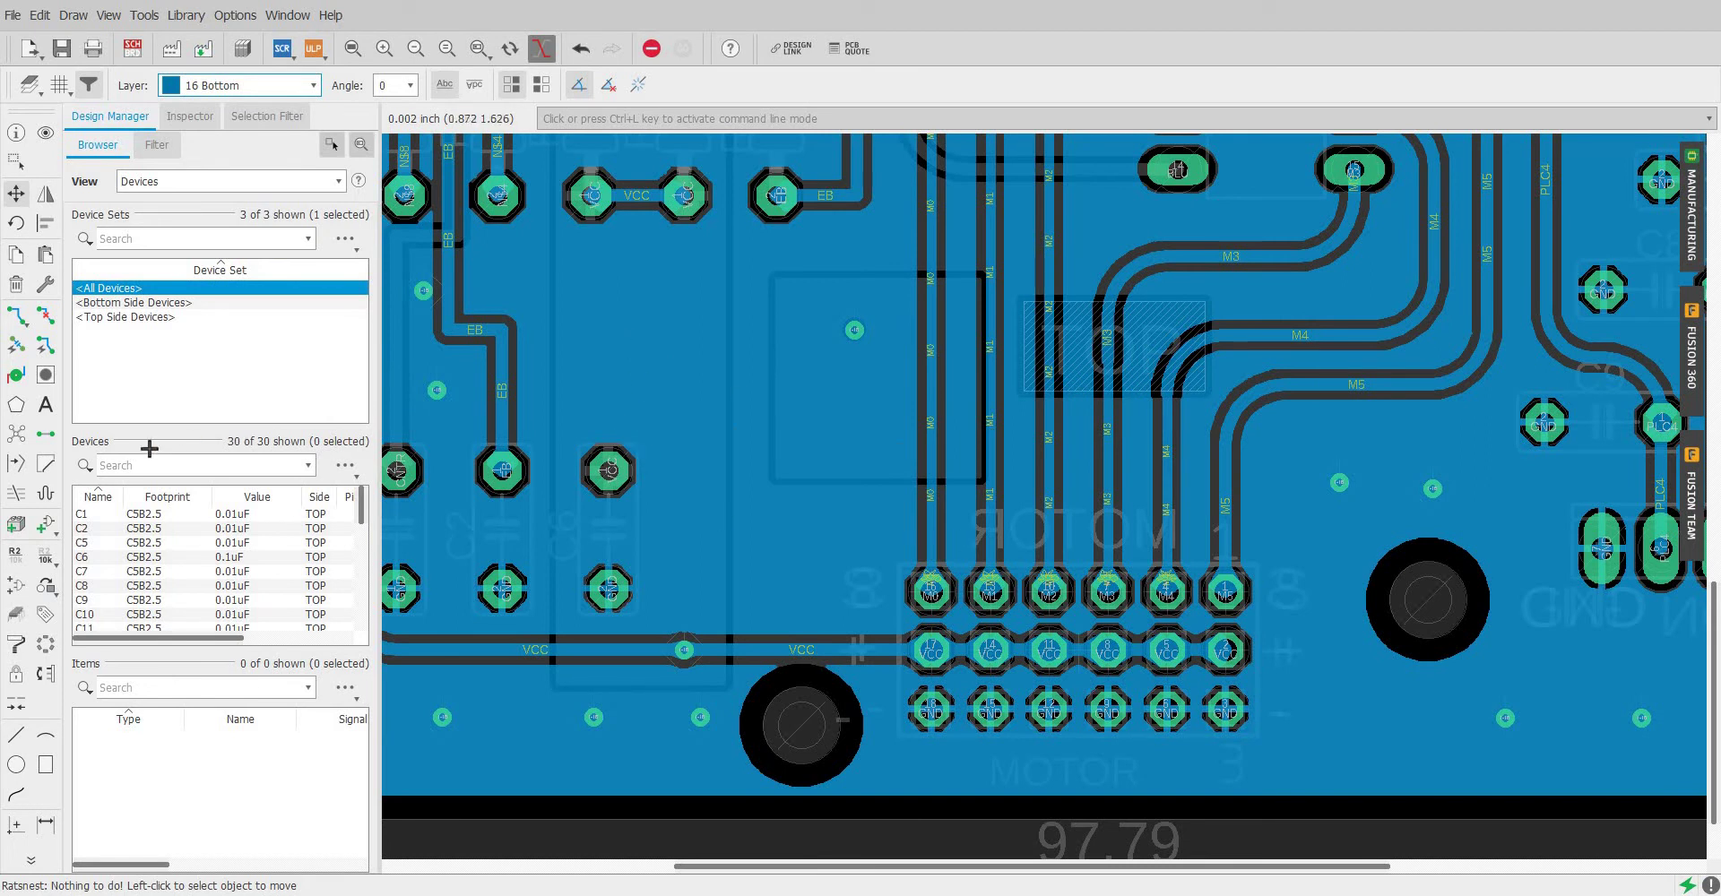
{"action": "left_click", "coordinate": [16, 404]}
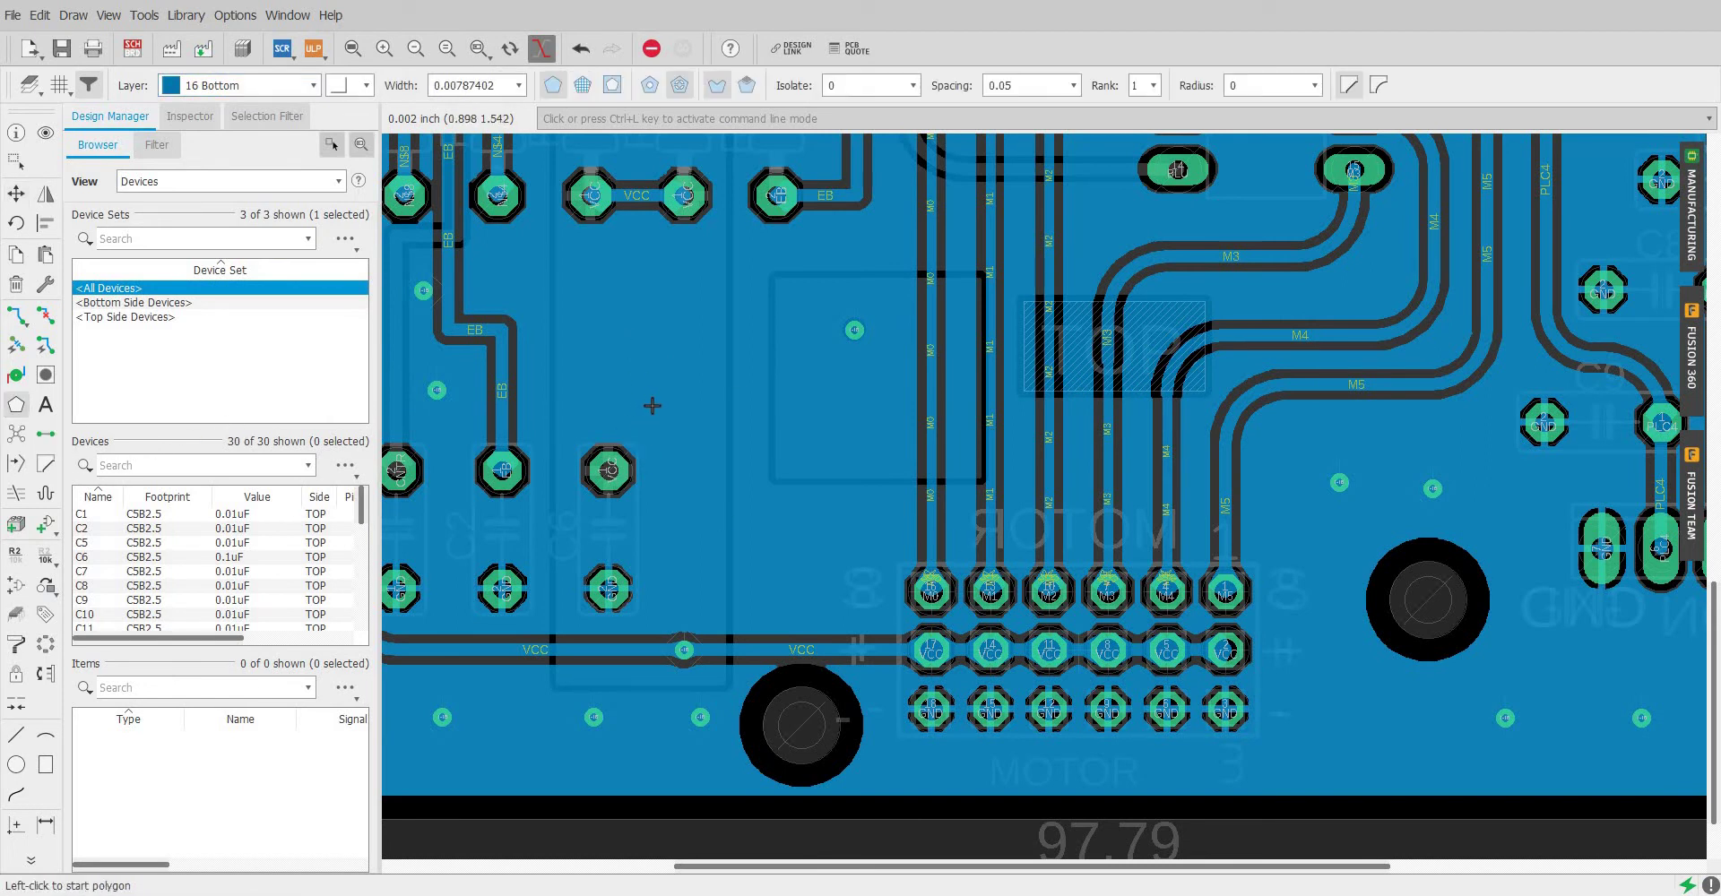
{"action": "scroll", "coordinate": [684, 403], "scroll_direction": "left", "scroll_amount": 2}
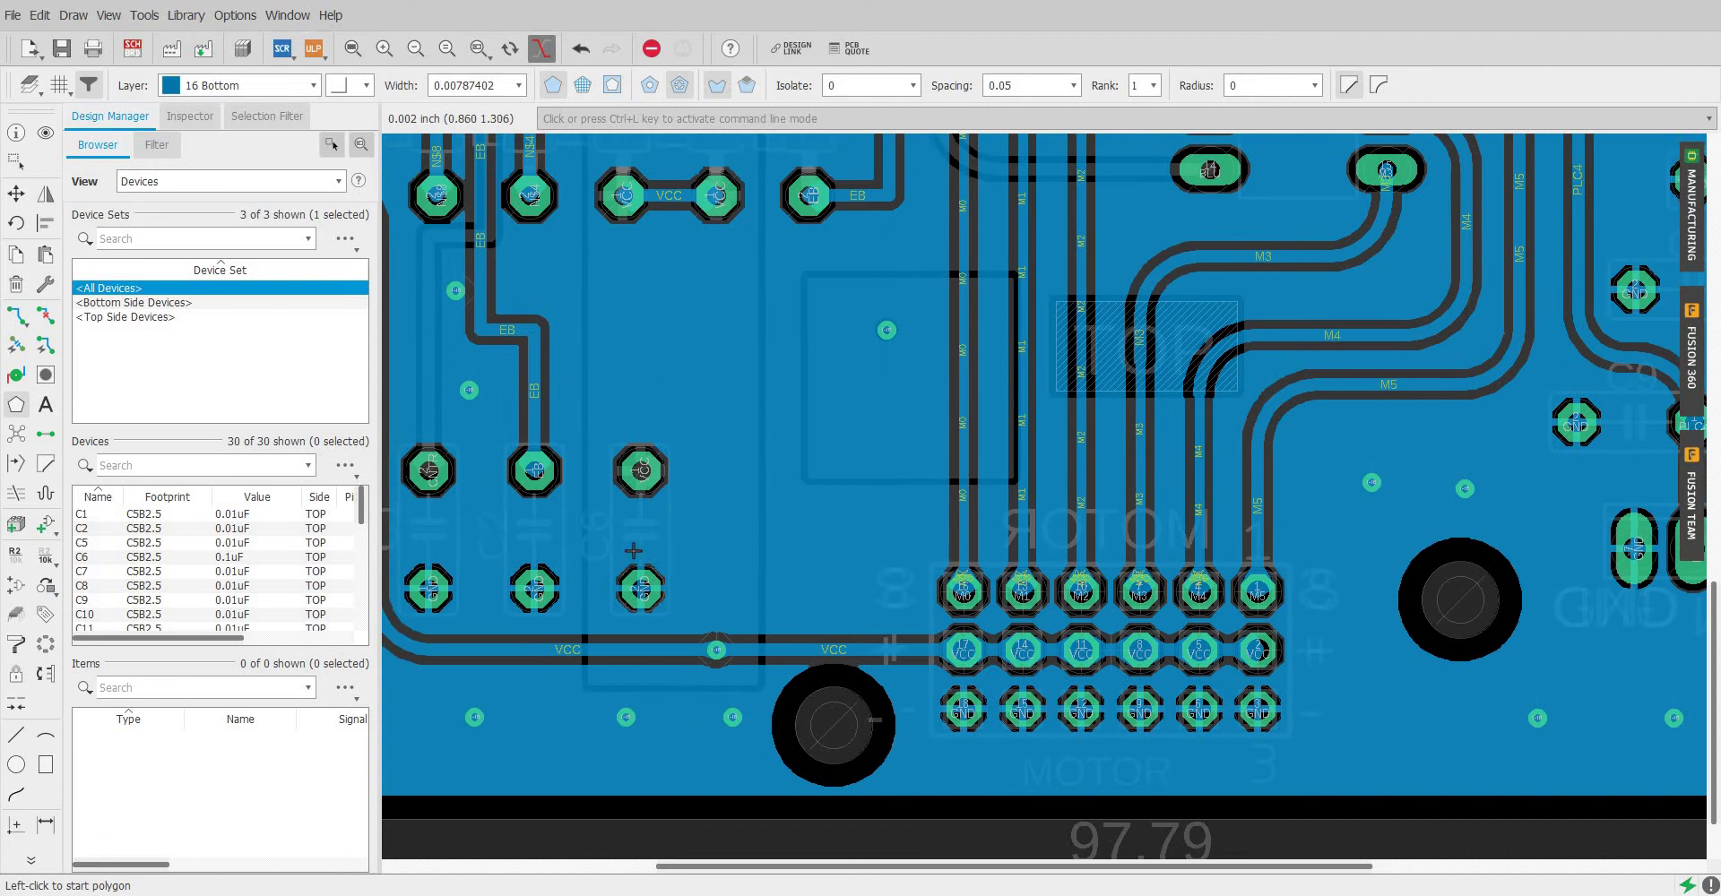
{"action": "scroll", "coordinate": [635, 545], "scroll_direction": "left", "scroll_amount": 2}
{"action": "scroll", "coordinate": [432, 565], "scroll_direction": "up", "scroll_amount": 3}
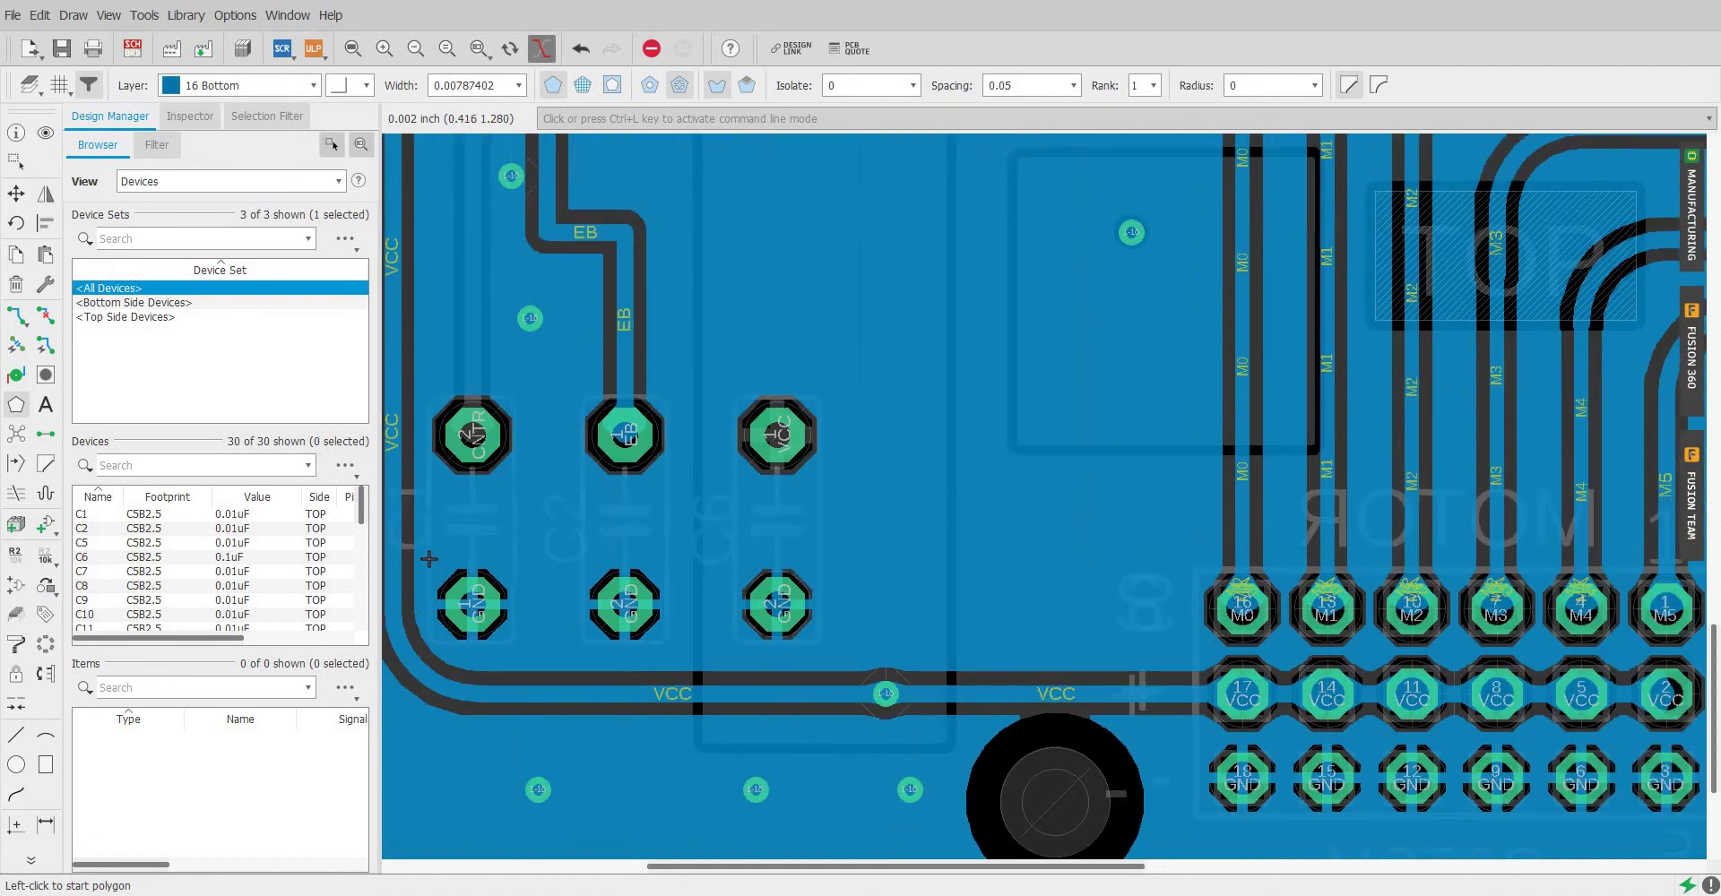
{"action": "scroll", "coordinate": [509, 705], "scroll_direction": "down", "scroll_amount": 1}
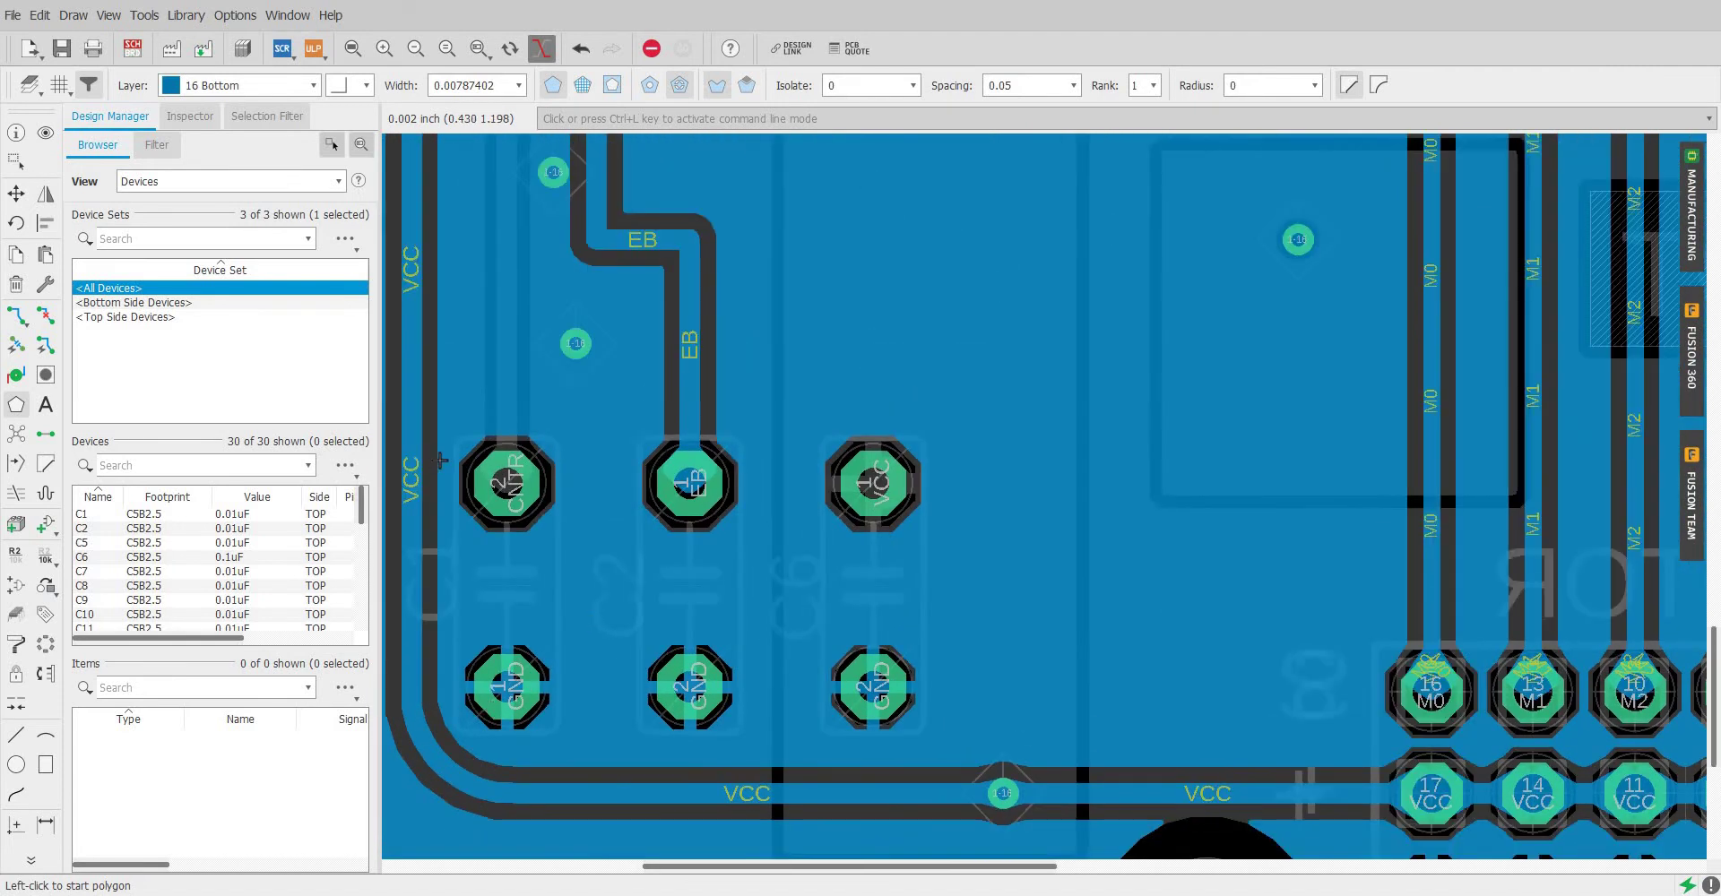
Step: Draw a closed polygon around the capacitors and name its signal VCC
{"action": "left_click", "coordinate": [406, 375]}
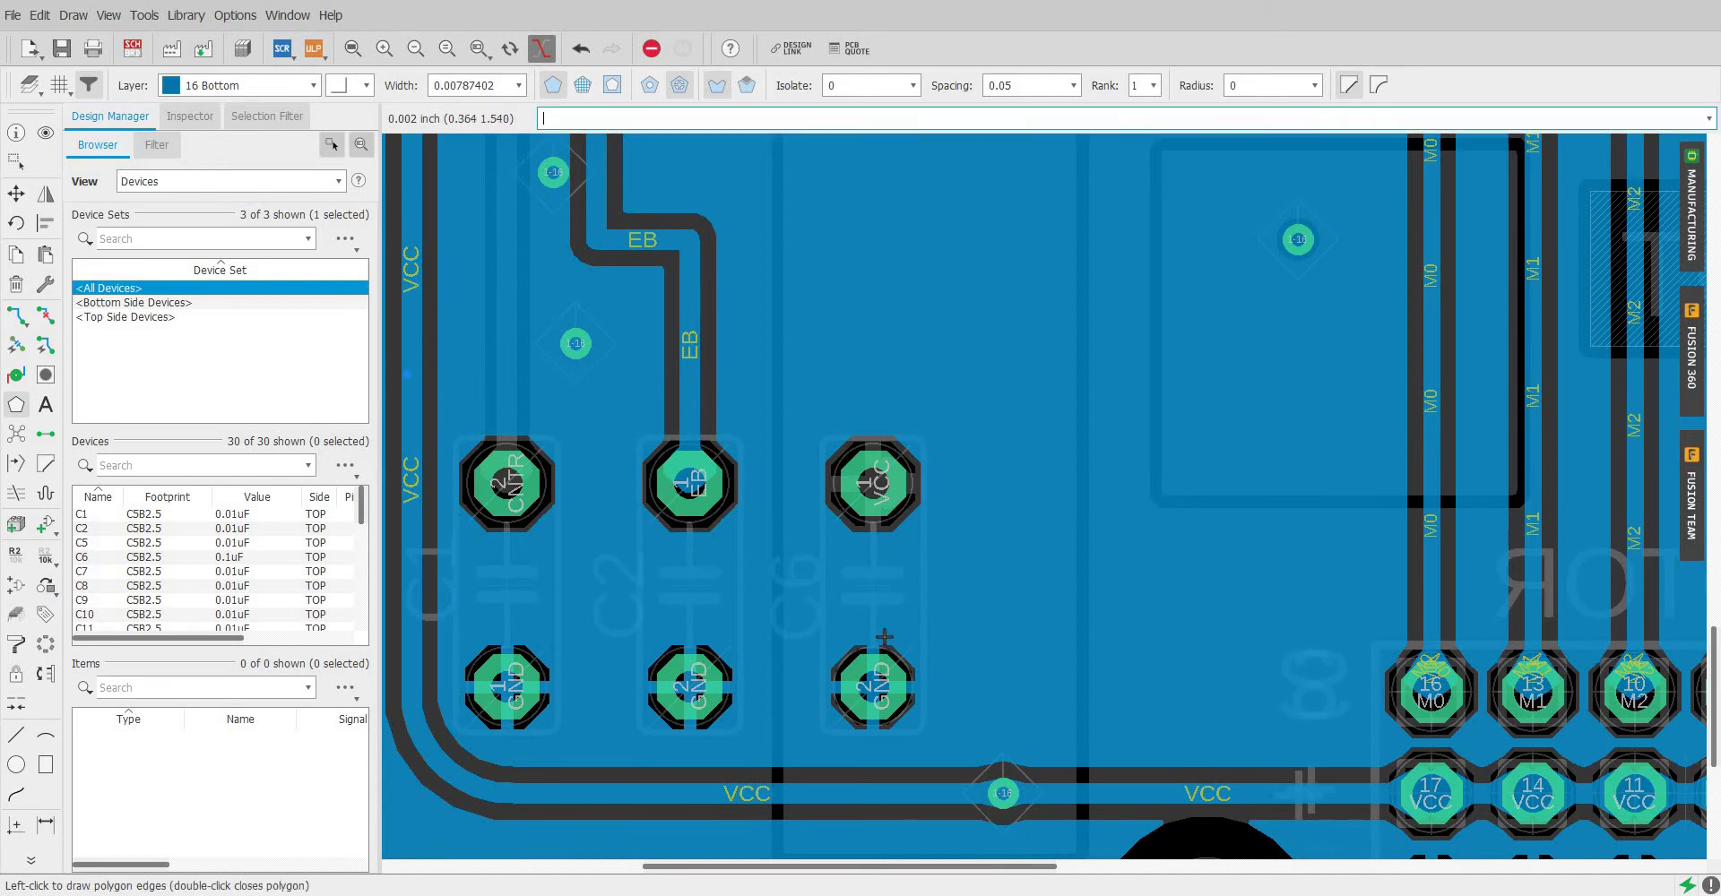
{"action": "left_click", "coordinate": [1085, 829]}
{"action": "scroll", "coordinate": [399, 366], "scroll_direction": "up", "scroll_amount": 8}
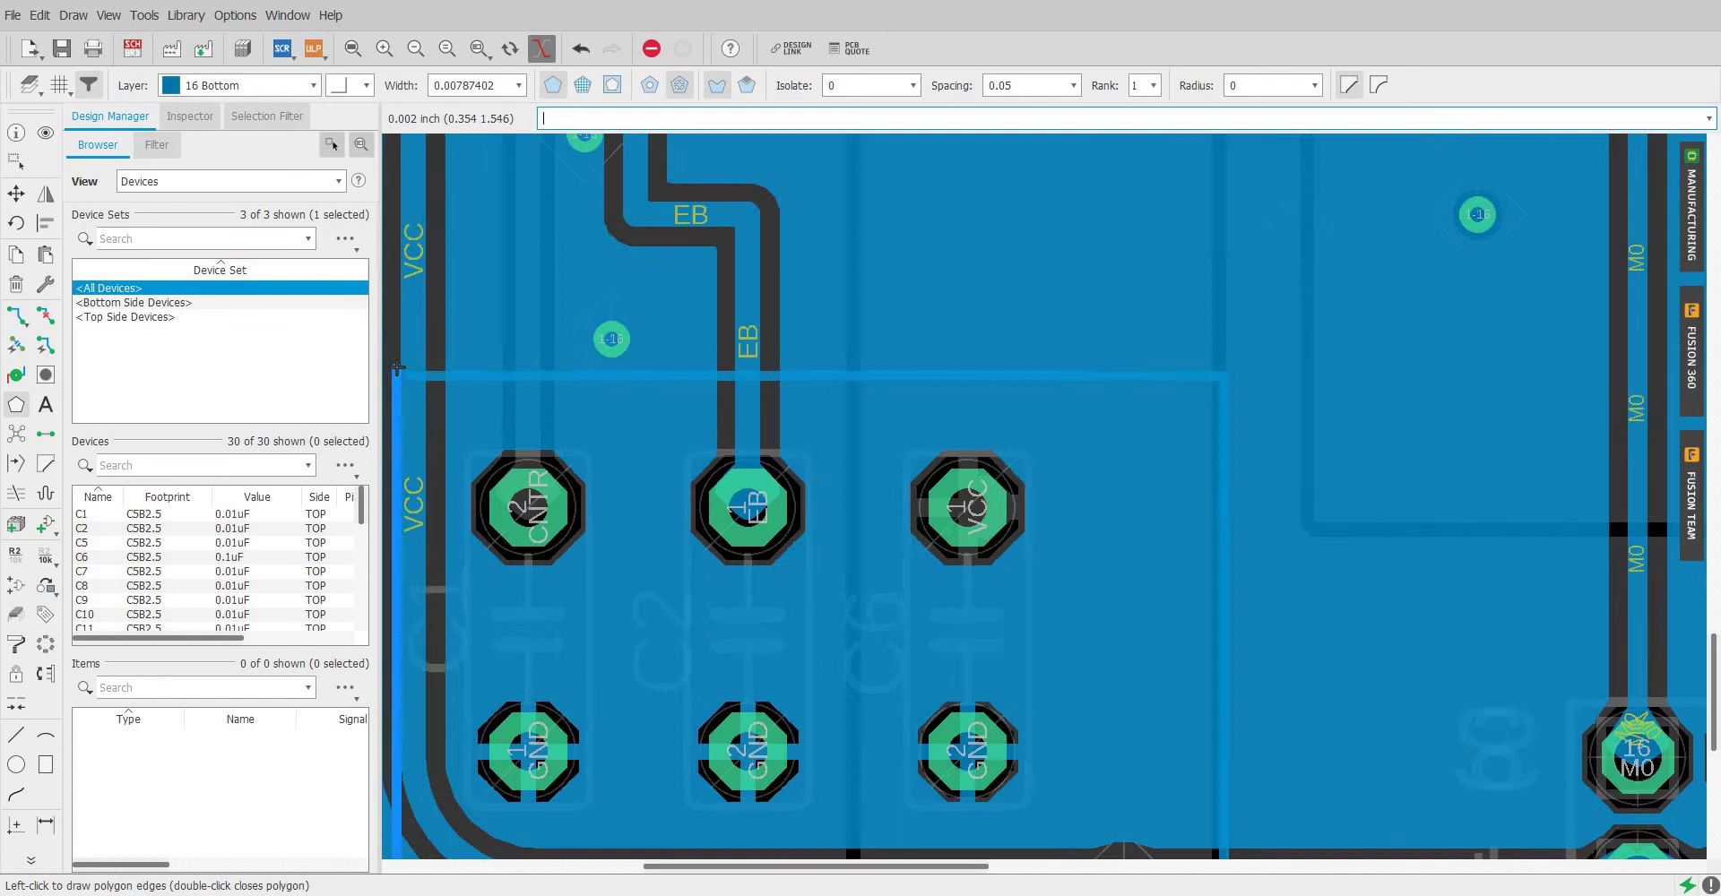
{"action": "scroll", "coordinate": [418, 398], "scroll_direction": "up", "scroll_amount": 2}
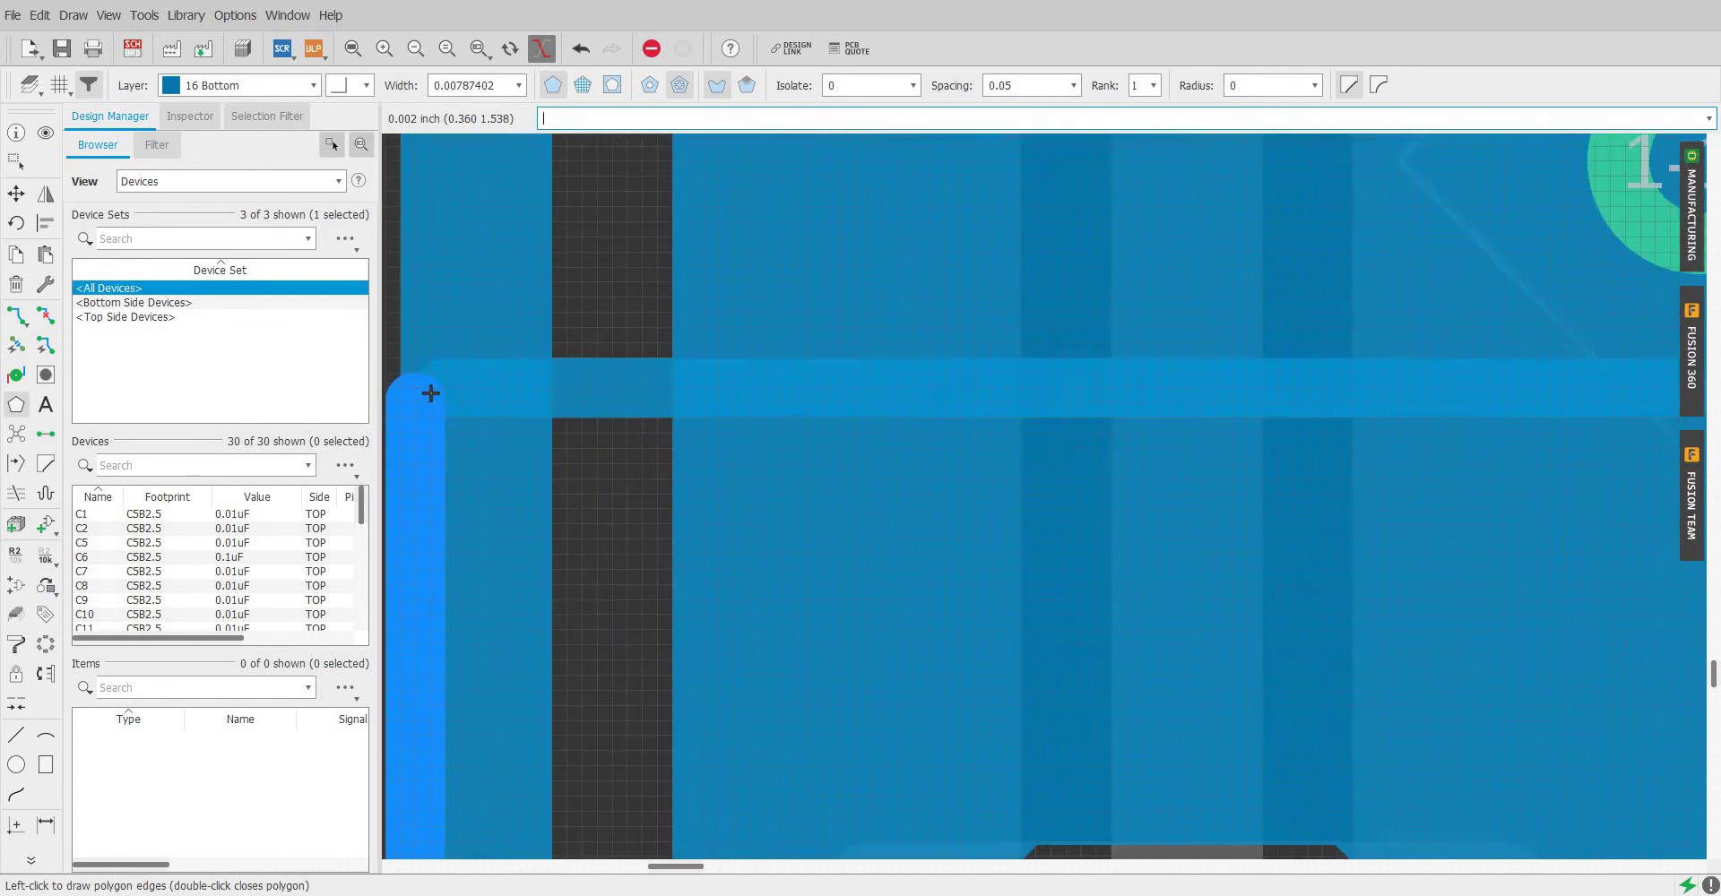
{"action": "left_click", "coordinate": [445, 401]}
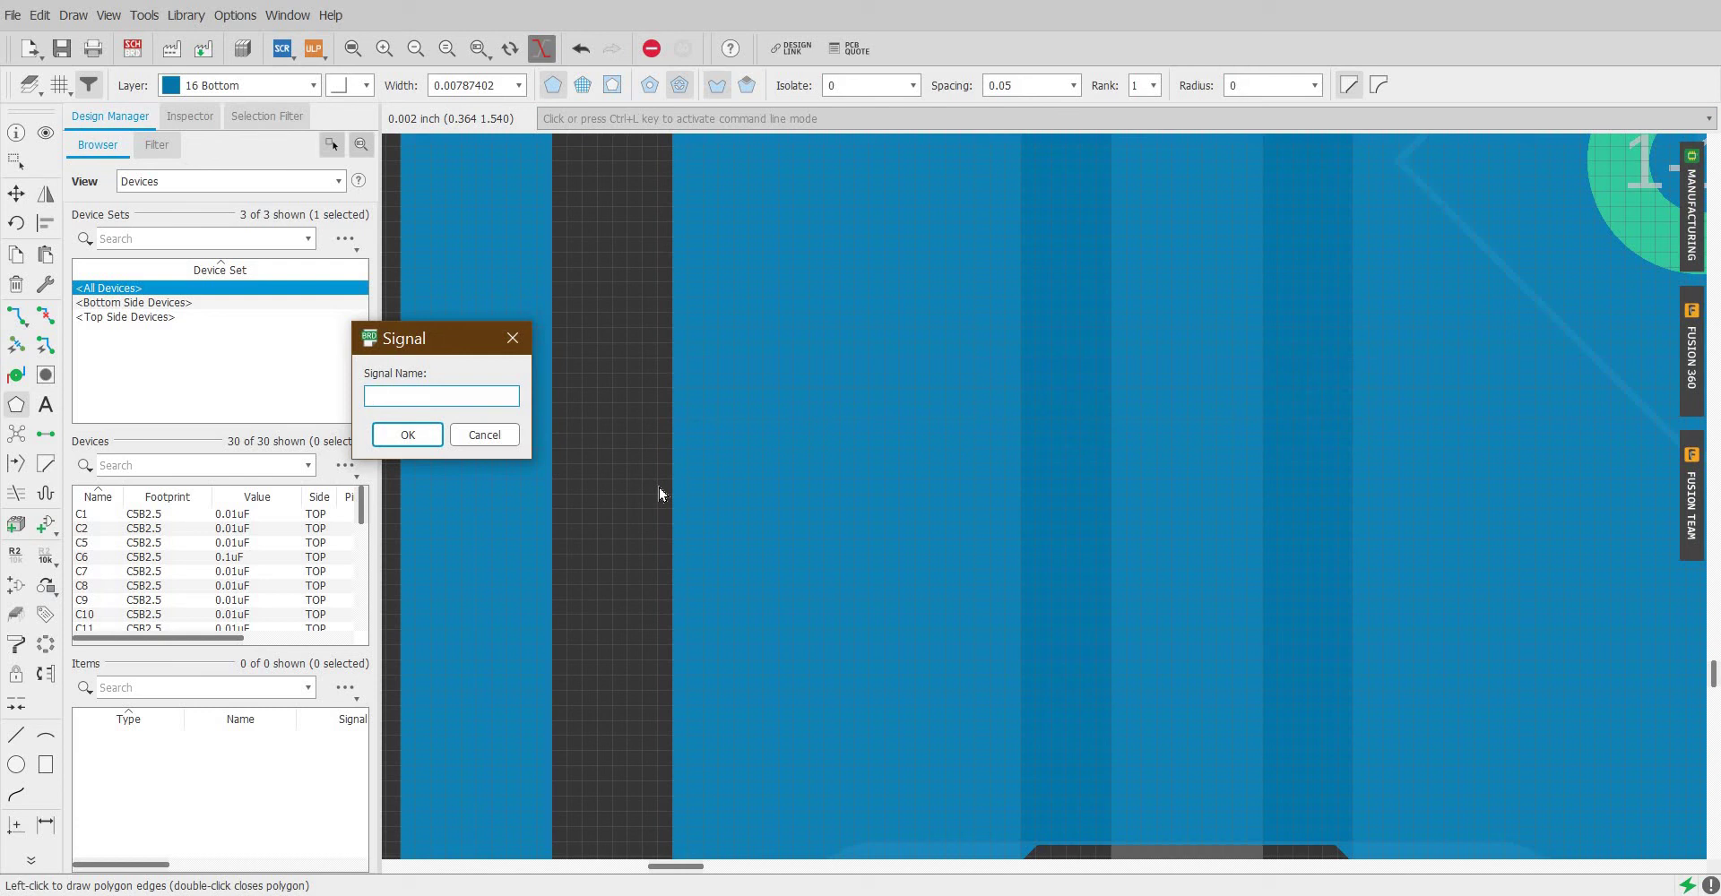
{"action": "type", "text": "VCC"}
{"action": "left_click", "coordinate": [407, 435]}
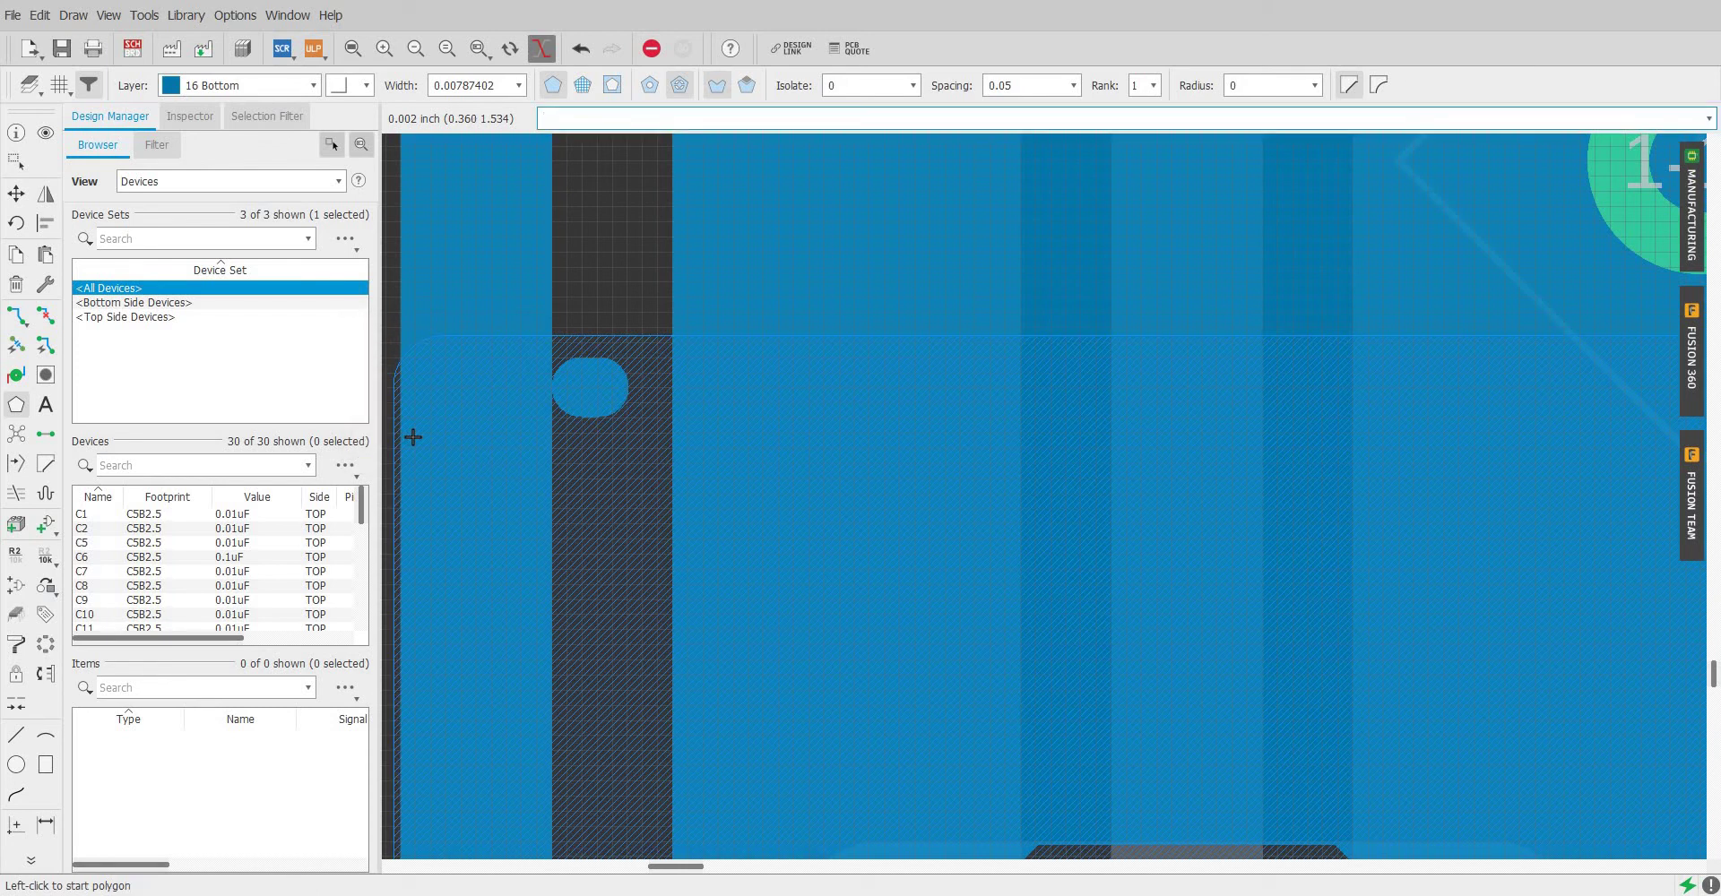
Step: Change the new bottom polygon's signal name from VCC to GND2 in its Properties
{"action": "right_click", "coordinate": [562, 441]}
{"action": "left_click", "coordinate": [587, 697]}
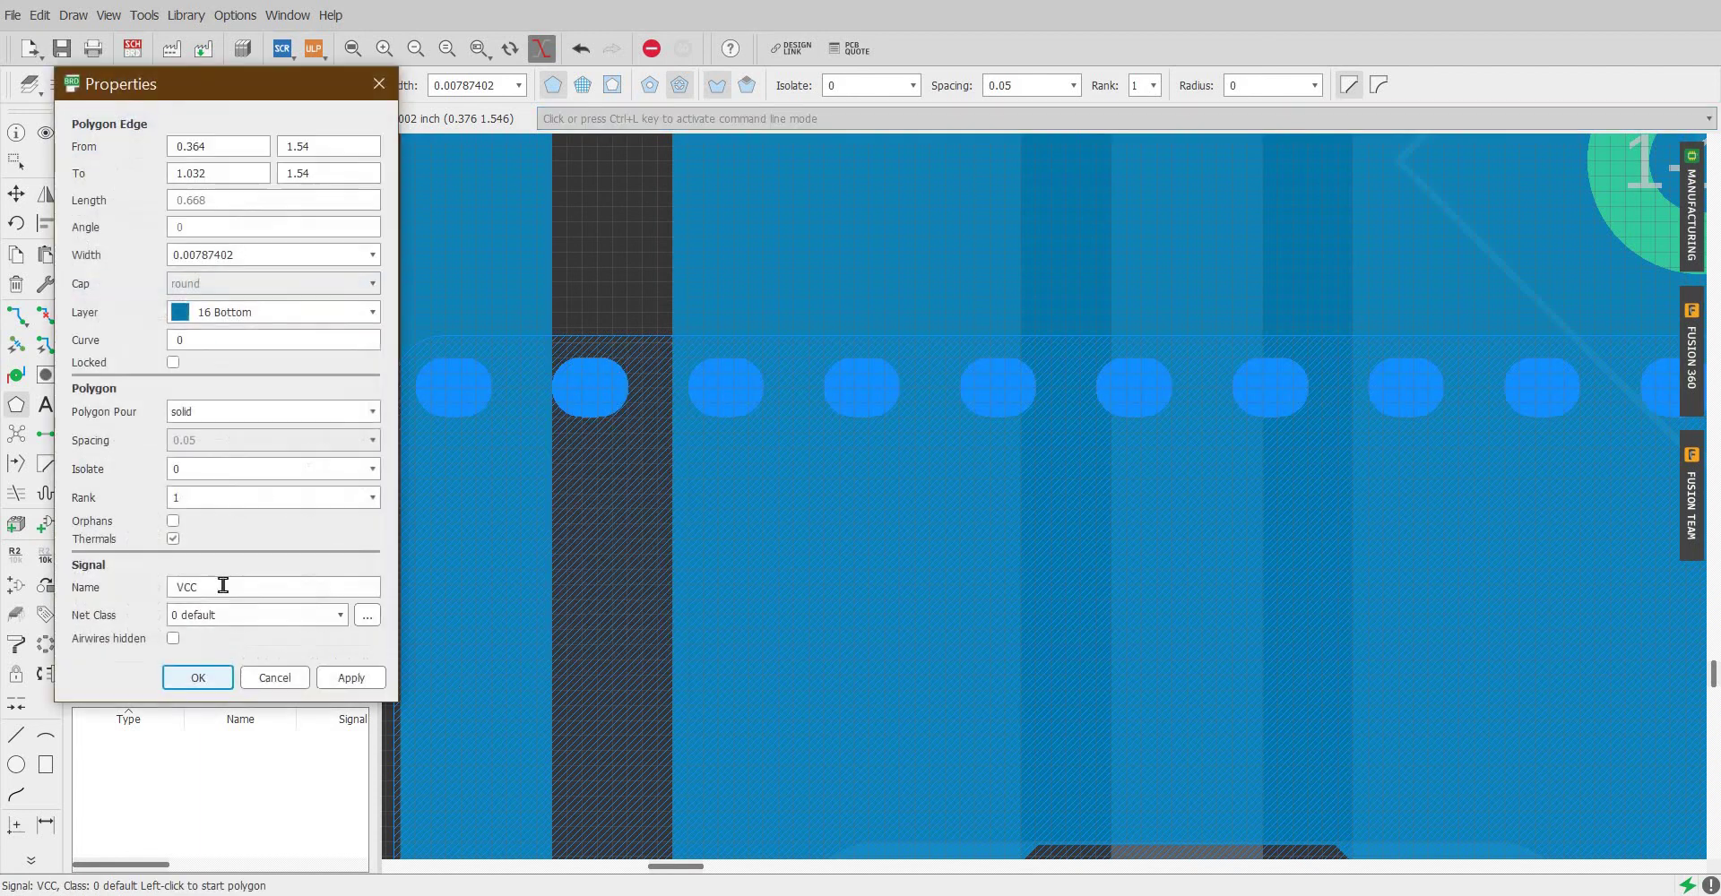
{"action": "left_click_drag", "start_coordinate": [223, 585], "coordinate": [154, 587]}
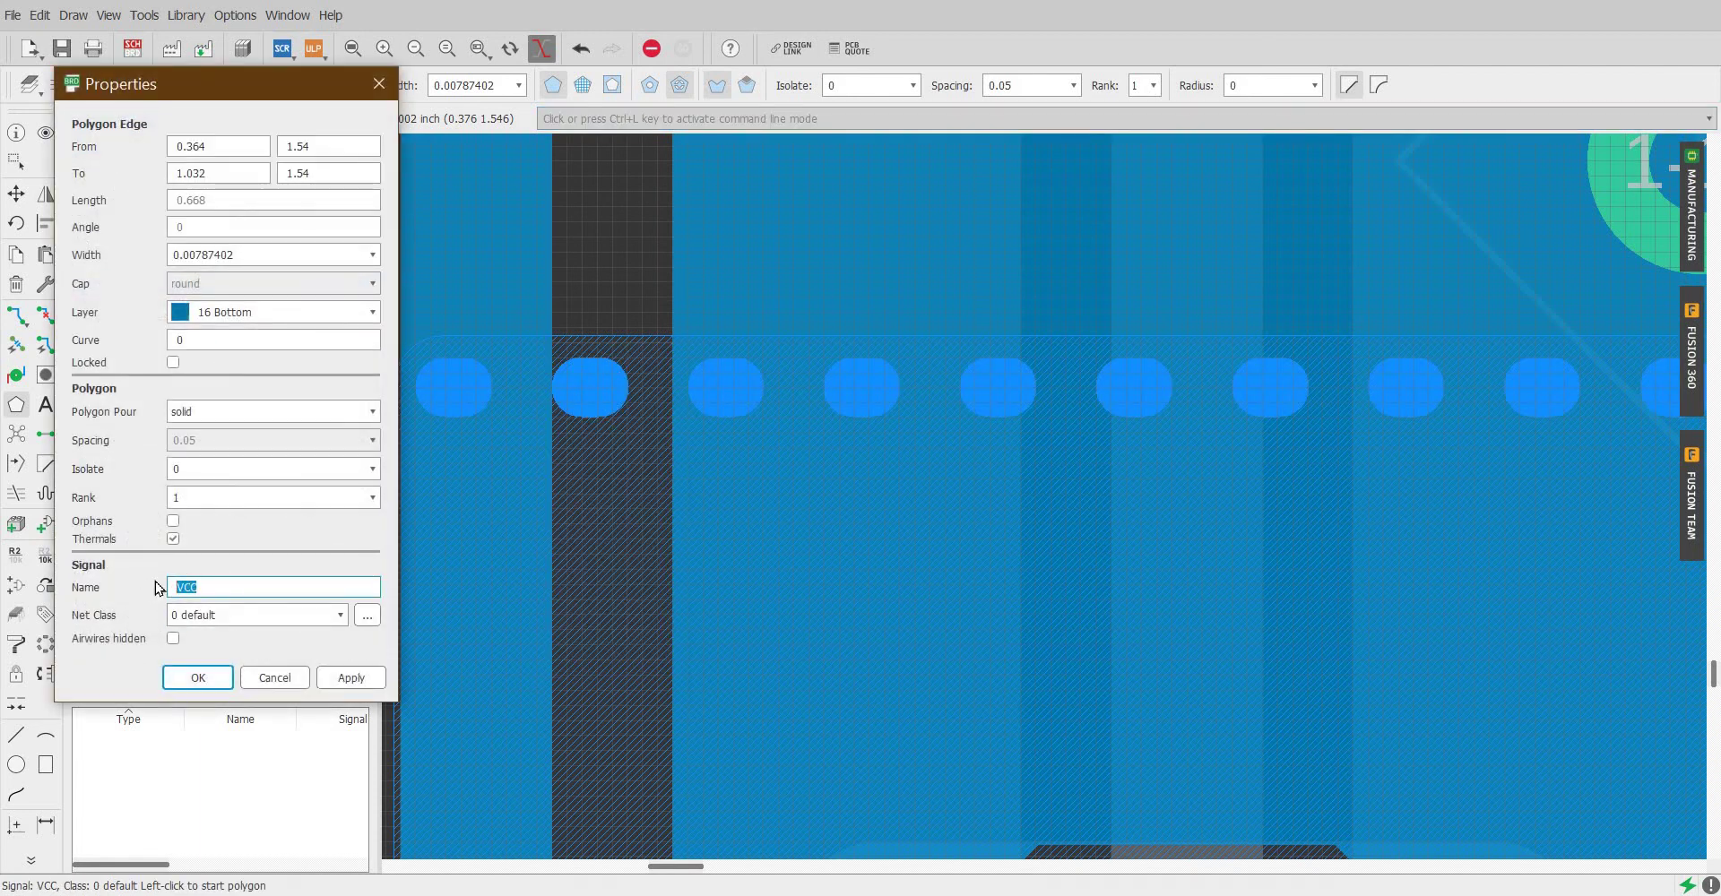
{"action": "type", "text": "GND2"}
{"action": "left_click", "coordinate": [196, 678]}
Step: Run Ratsnest to recompute the polygon pours with the GND2 polygon
{"action": "scroll", "coordinate": [519, 672], "scroll_direction": "up", "scroll_amount": 5}
{"action": "scroll", "coordinate": [530, 666], "scroll_direction": "down", "scroll_amount": 4}
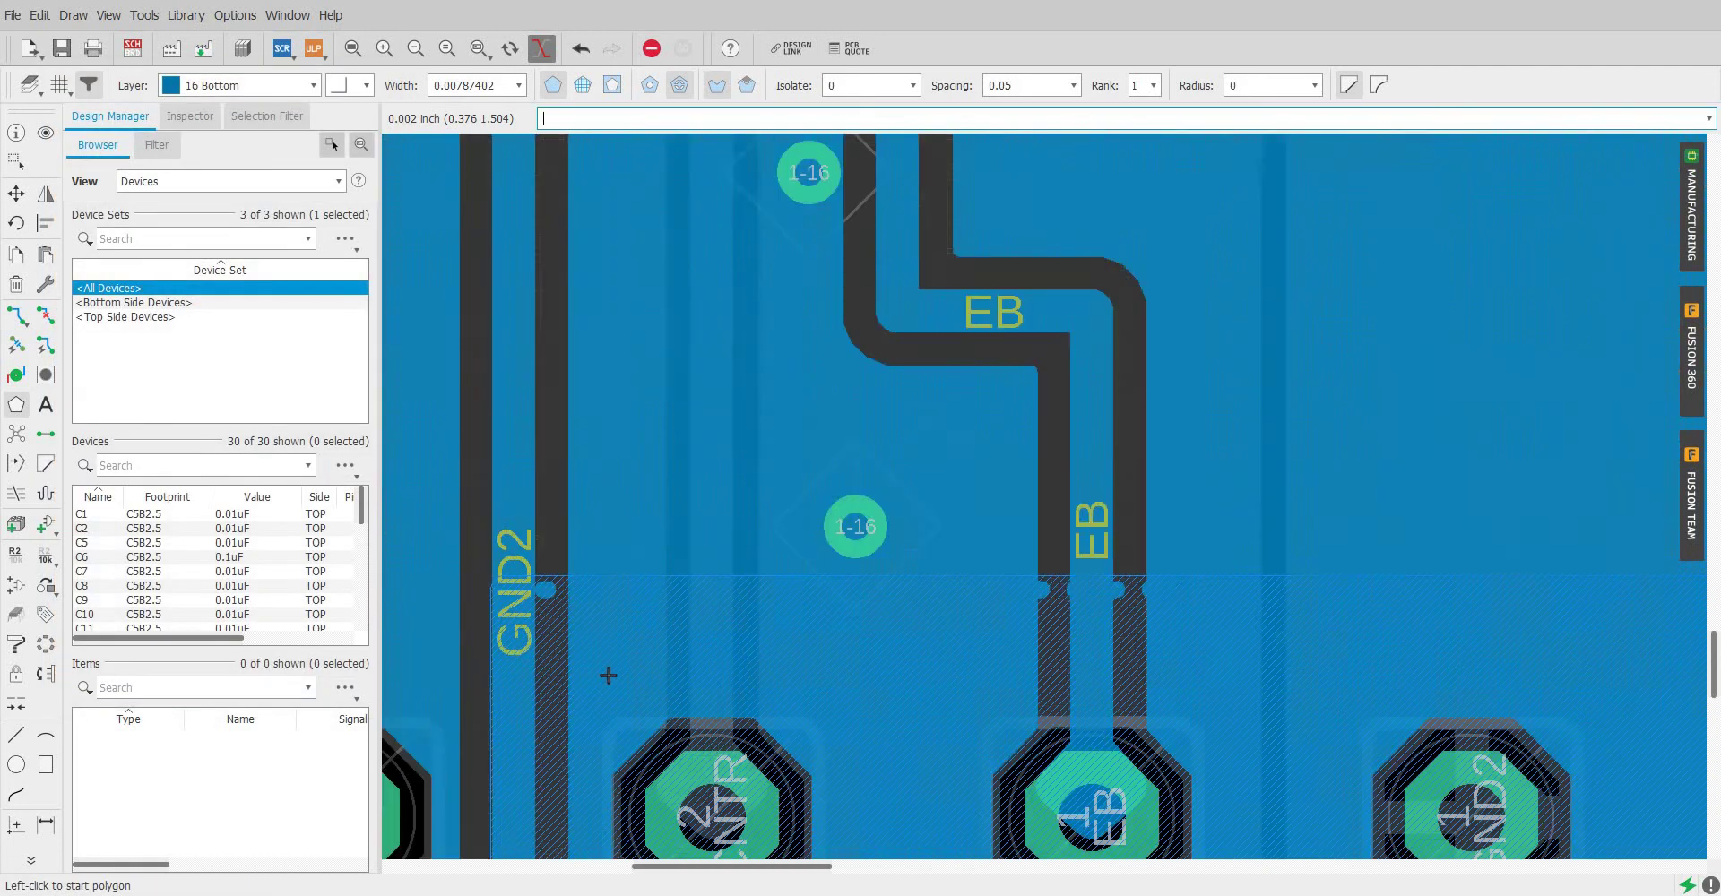
{"action": "scroll", "coordinate": [609, 675], "scroll_direction": "down", "scroll_amount": 3}
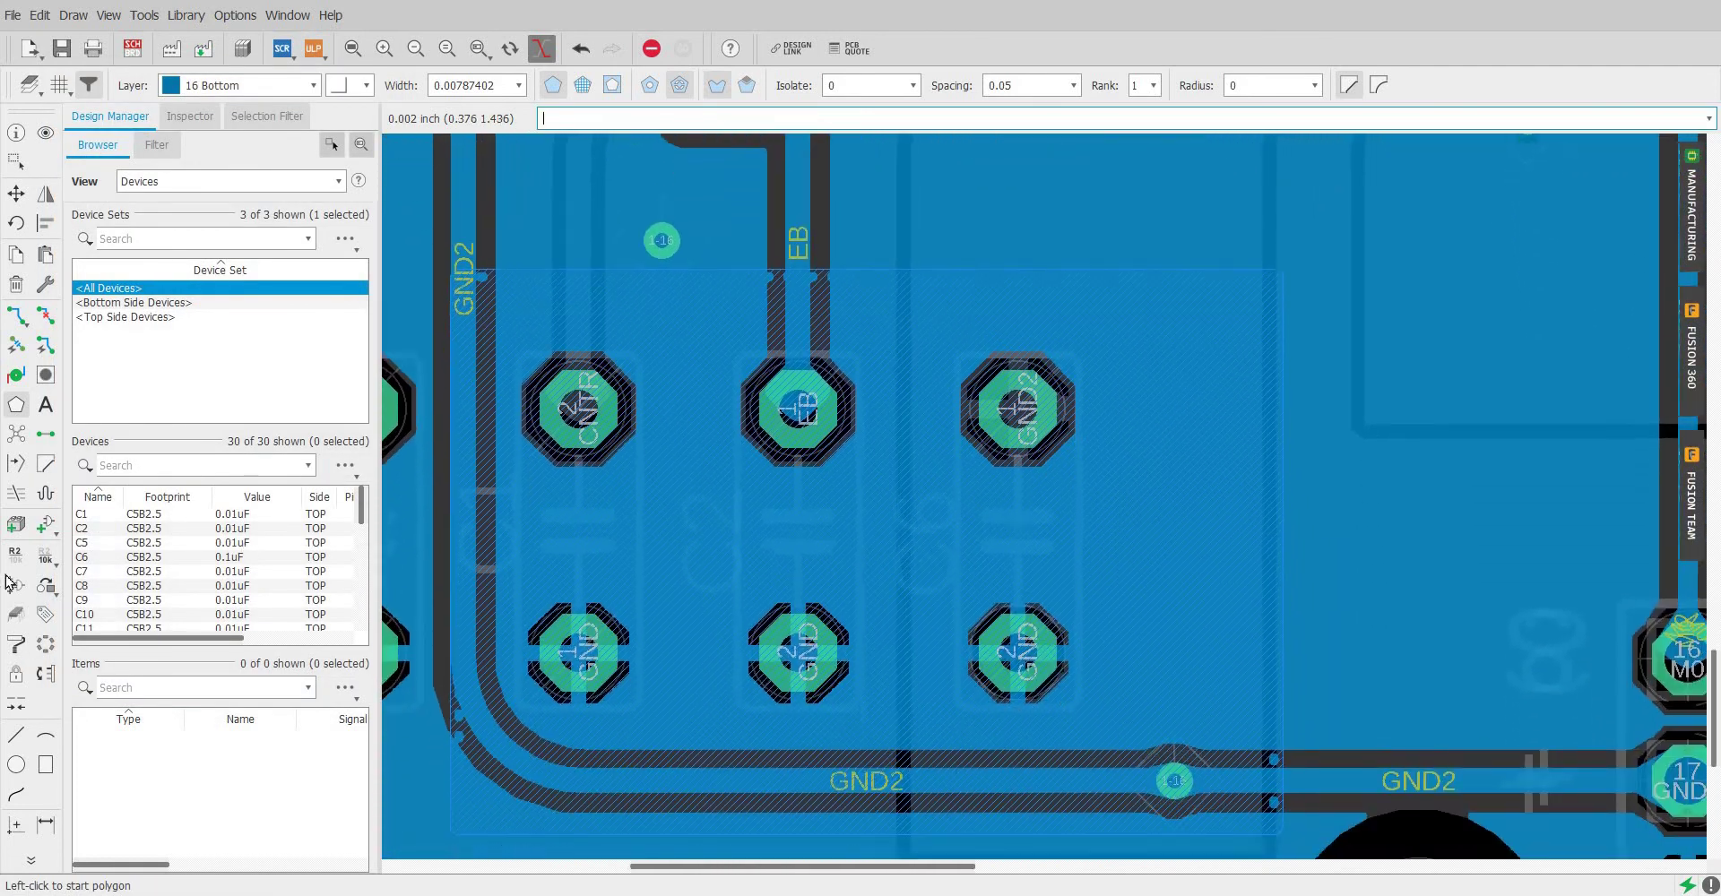
{"action": "left_click", "coordinate": [16, 434]}
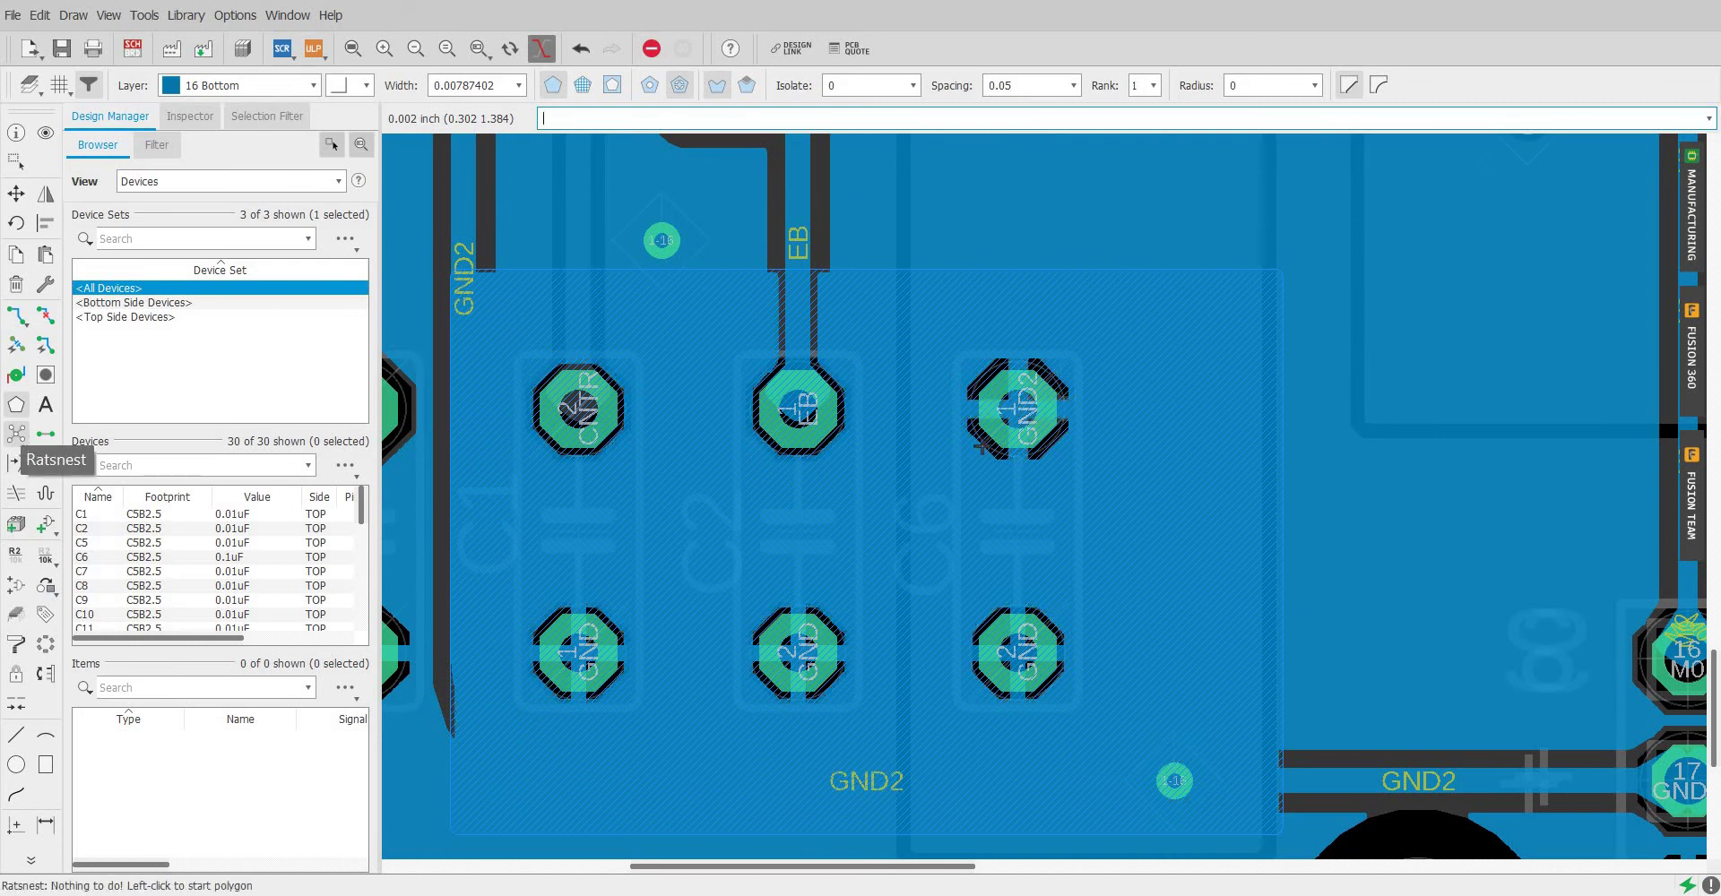
{"action": "scroll", "coordinate": [1201, 403], "scroll_direction": "down", "scroll_amount": 2}
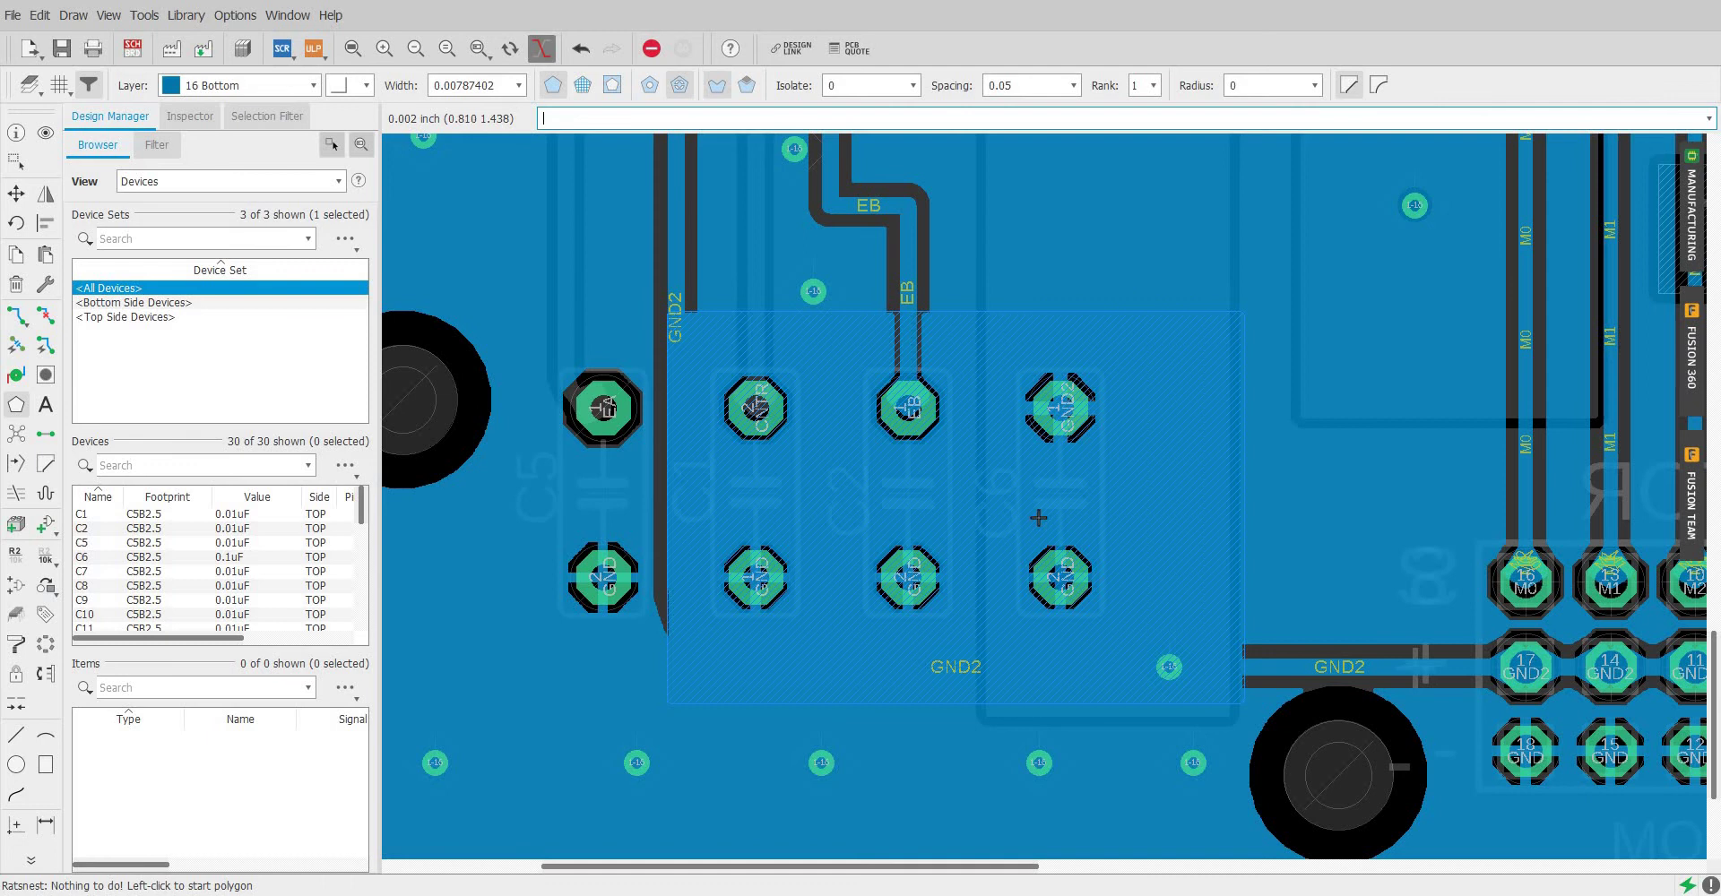
{"action": "scroll", "coordinate": [1005, 551], "scroll_direction": "down", "scroll_amount": 1}
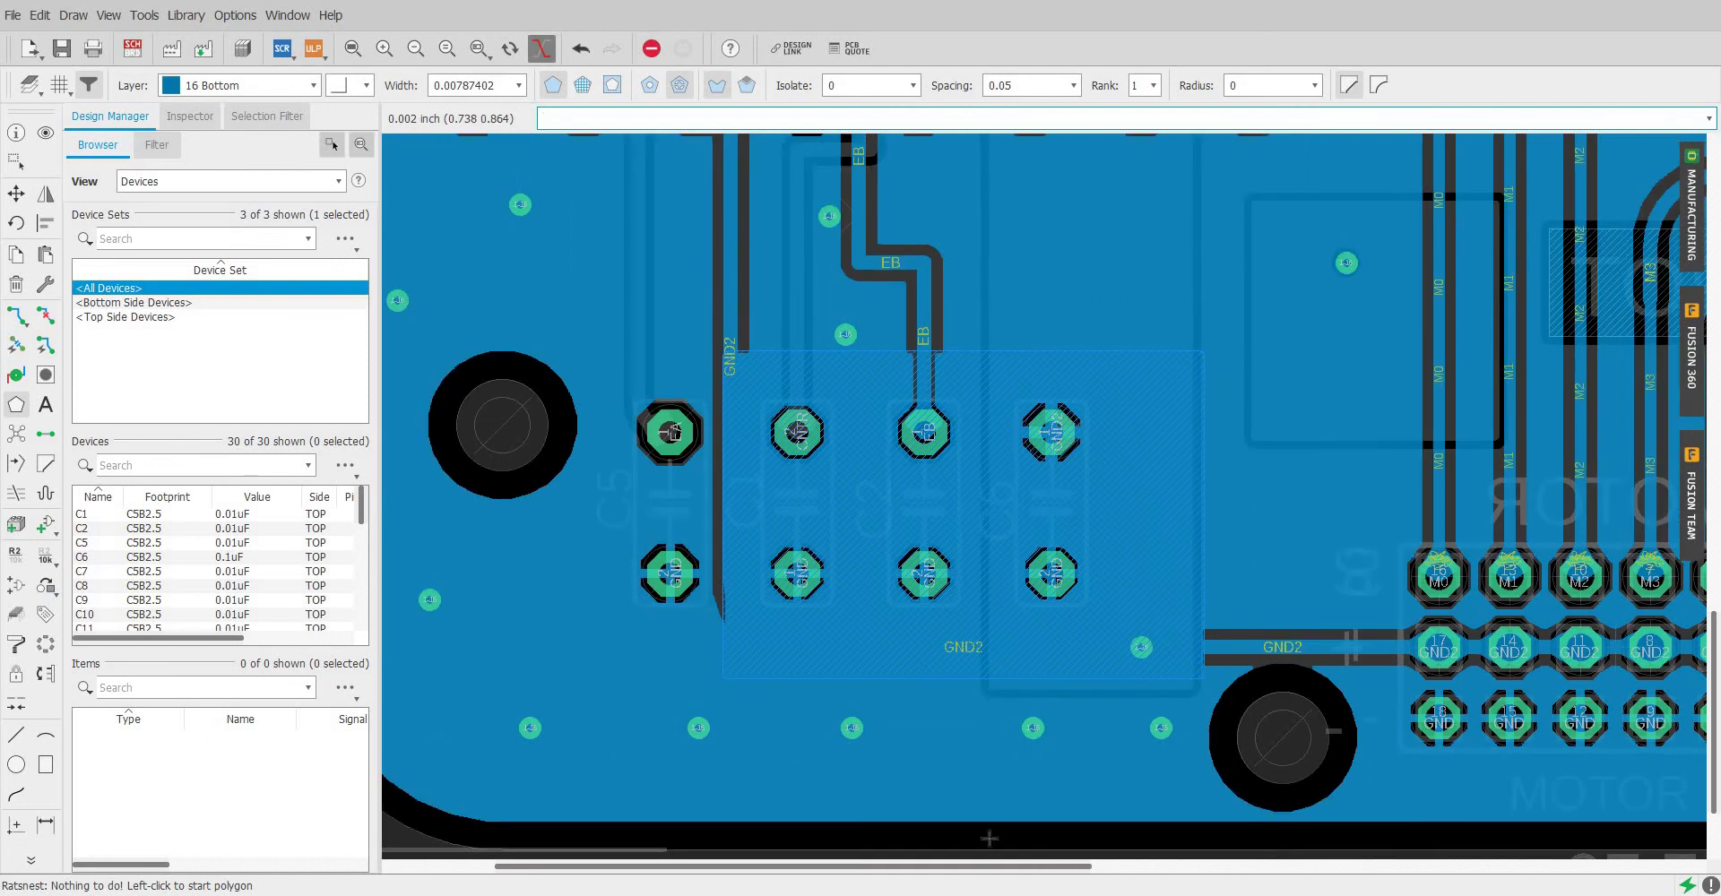
Step: Set the large bottom GND polygon's rank to 2 in its Properties
{"action": "right_click", "coordinate": [989, 856]}
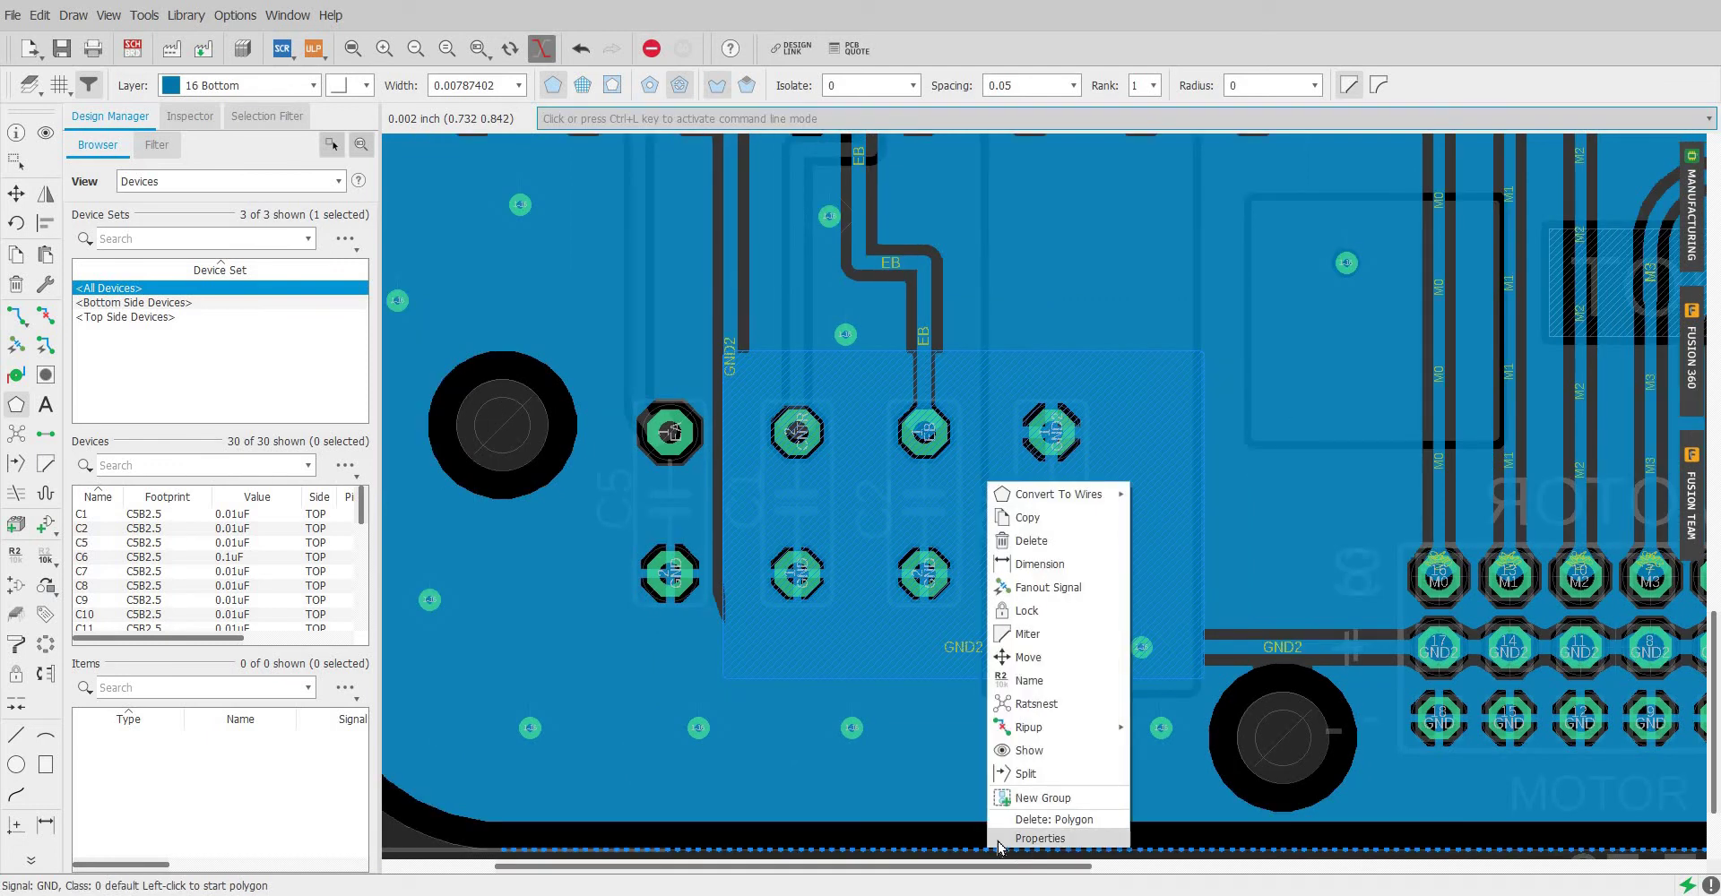
{"action": "left_click", "coordinate": [998, 843]}
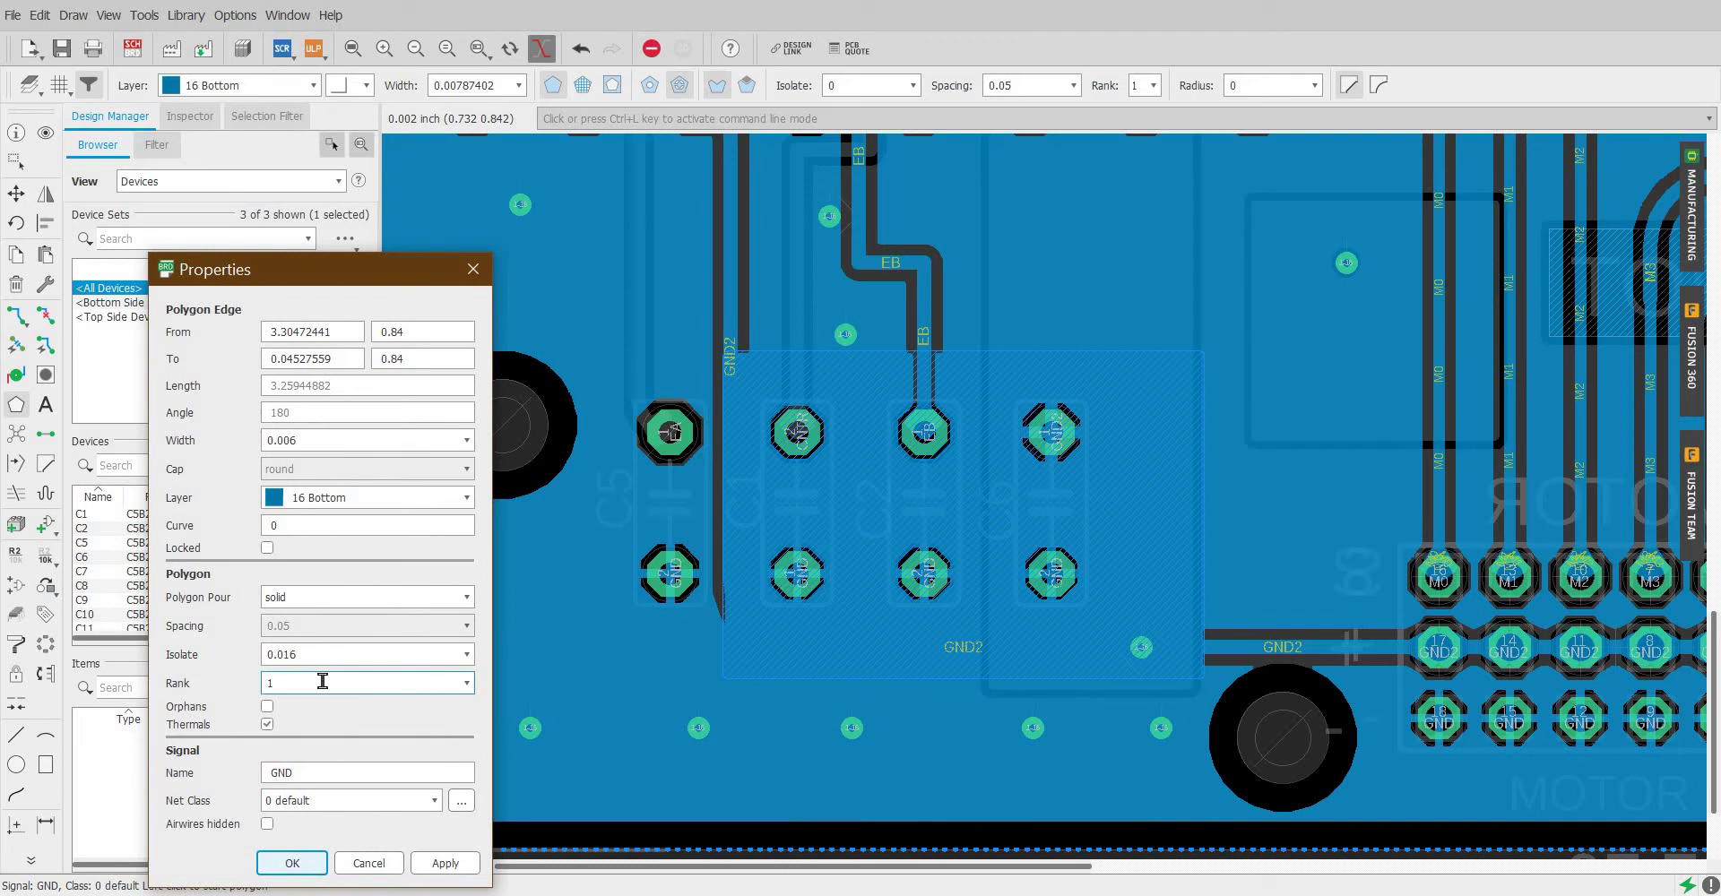
{"action": "left_click", "coordinate": [293, 863]}
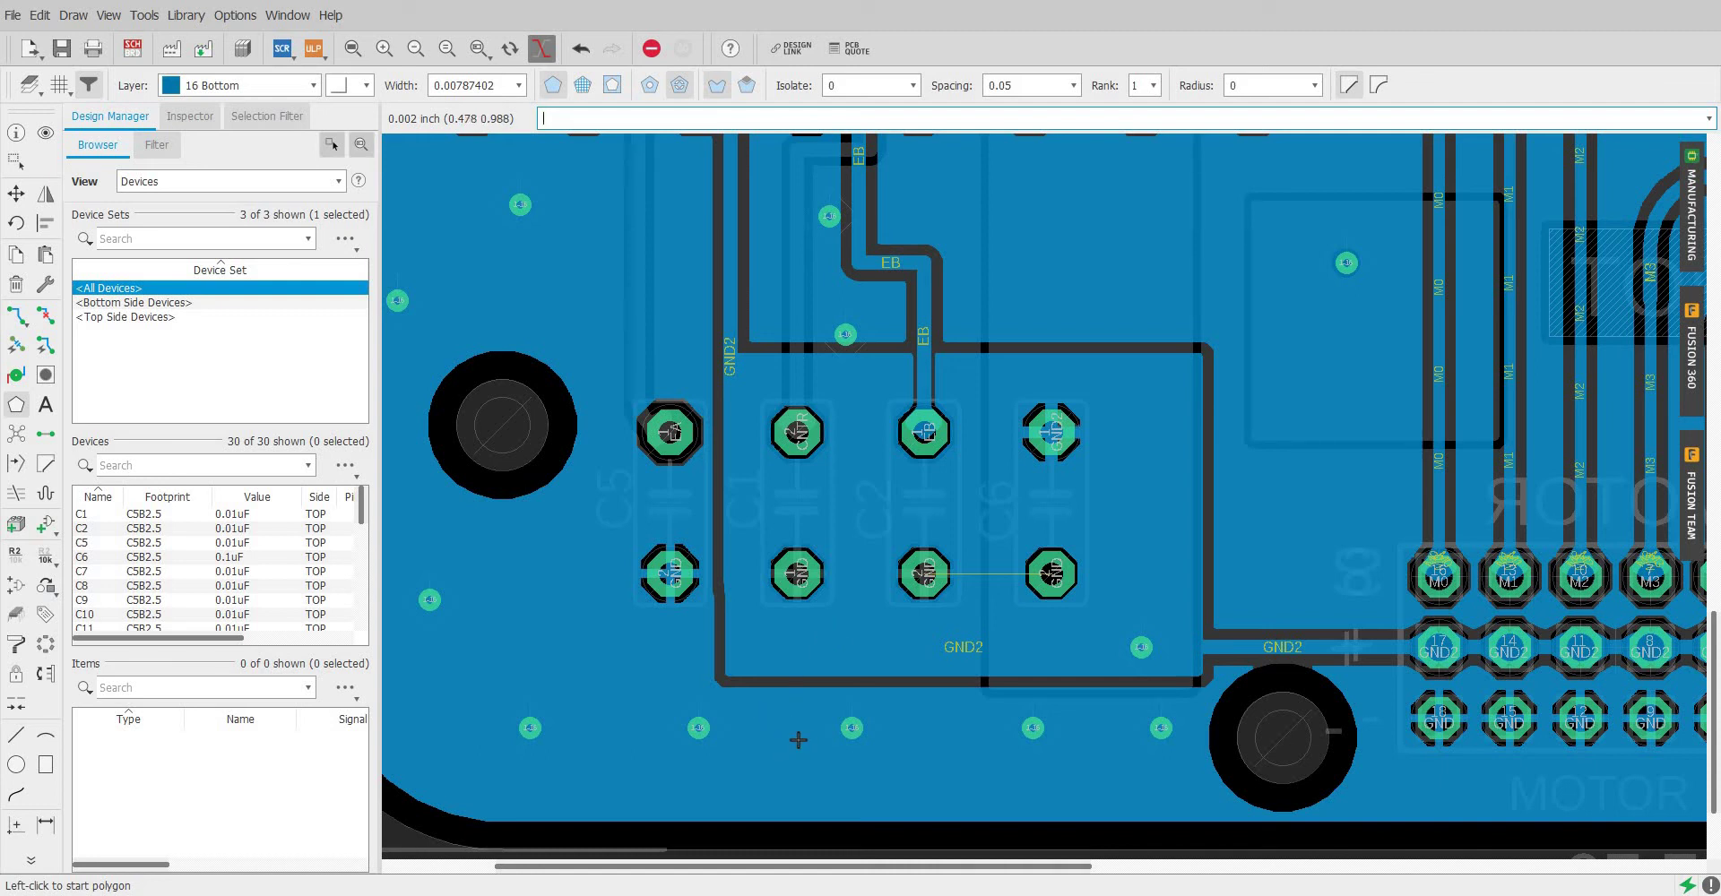
{"action": "scroll", "coordinate": [1005, 666], "scroll_direction": "up", "scroll_amount": 4}
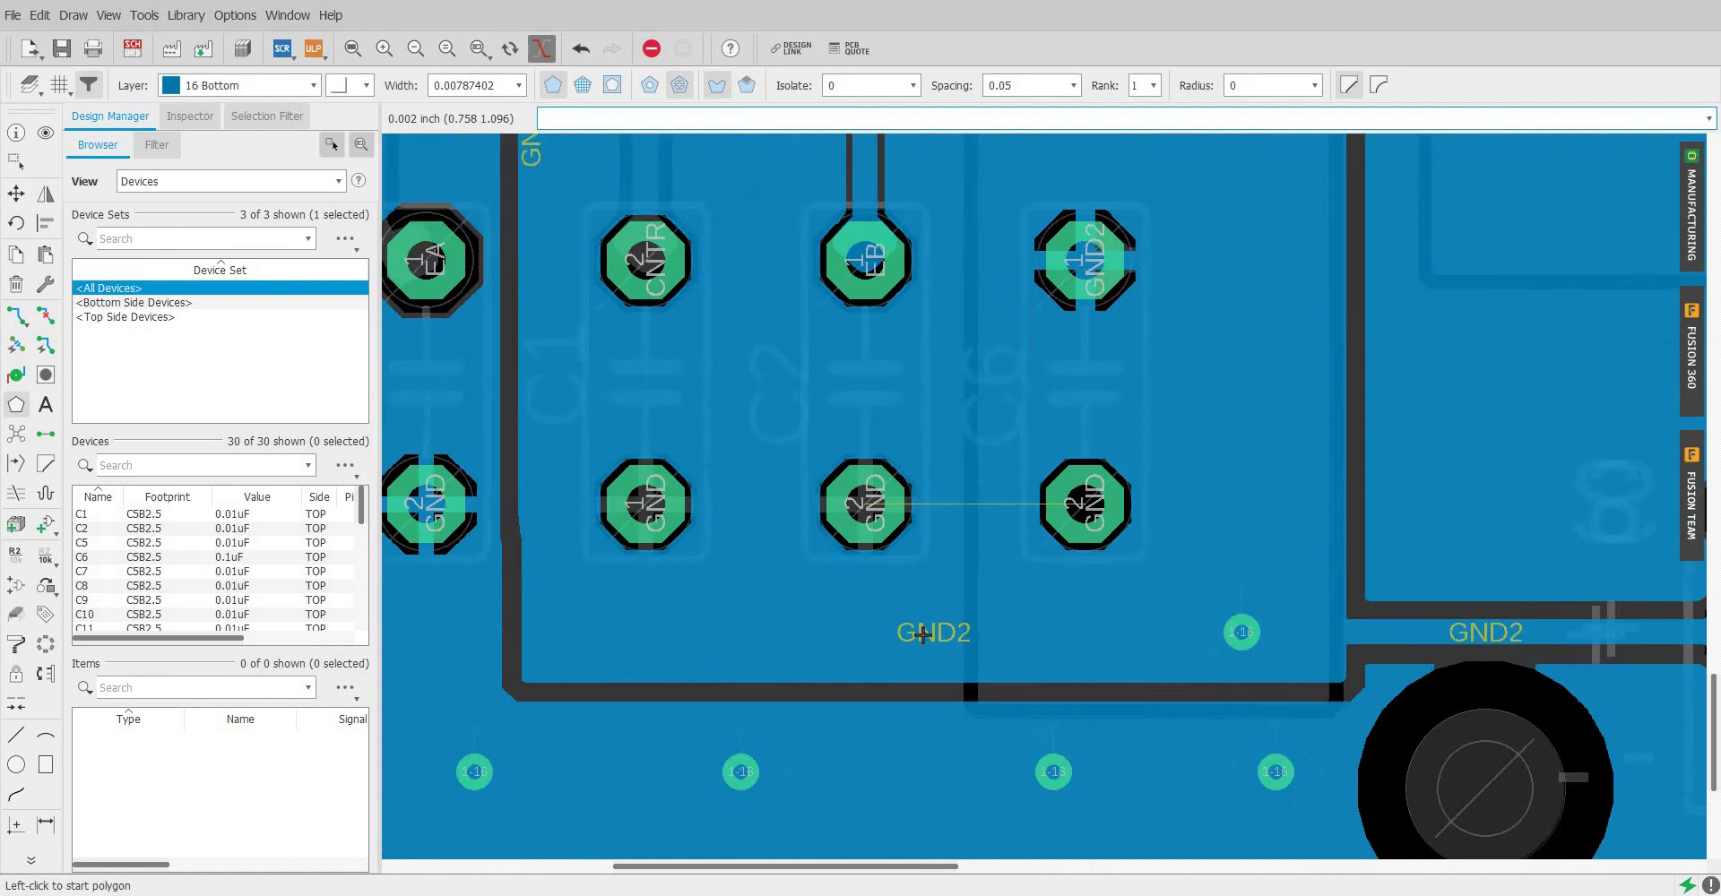
{"action": "scroll", "coordinate": [681, 571], "scroll_direction": "down", "scroll_amount": 1}
{"action": "scroll", "coordinate": [556, 467], "scroll_direction": "down", "scroll_amount": 1}
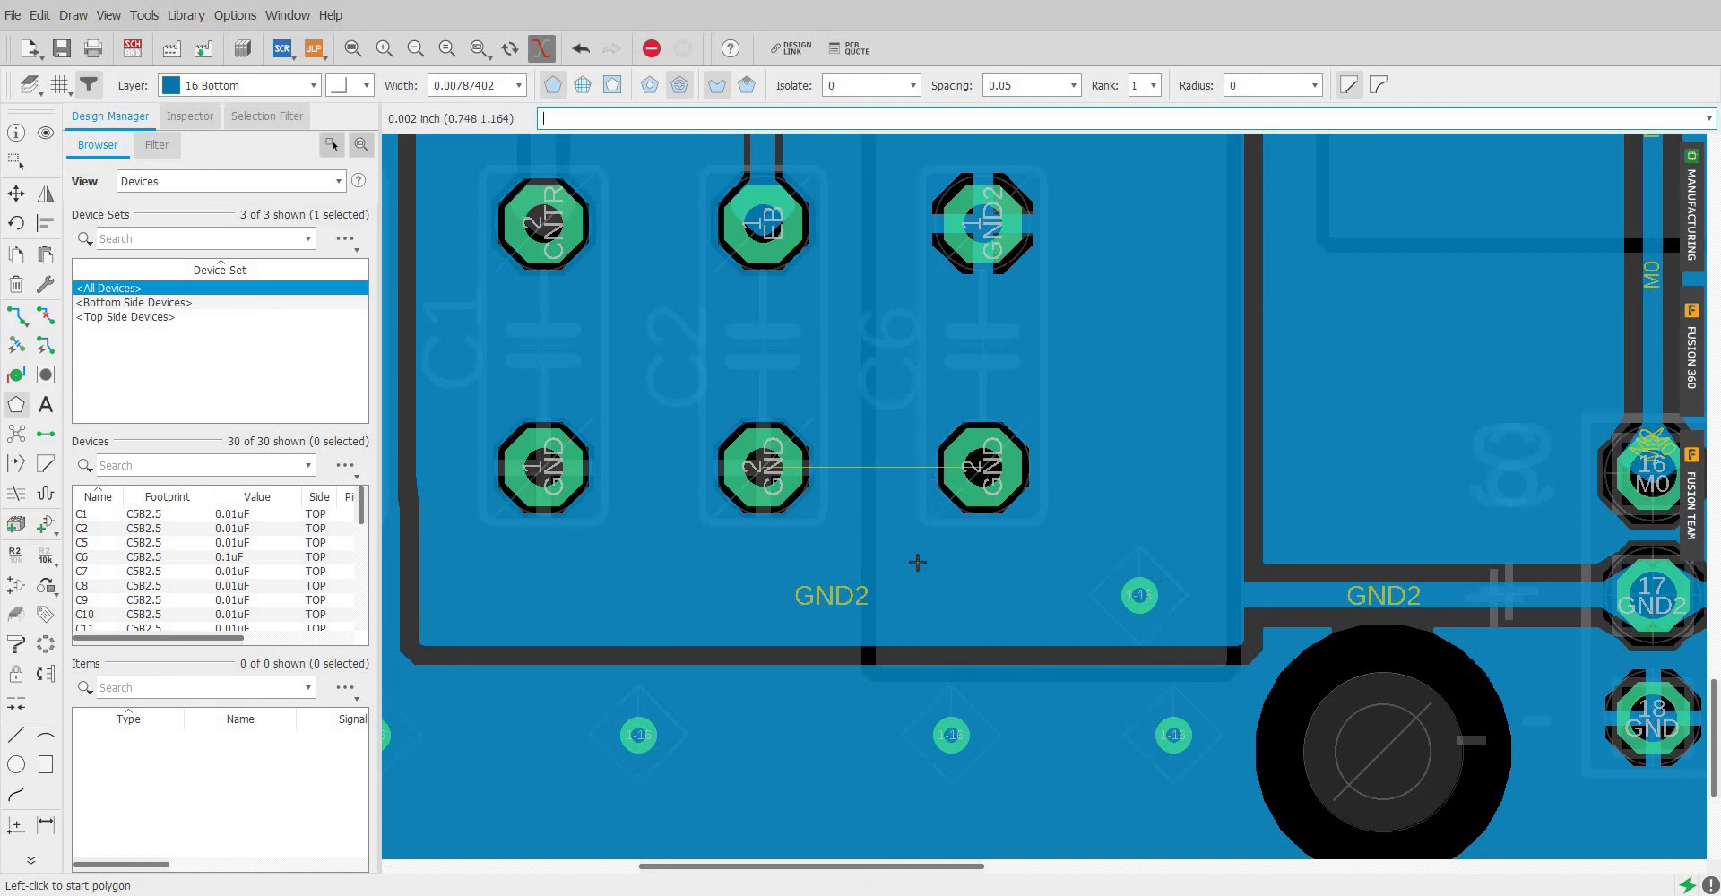
{"action": "scroll", "coordinate": [898, 556], "scroll_direction": "down", "scroll_amount": 2}
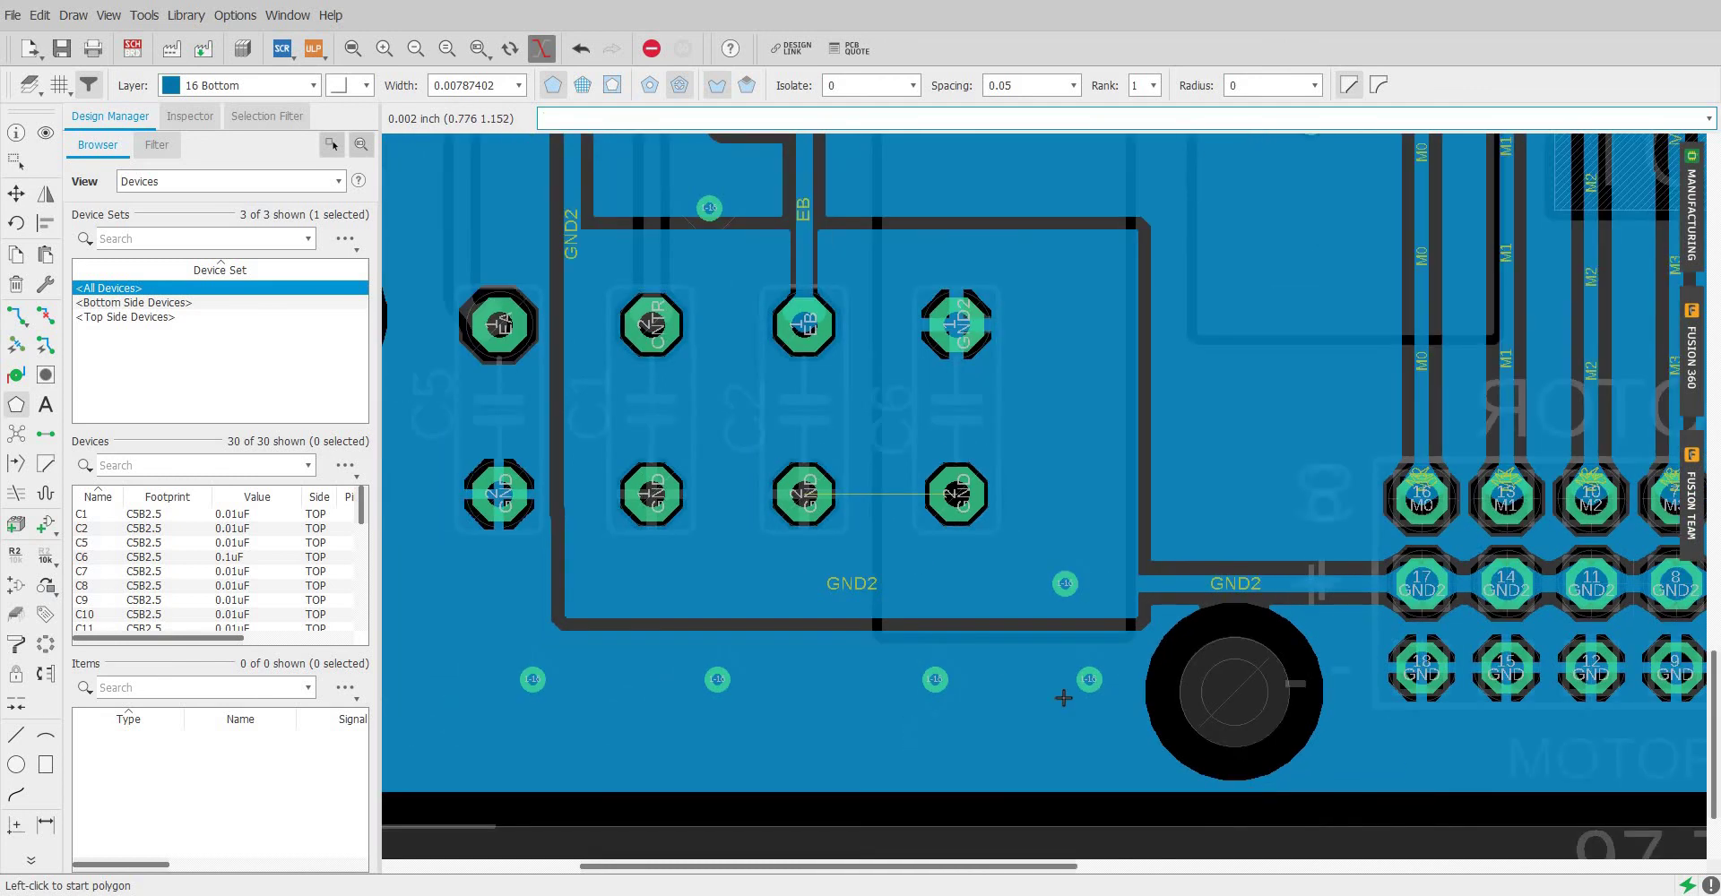
Step: Reopen the GND polygon's Properties to verify its signal name and rank
{"action": "right_click", "coordinate": [876, 835]}
{"action": "left_click", "coordinate": [896, 833]}
{"action": "left_click", "coordinate": [200, 773]}
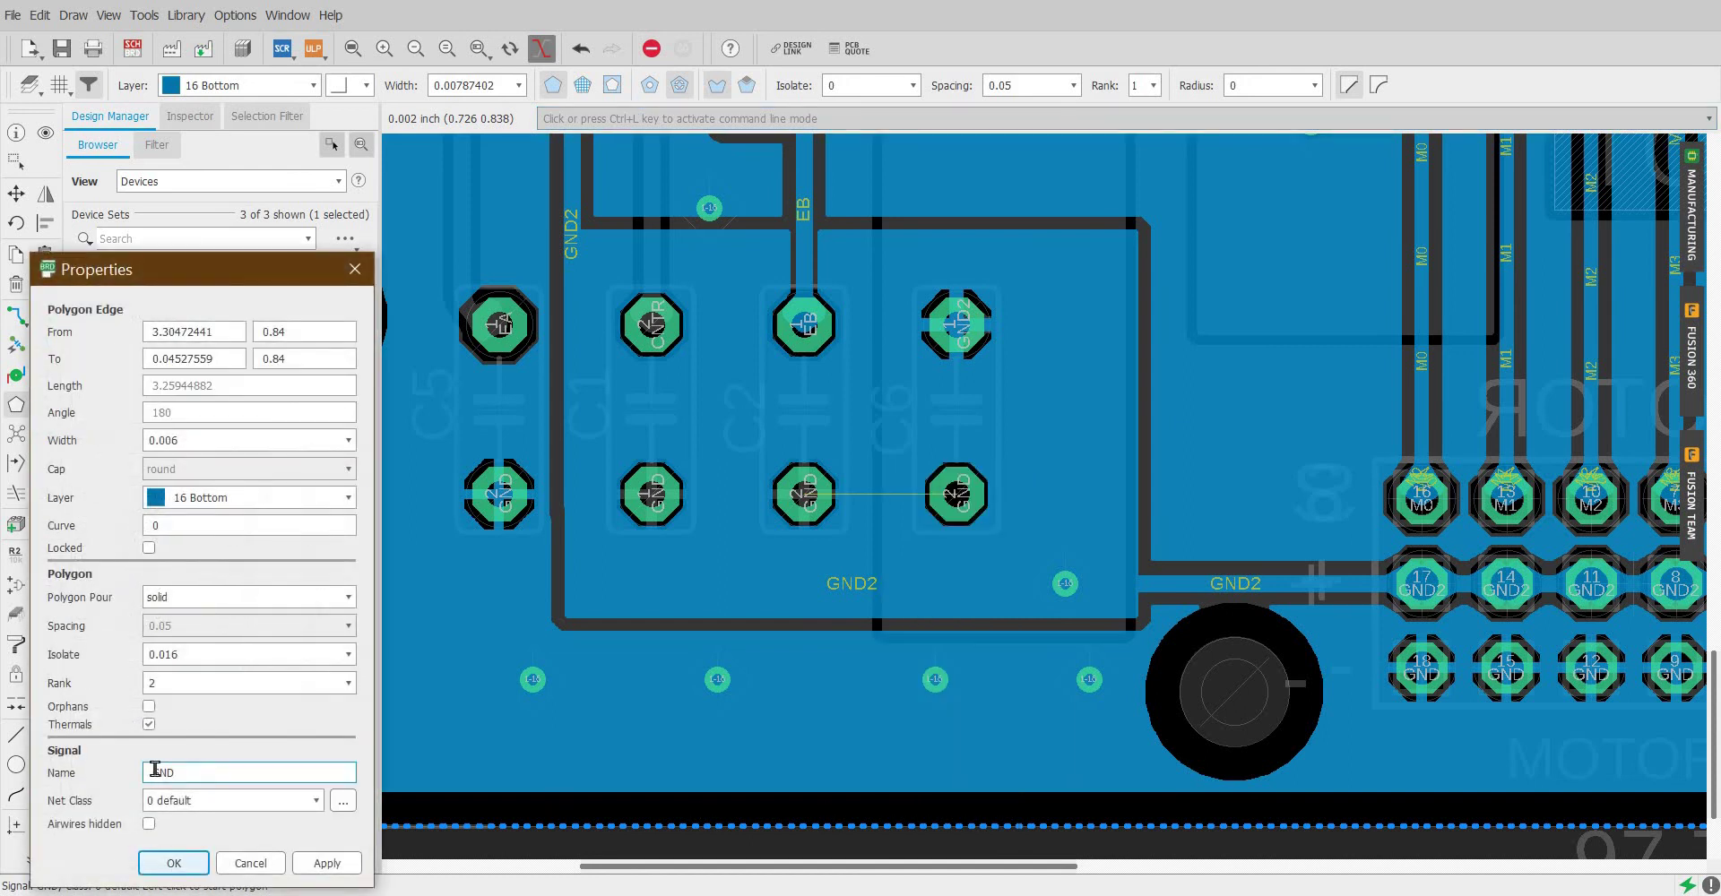
{"action": "double_click", "coordinate": [155, 772]}
{"action": "left_click", "coordinate": [250, 863]}
{"action": "scroll", "coordinate": [849, 570], "scroll_direction": "down", "scroll_amount": 1}
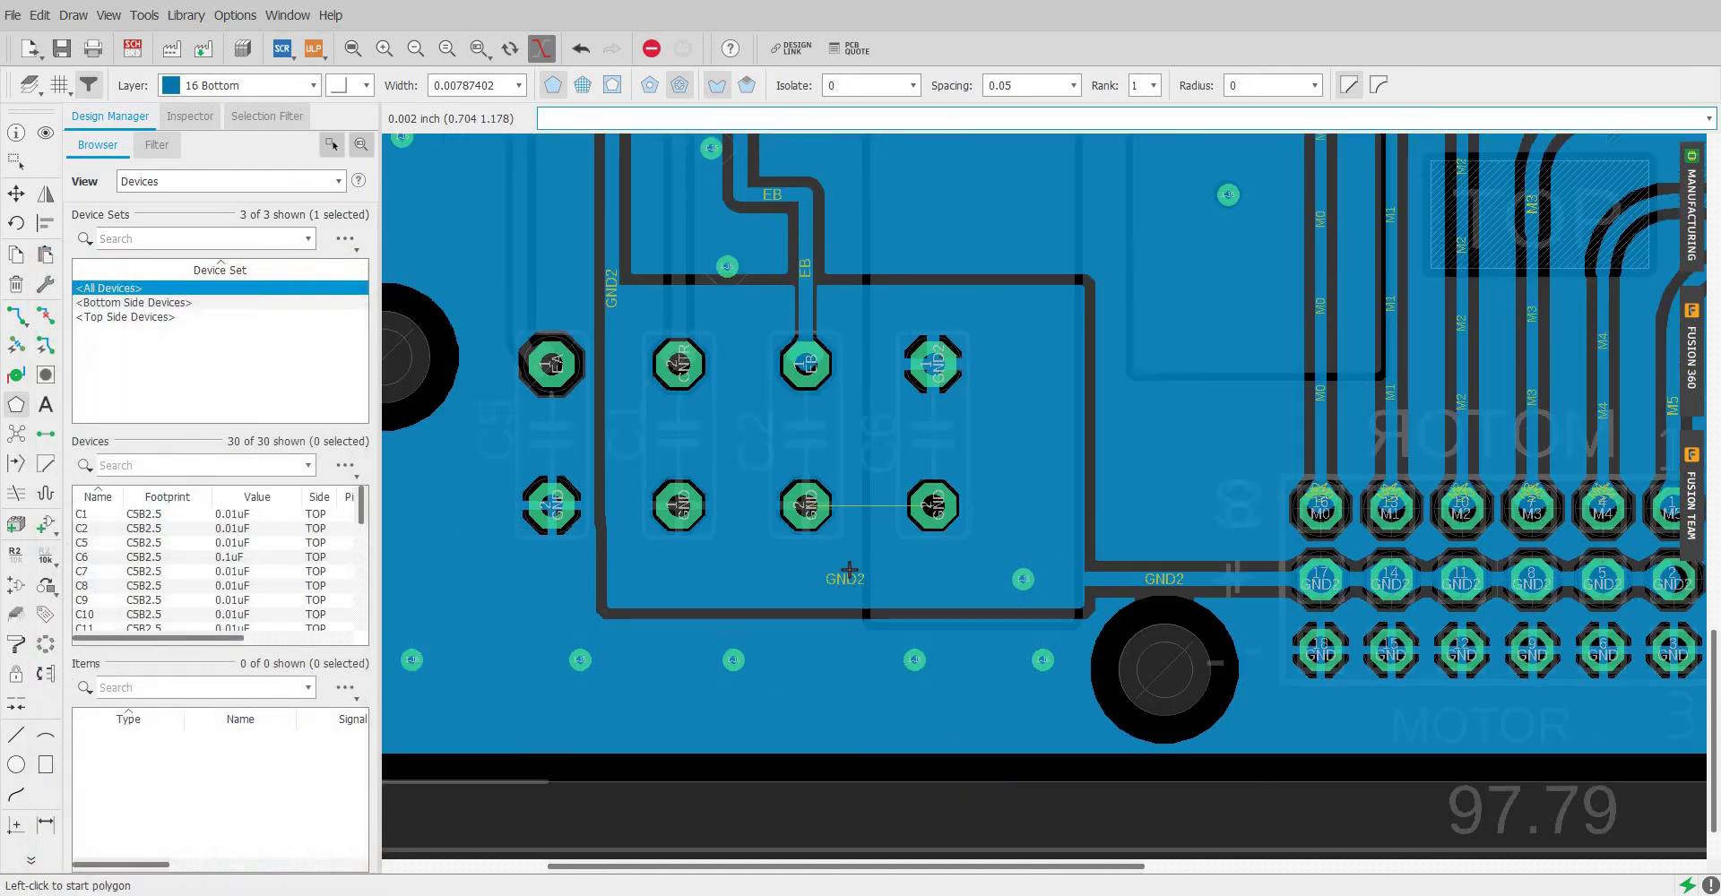
{"action": "scroll", "coordinate": [849, 570], "scroll_direction": "up", "scroll_amount": 2}
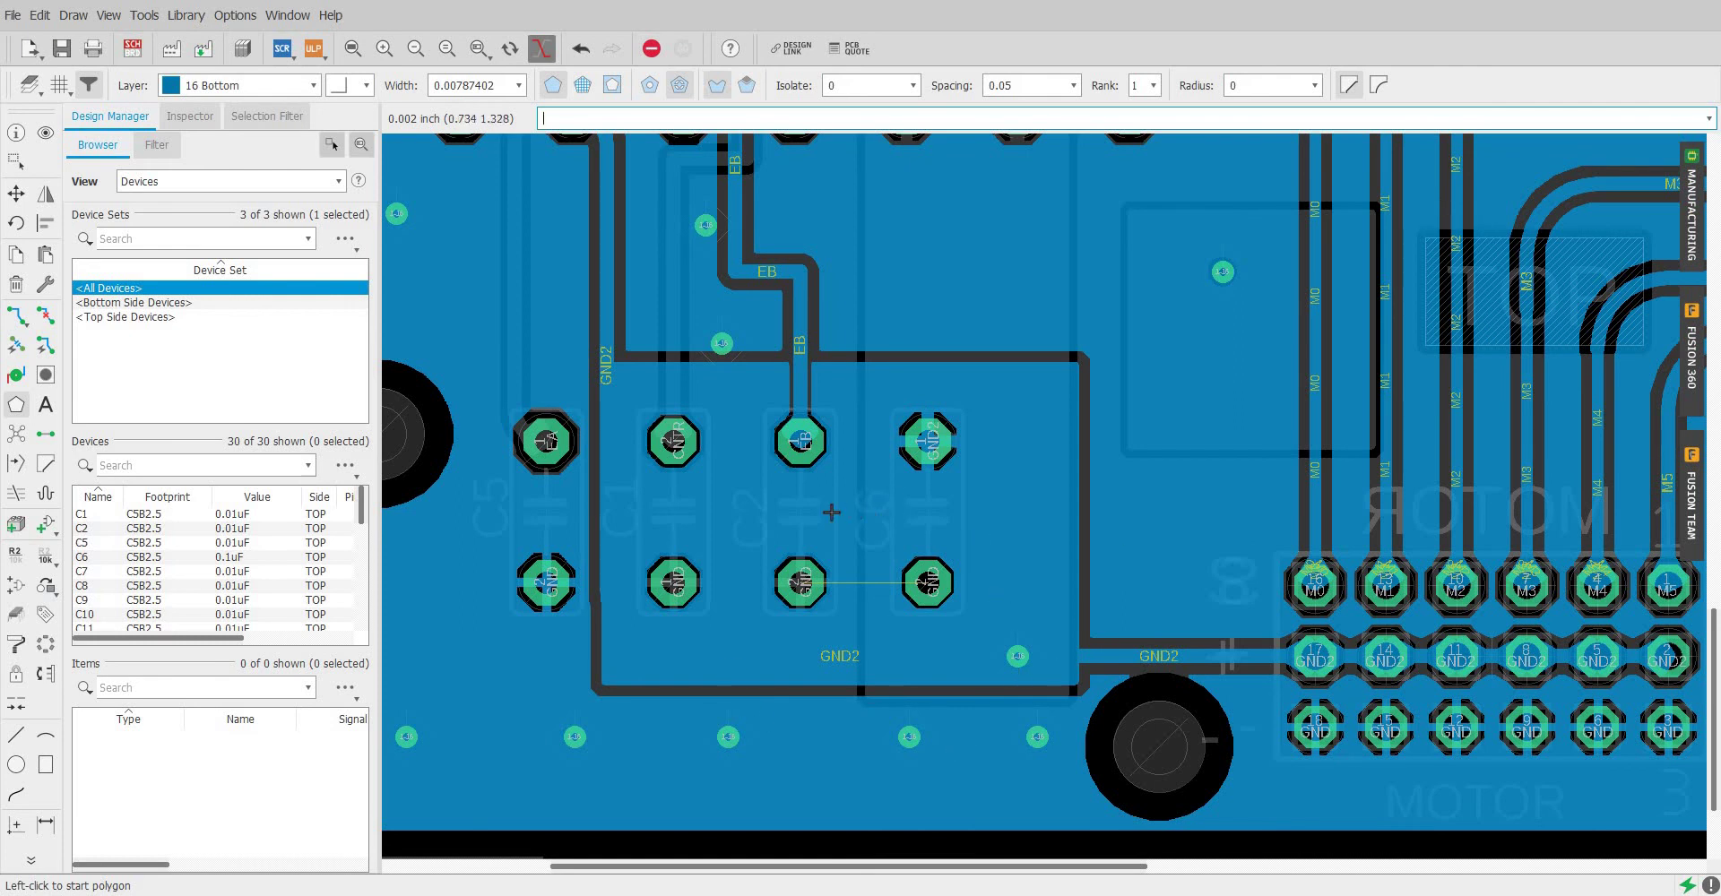
{"action": "scroll", "coordinate": [832, 512], "scroll_direction": "up", "scroll_amount": 1}
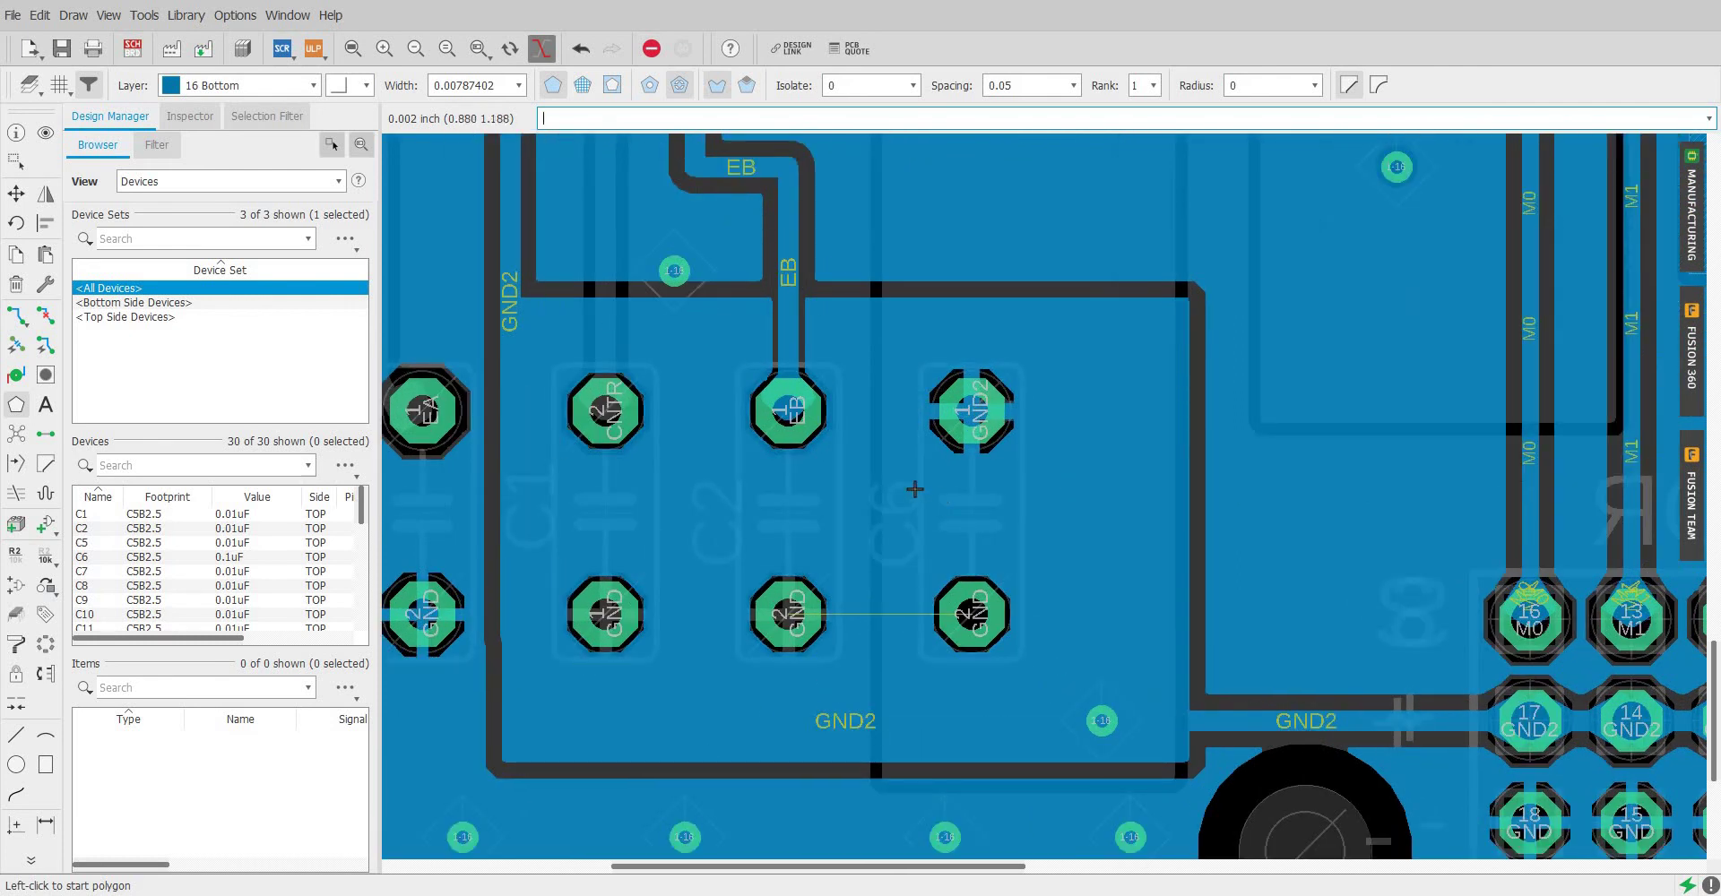